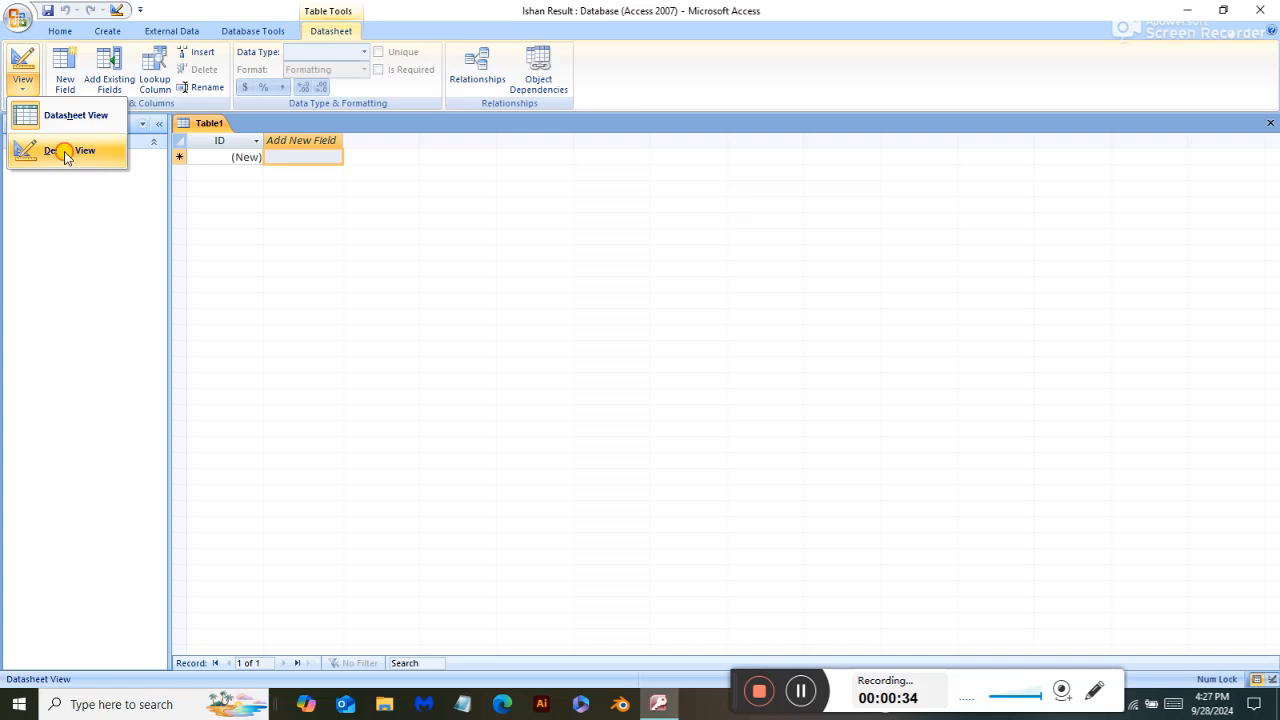
Open the new table in Design View, saving it as Table1, and remove the primary key from the ID field.
left_click(65, 154)
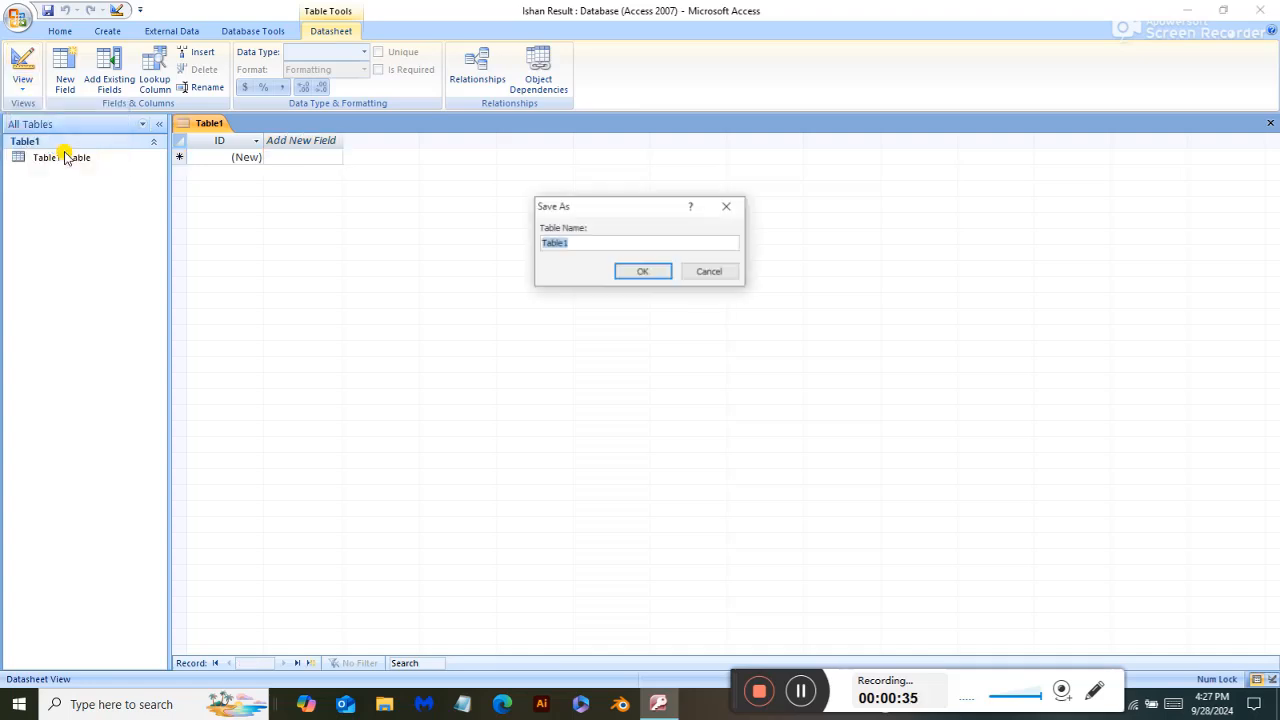
left_click(640, 272)
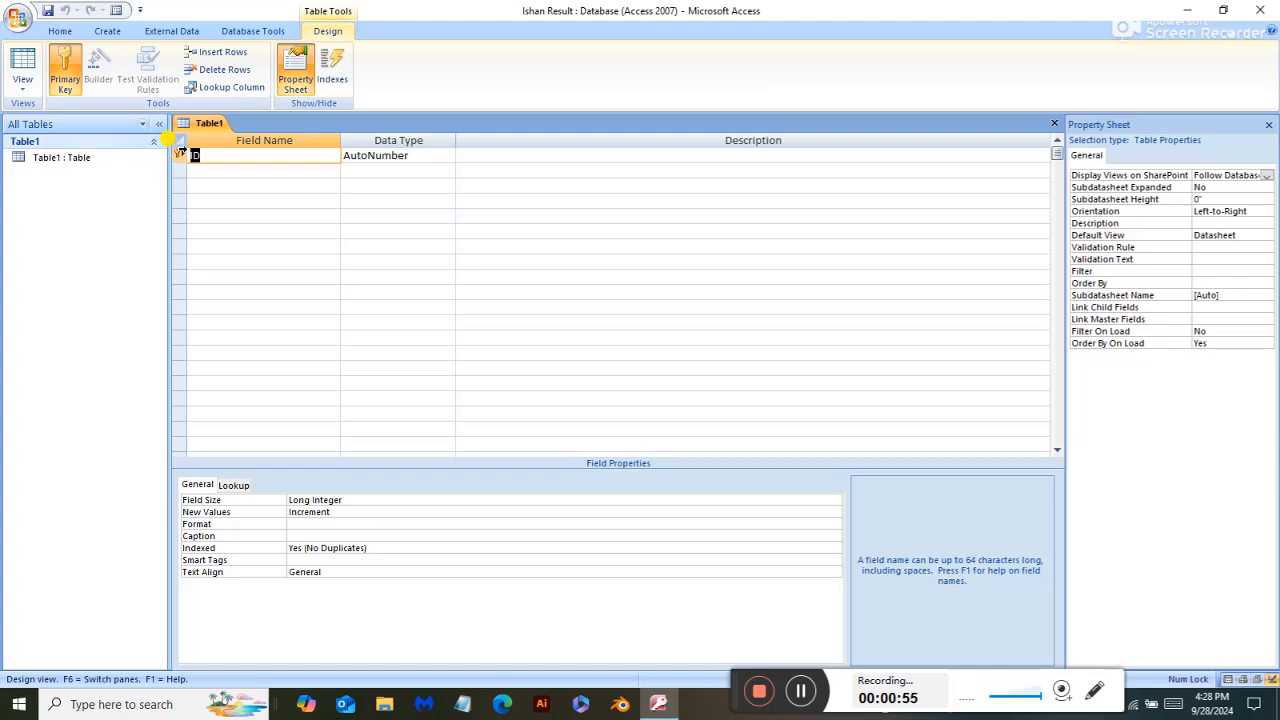
right_click(182, 151)
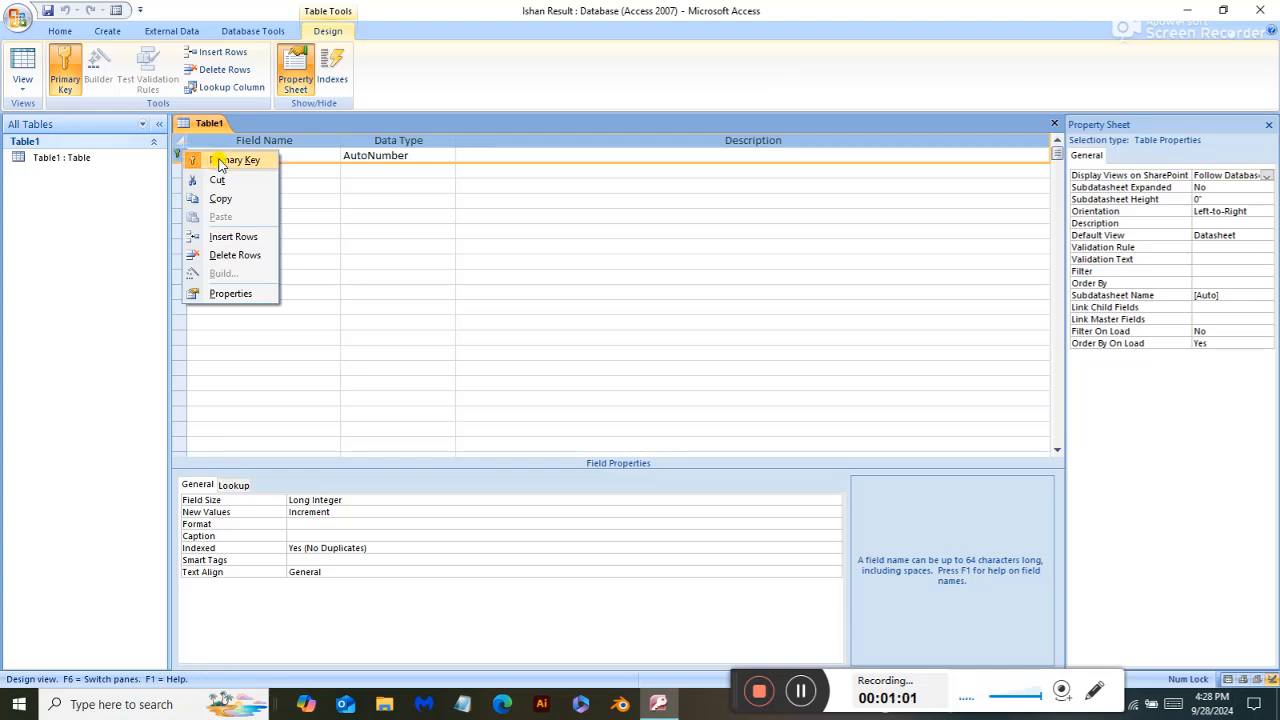
left_click(220, 163)
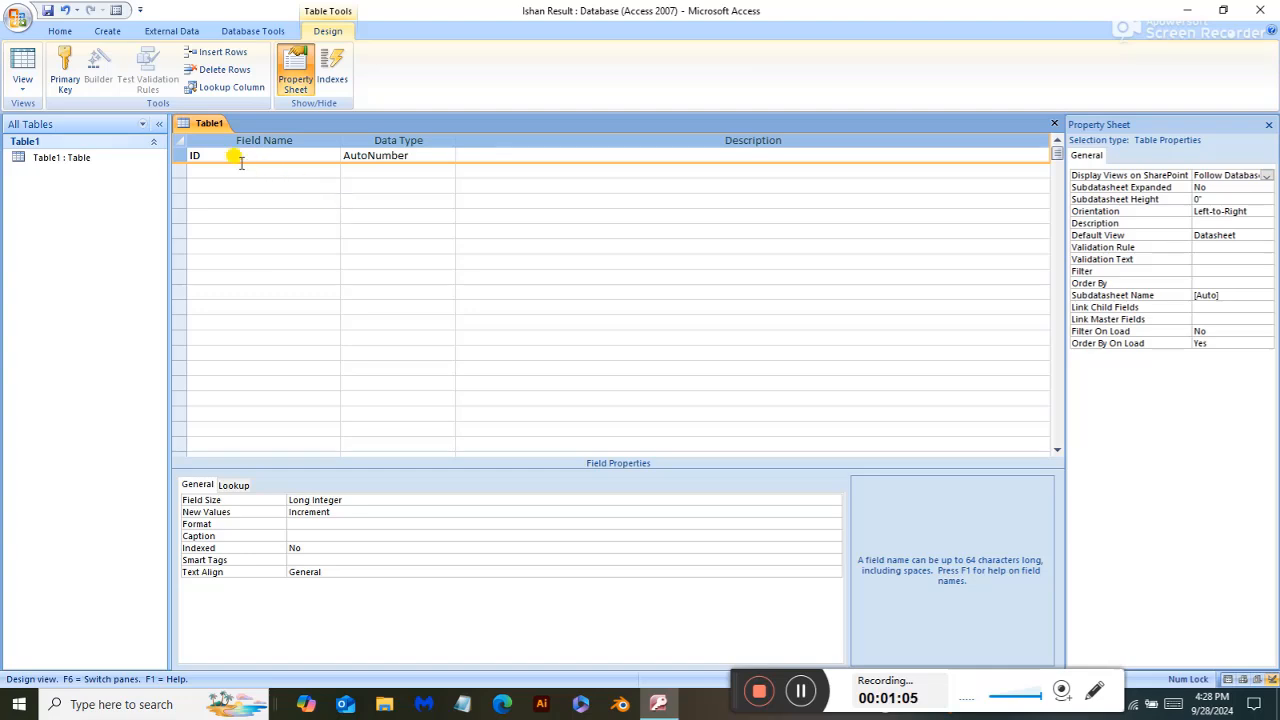
Rename the ID field as Roll.
left_click(206, 156)
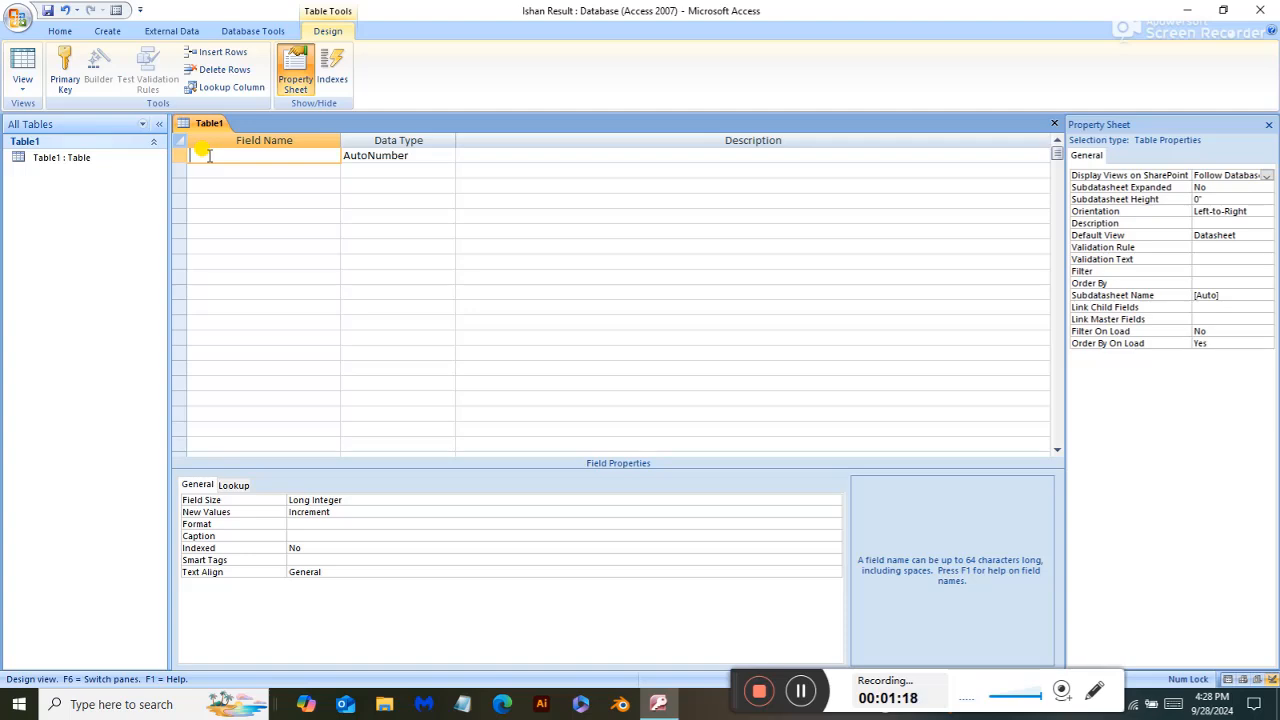
type("R")
type("ule")
Add a field named Student's Name below Roll with the Text data type.
left_click(237, 170)
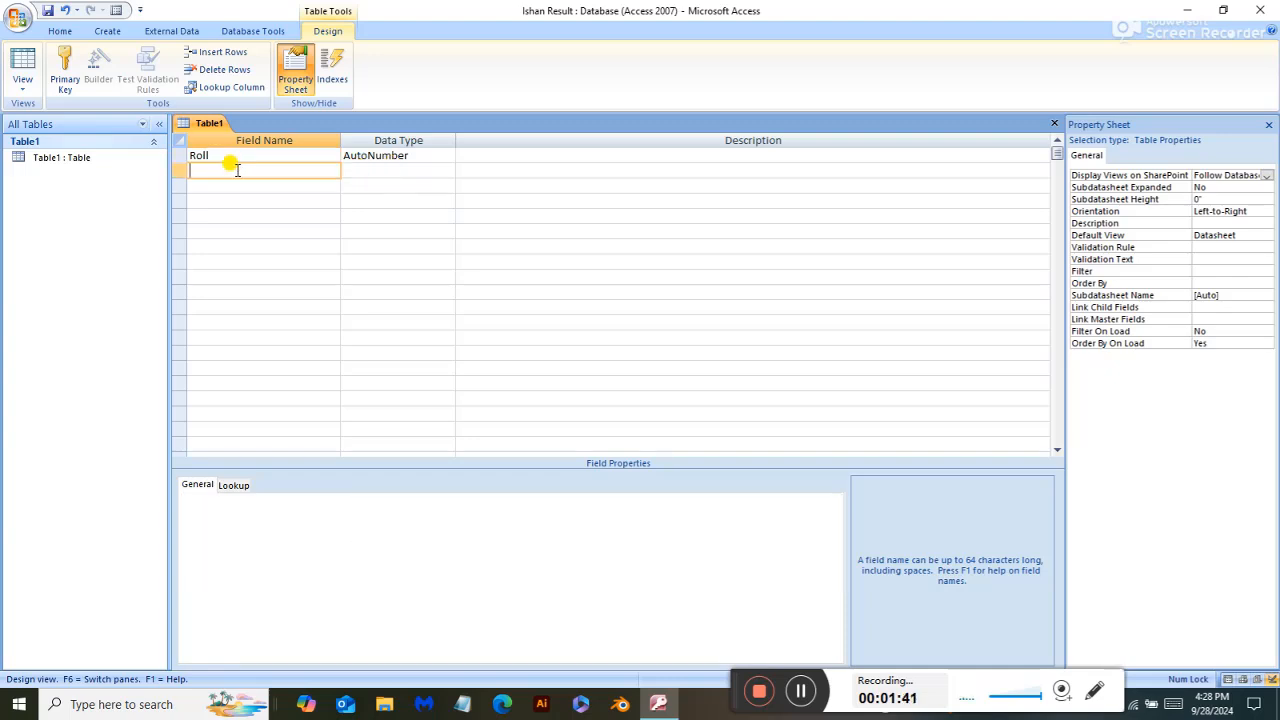
type("Student's Name")
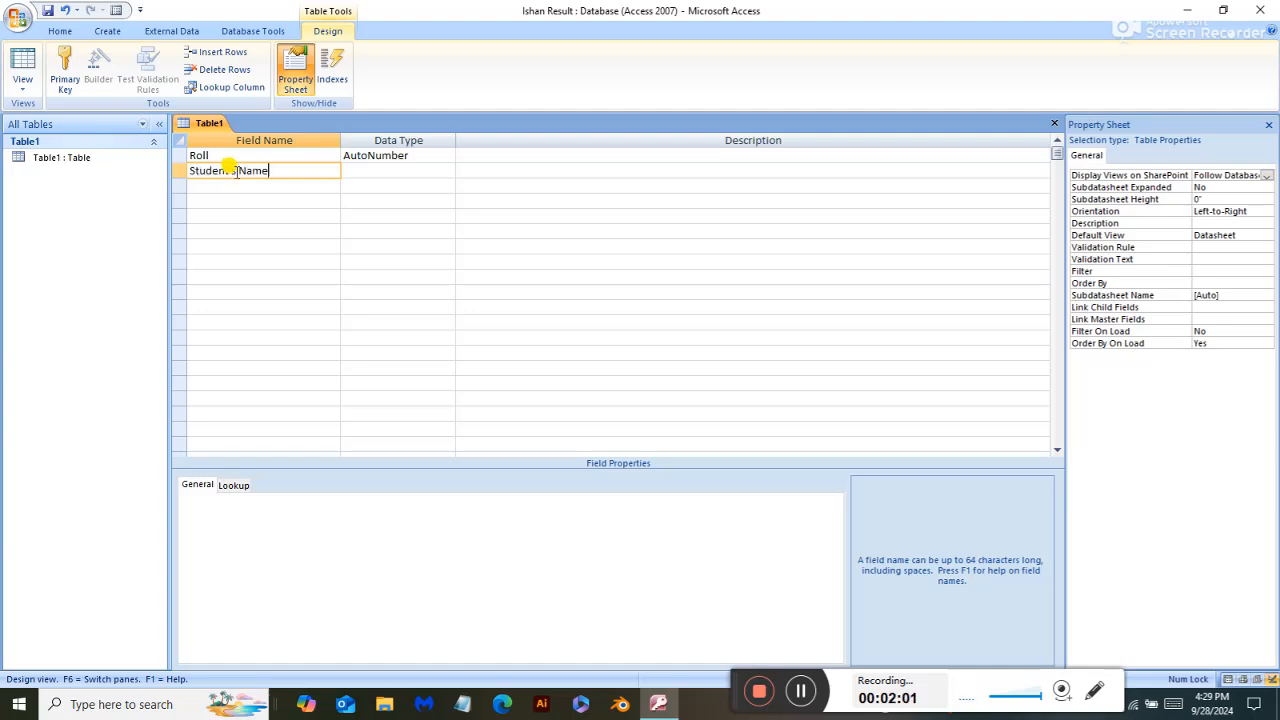
left_click(385, 173)
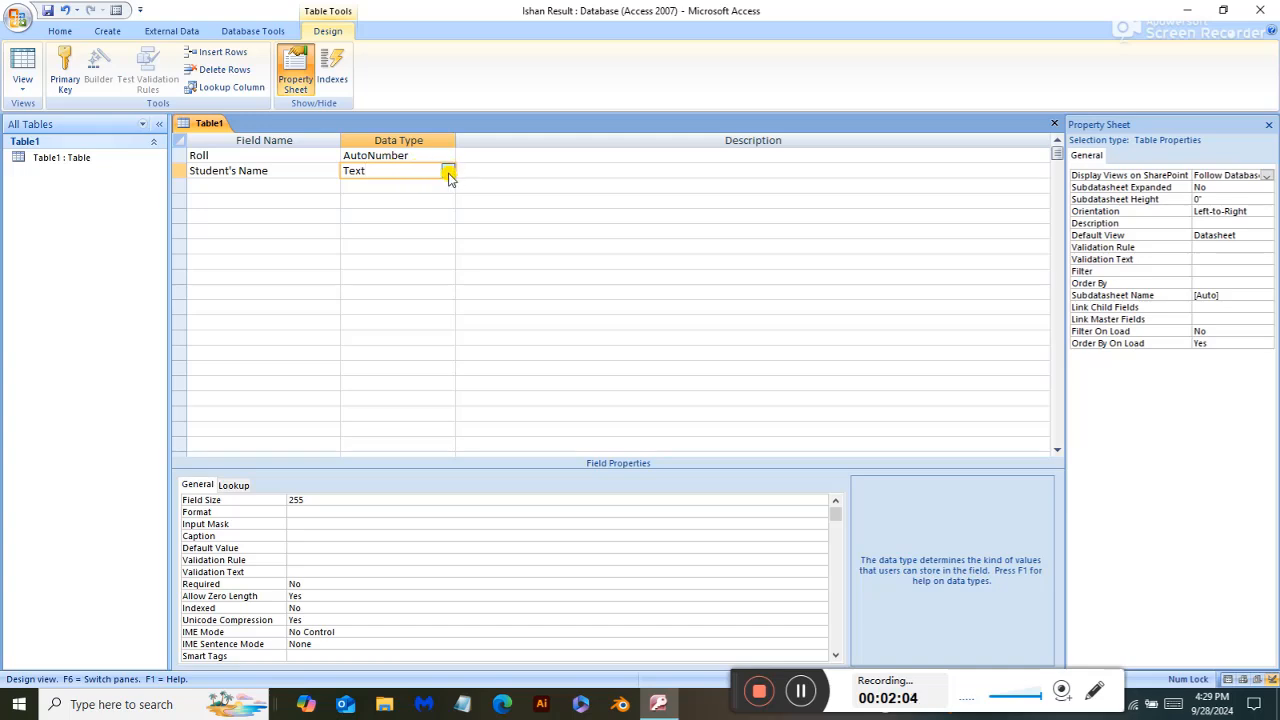
left_click(449, 172)
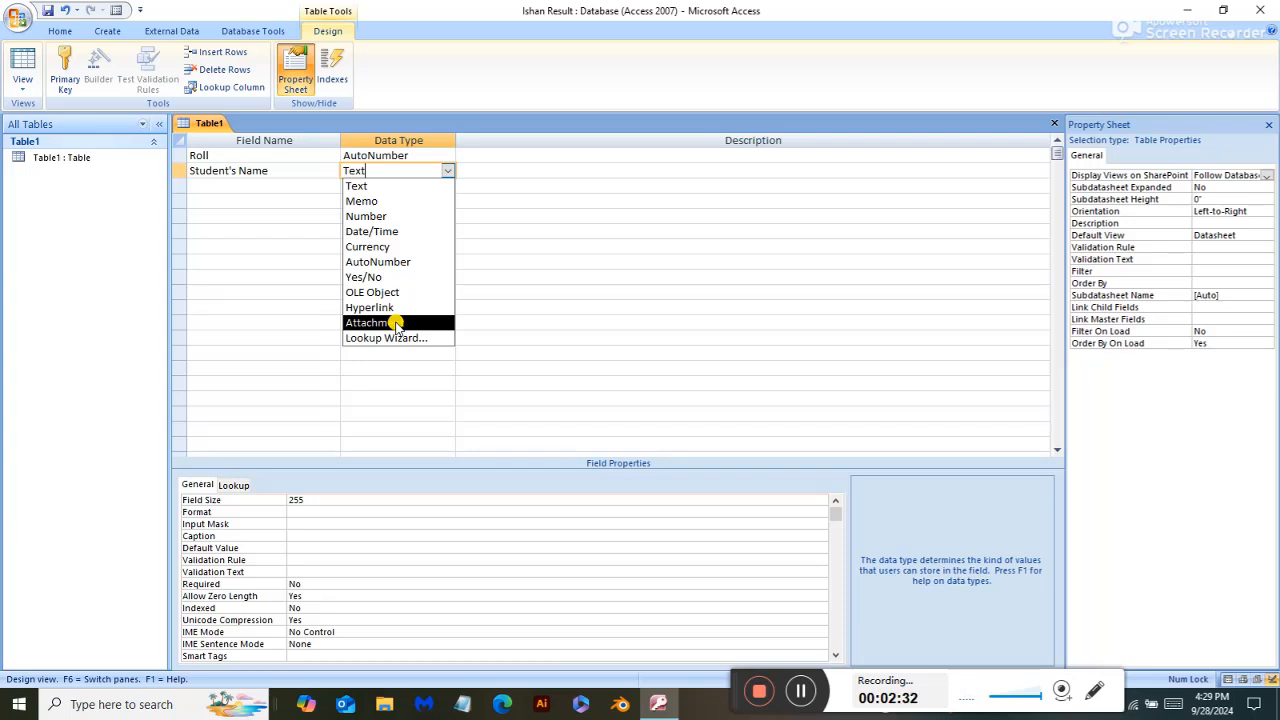
left_click(360, 186)
Add a field named Bengali below Student's Name with the Number data type.
left_click(266, 186)
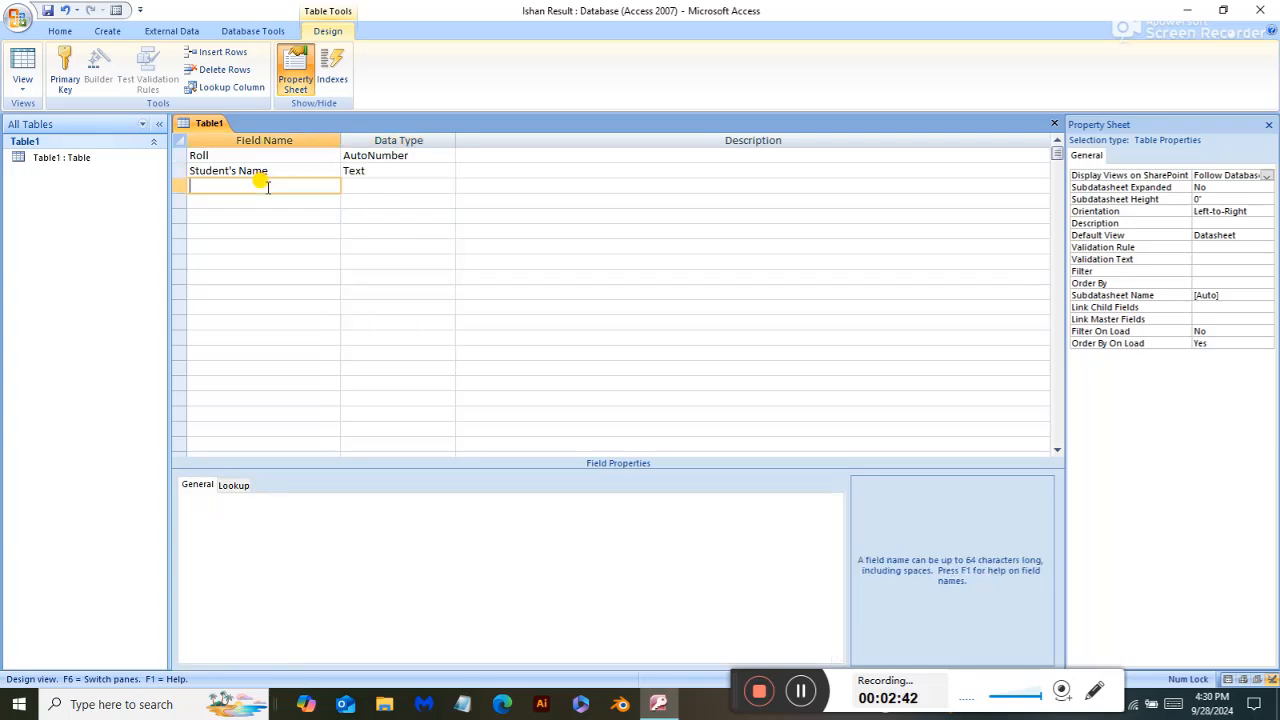
type("Beng")
left_click(373, 183)
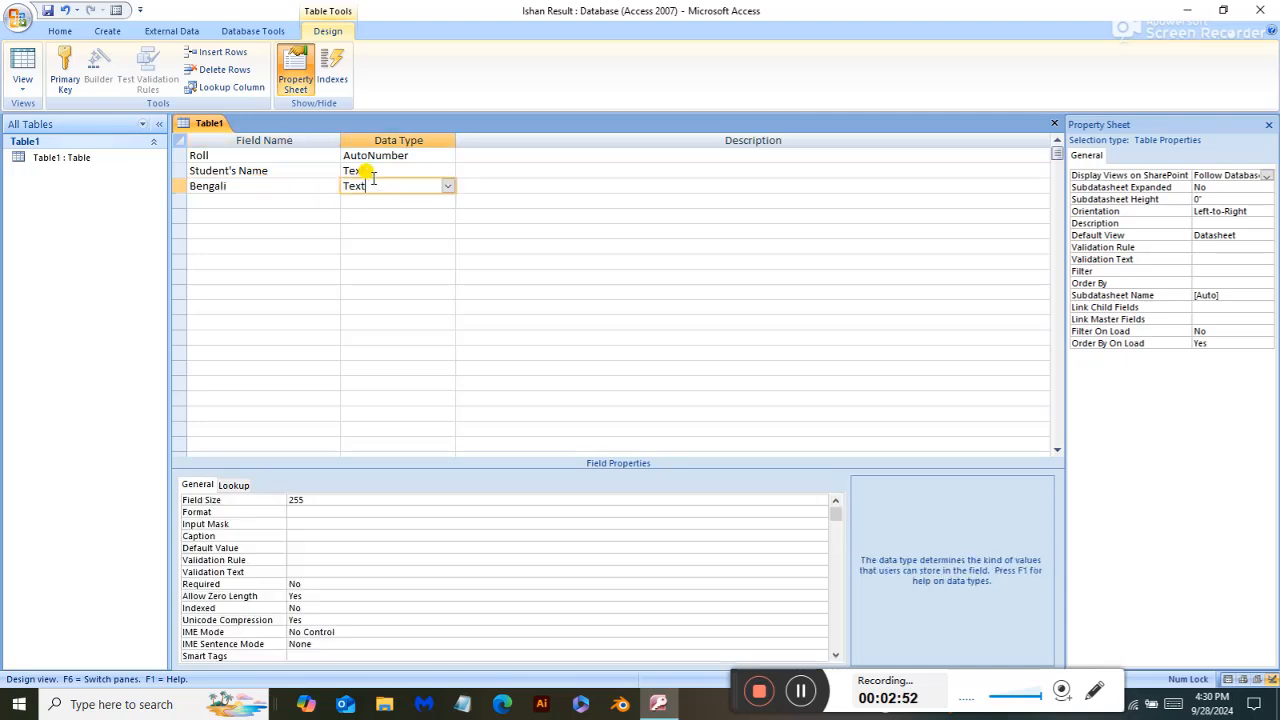
left_click(447, 188)
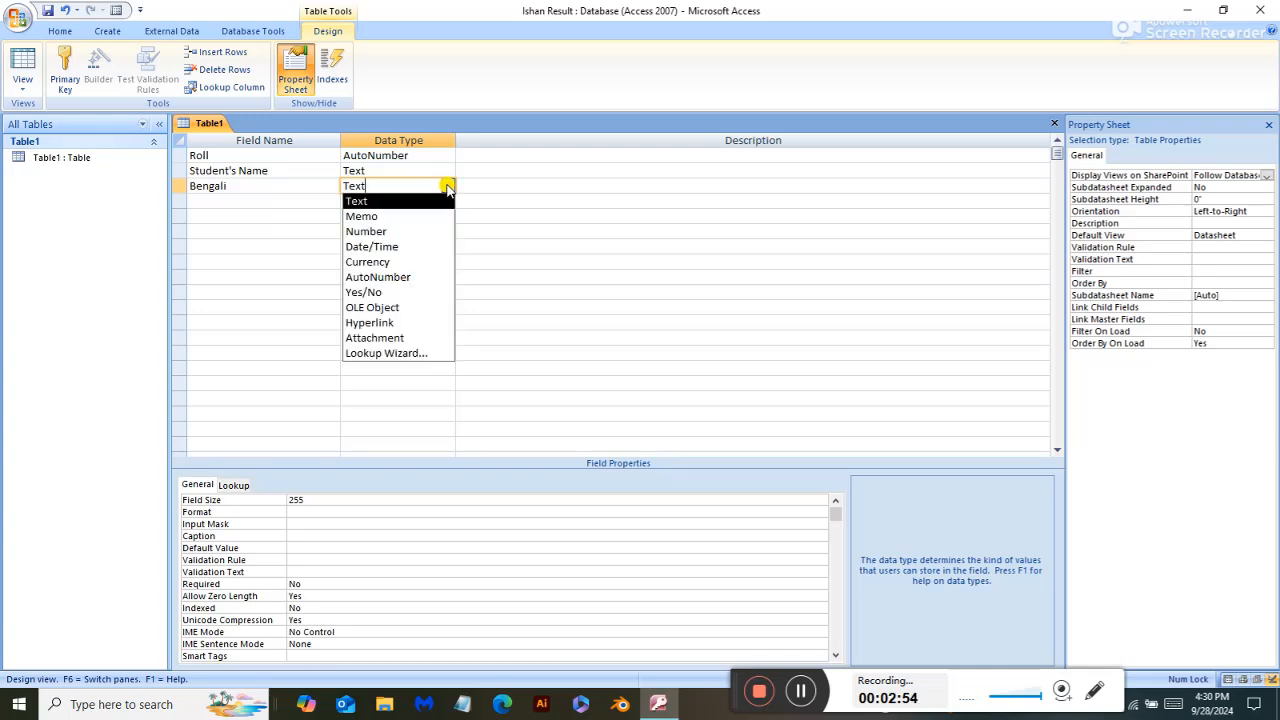
left_click(398, 231)
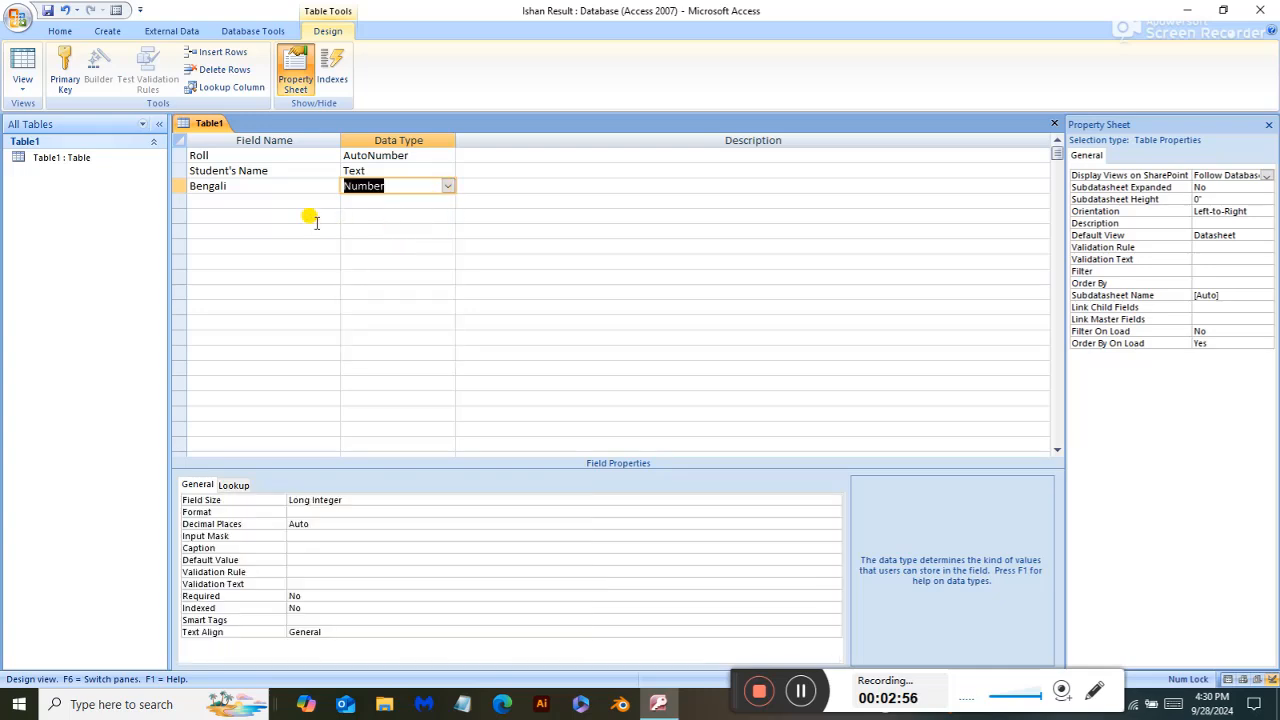
Add a field named English below Bengali with the Number data type.
left_click(256, 199)
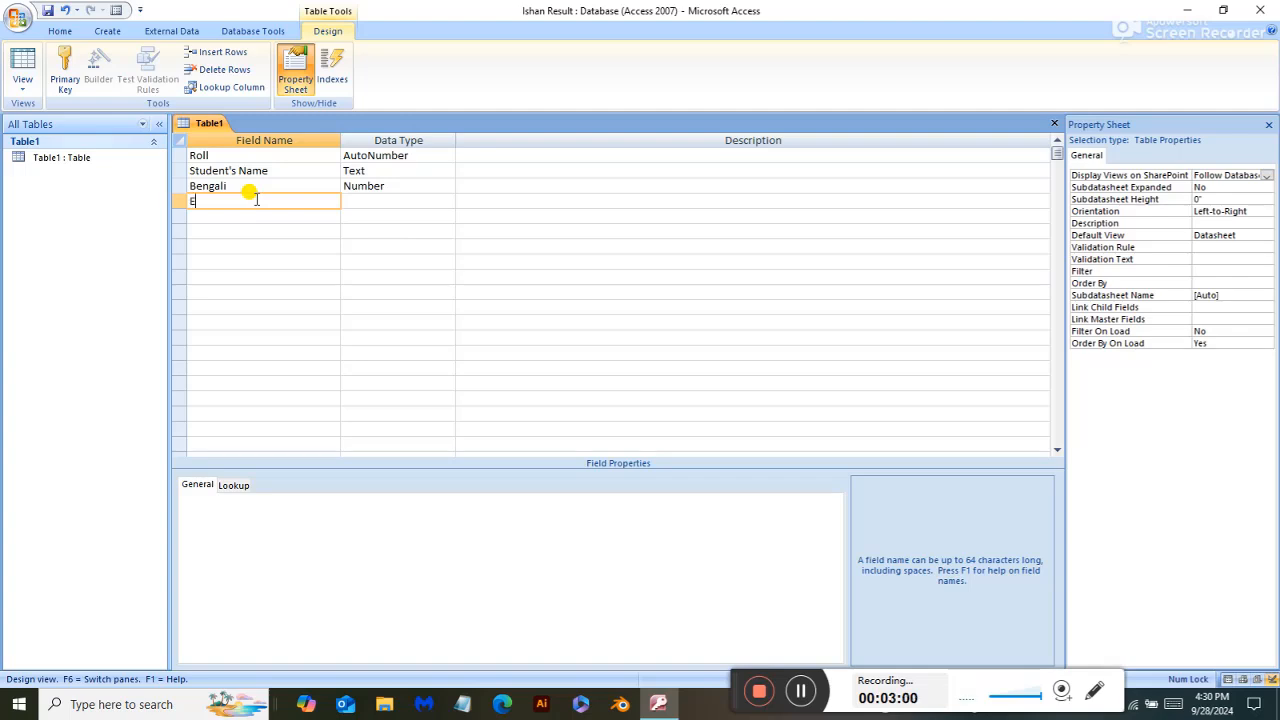
type("nglish")
left_click(378, 200)
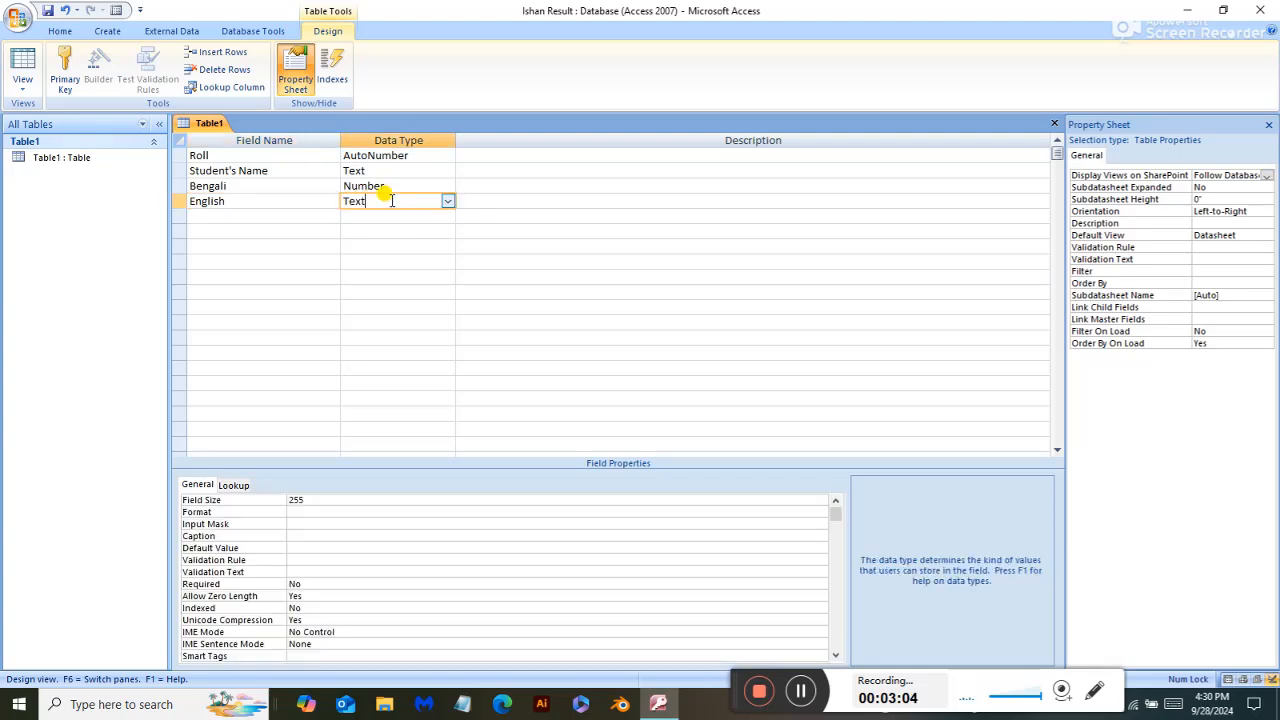
left_click(448, 202)
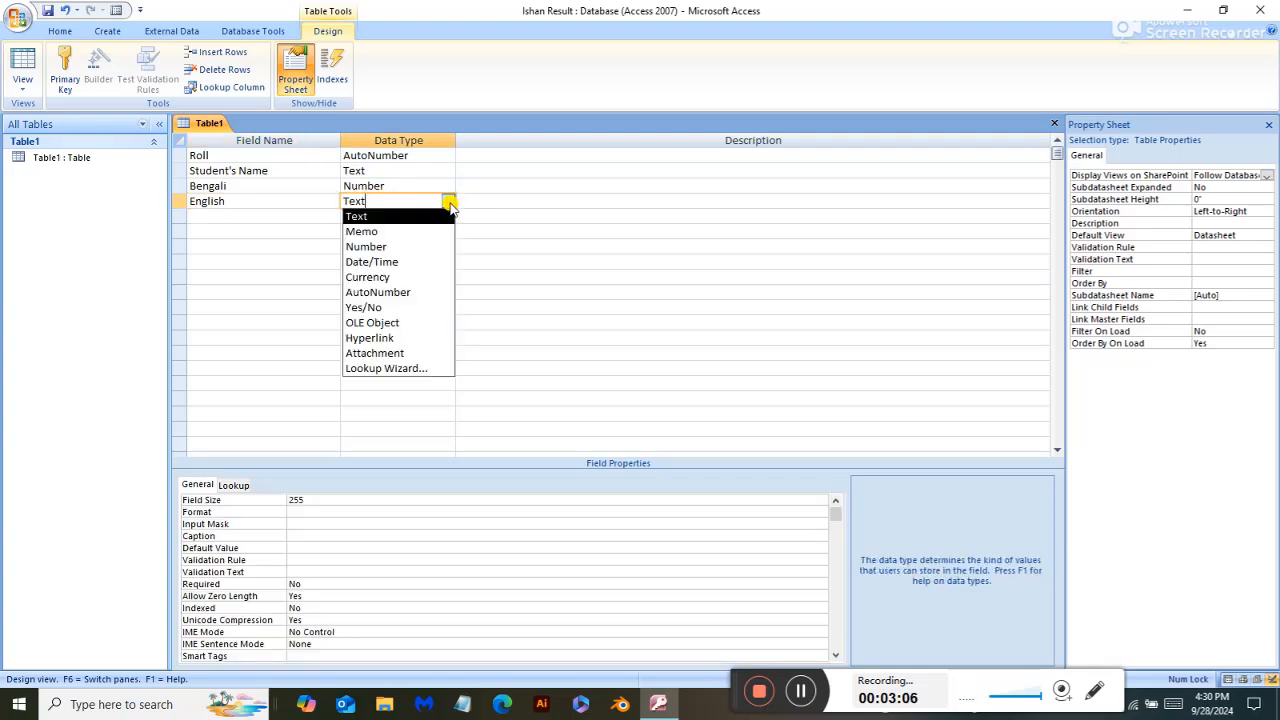
left_click(400, 246)
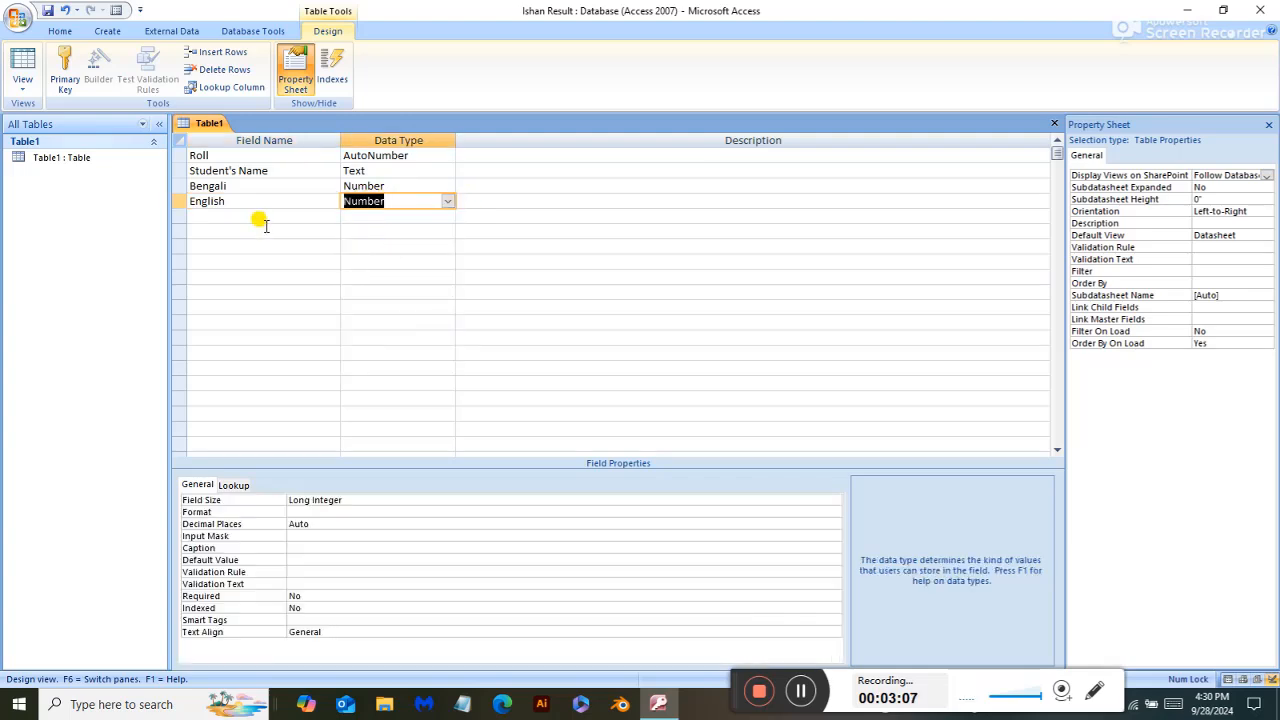
Enter Mathematics as the name of a new field below English.
left_click(200, 213)
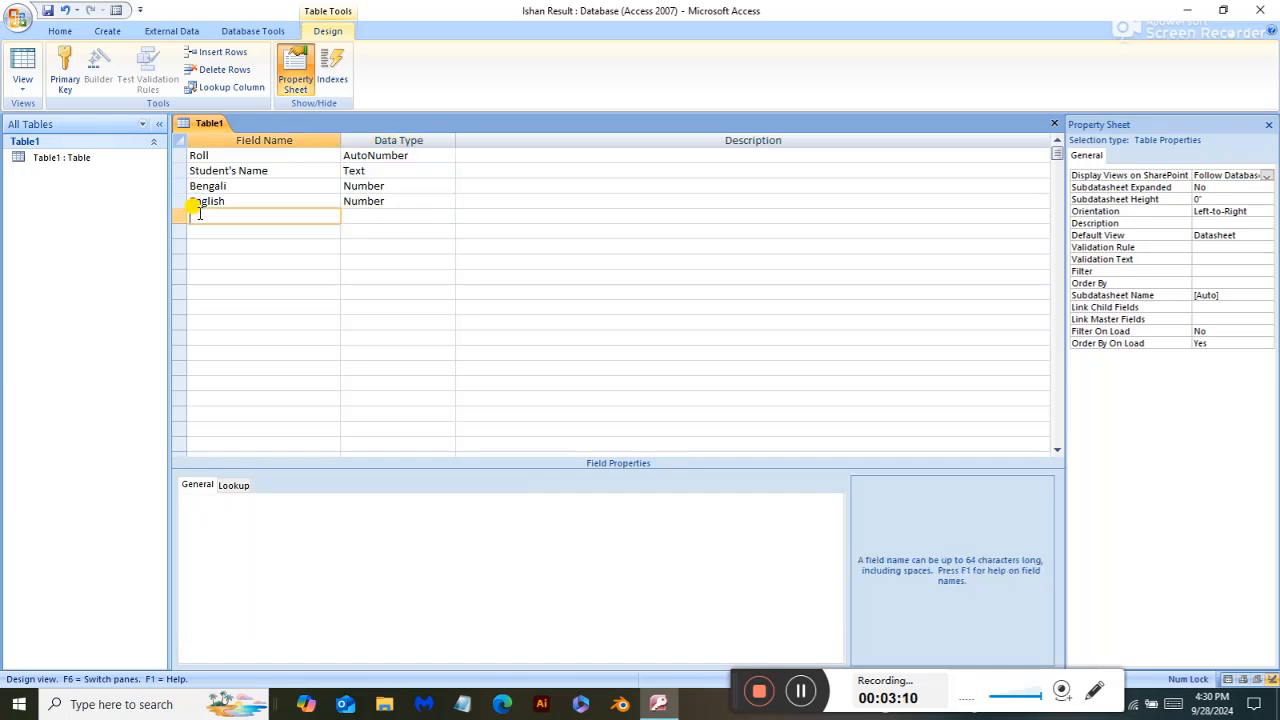
type("ma")
key("BackSpace")
key("BackSpace")
type("M")
type("Math")
type("emat")
type("hi")
type("c")
key("BackSpace")
key("BackSpace")
key("BackSpace")
type("ics")
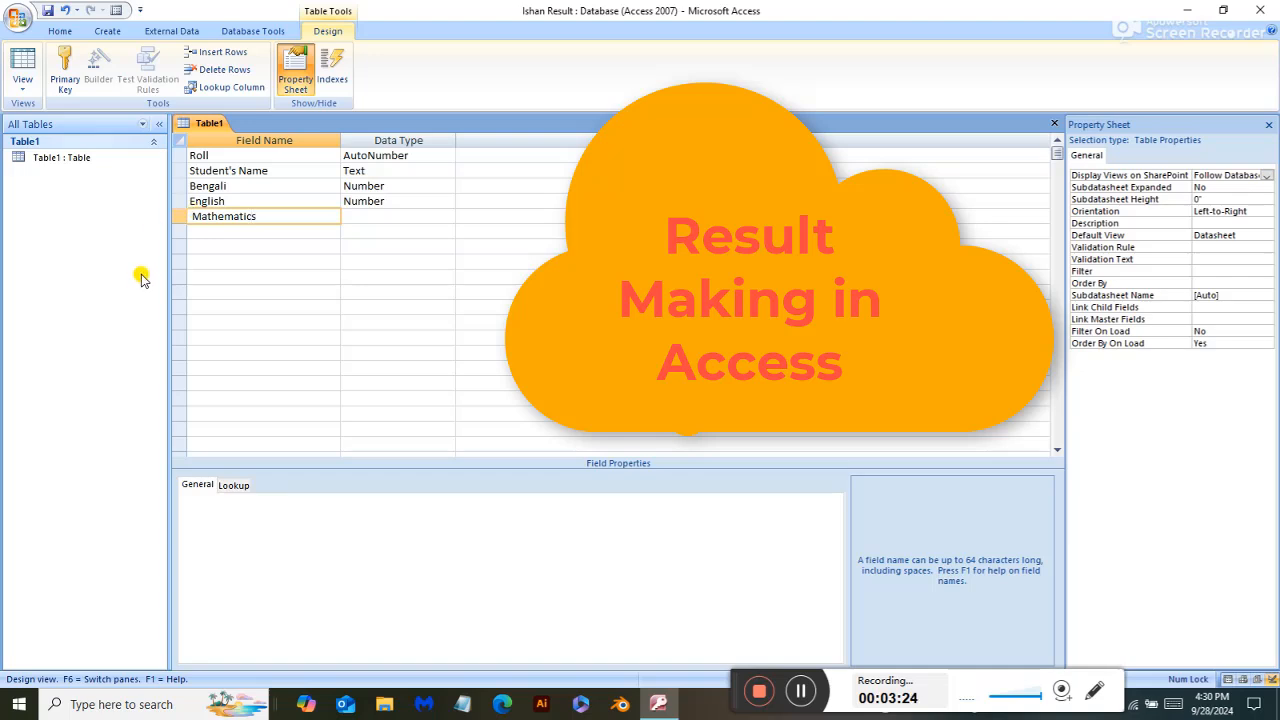
Try to set the data type of the Mathematics field.
left_click(388, 214)
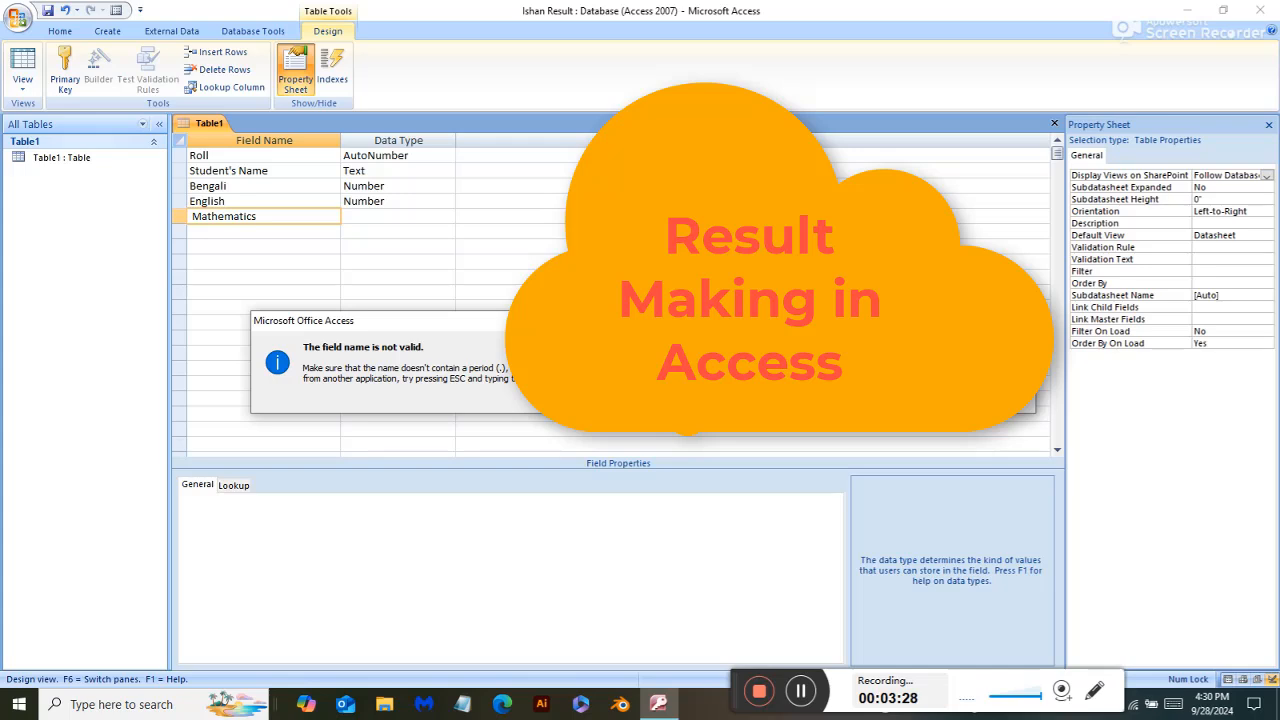
key("Return")
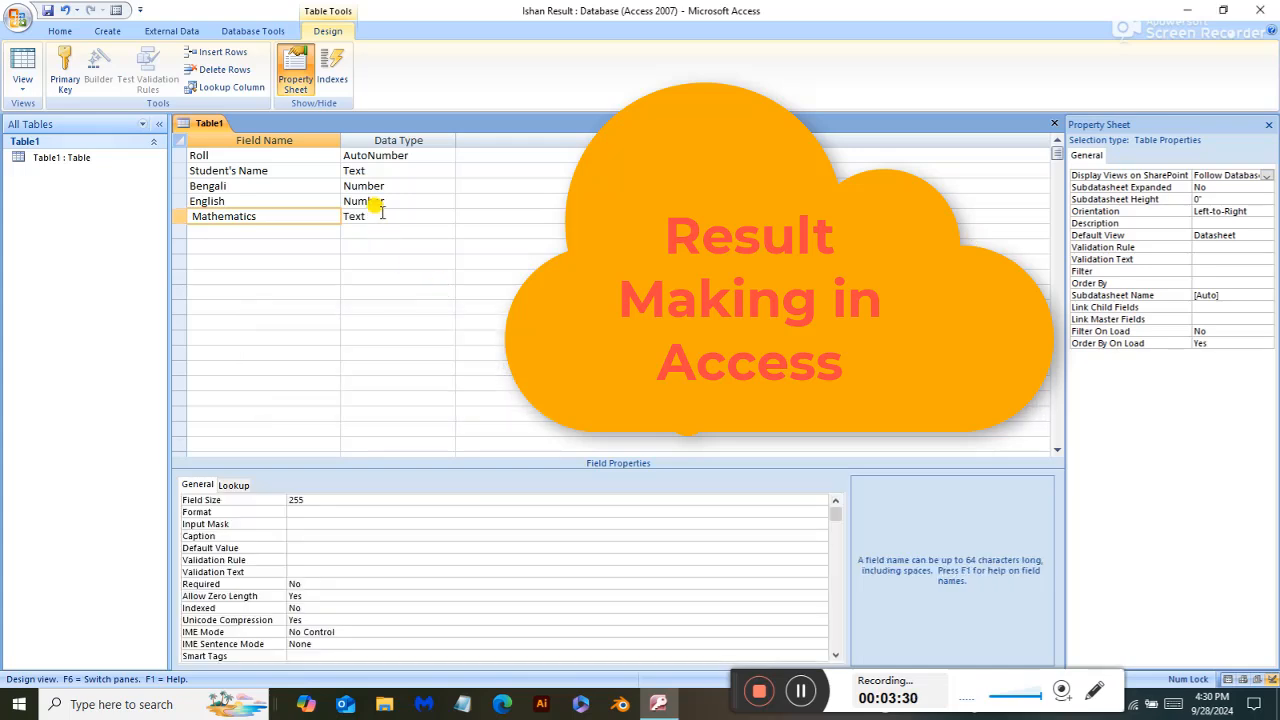
left_click(380, 218)
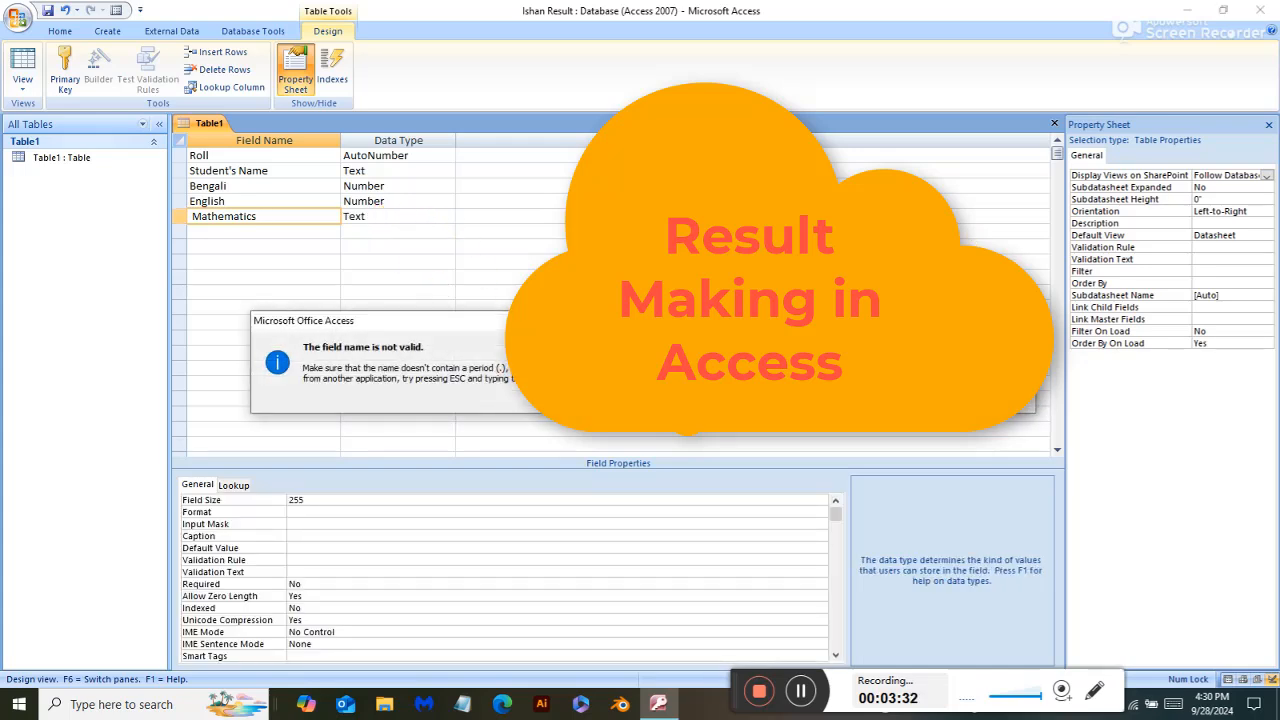
key("Return")
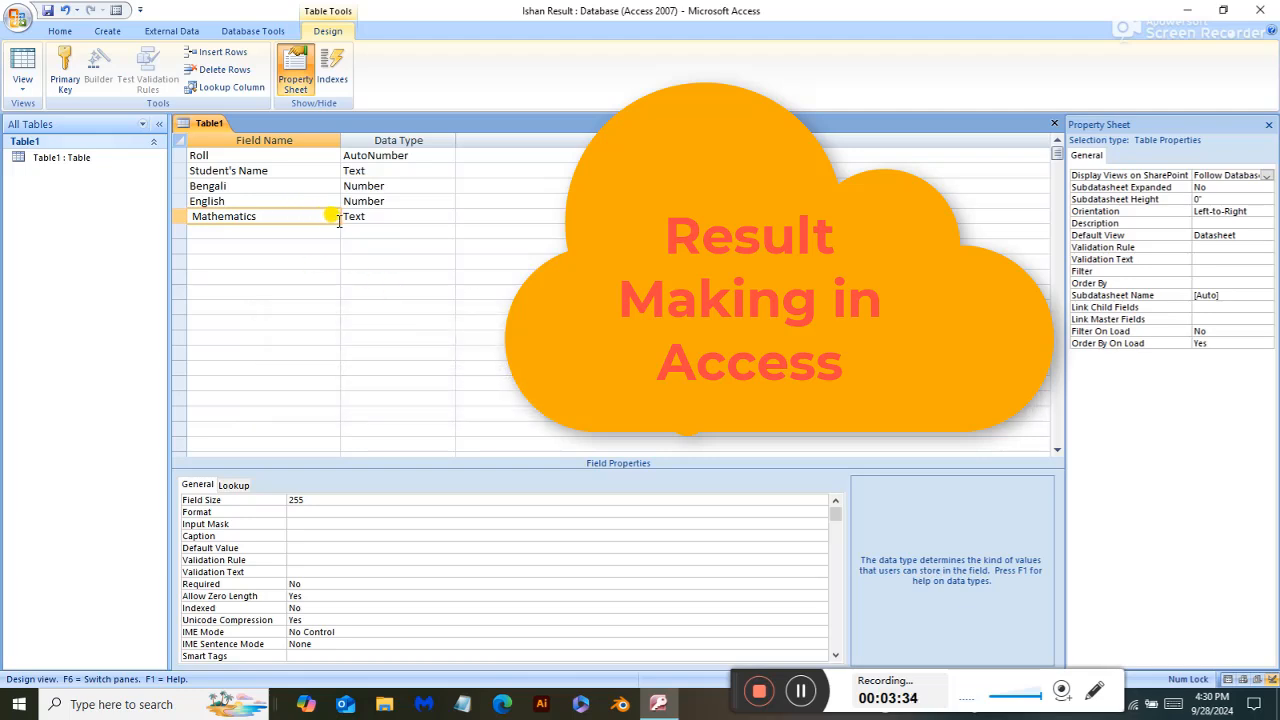
left_click(447, 215)
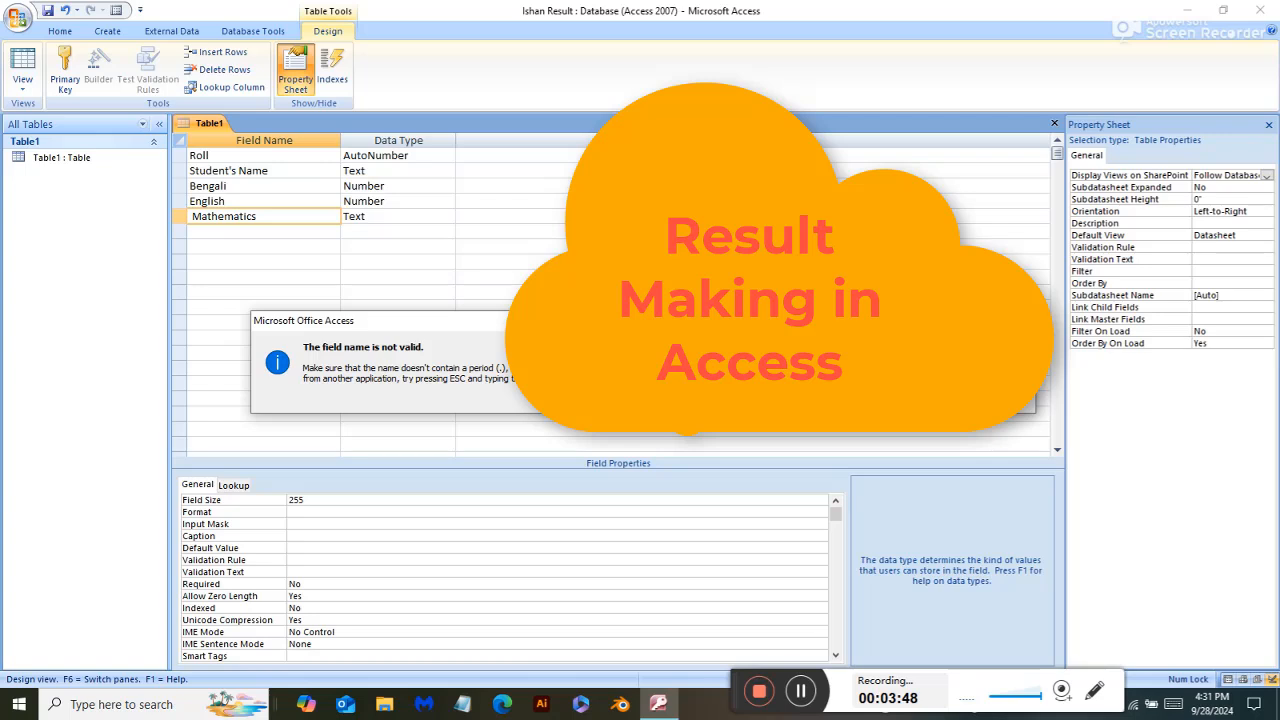
left_click(643, 396)
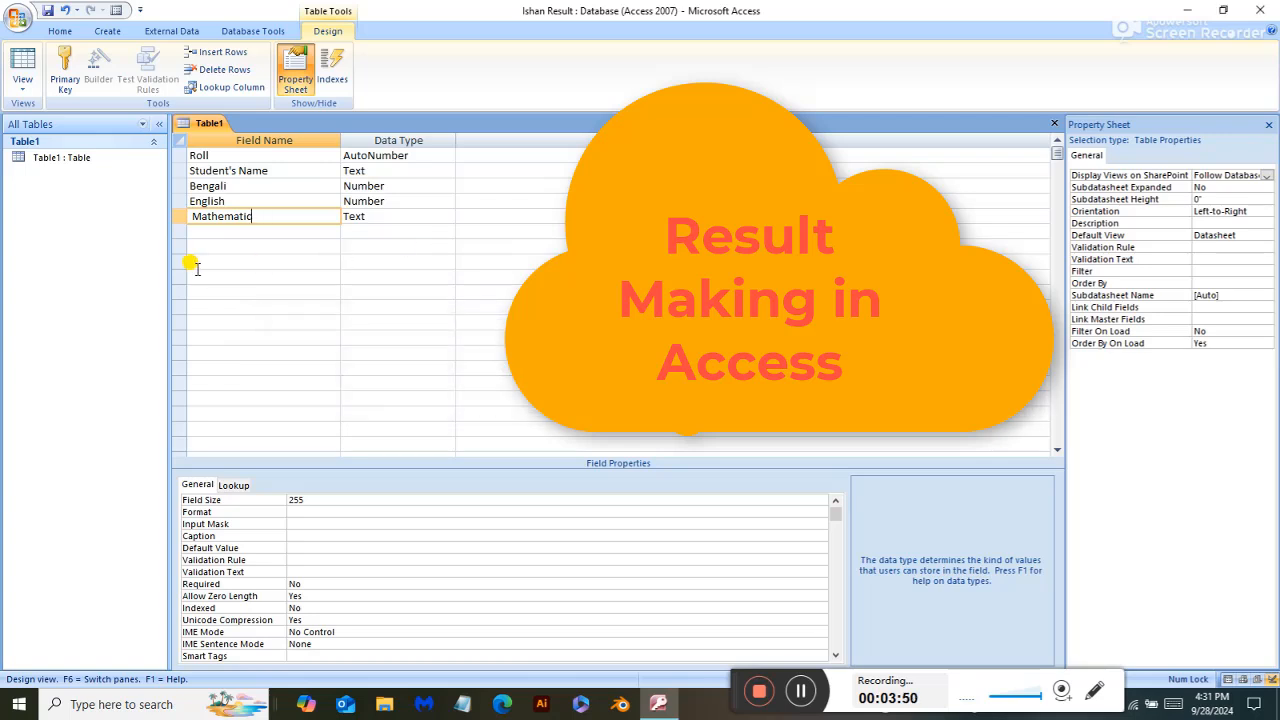
Clear the field name below English and re-enter it as Mathematics without a leading space.
key("BackSpace")
key("BackSpace")
key("BackSpace")
key("BackSpace")
key("BackSpace")
key("BackSpace")
key("BackSpace")
key("BackSpace")
key("BackSpace")
key("BackSpace")
key("BackSpace")
type("Mathematic")
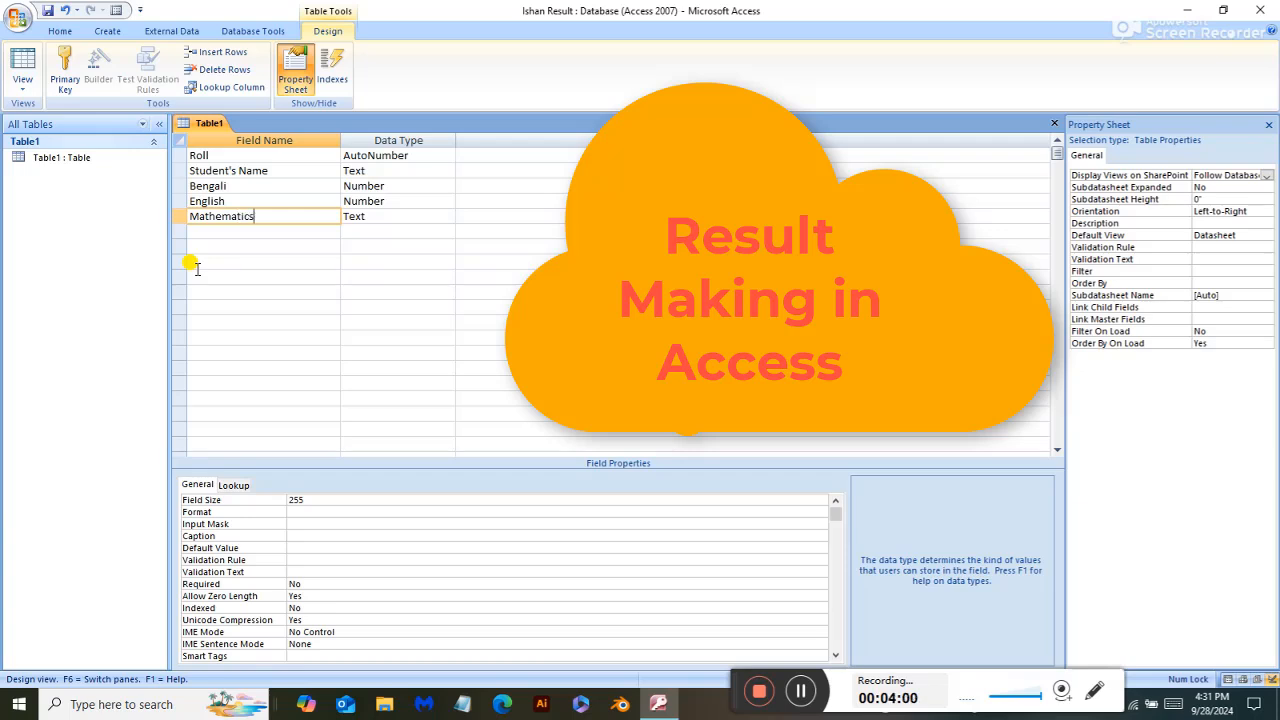
type("s")
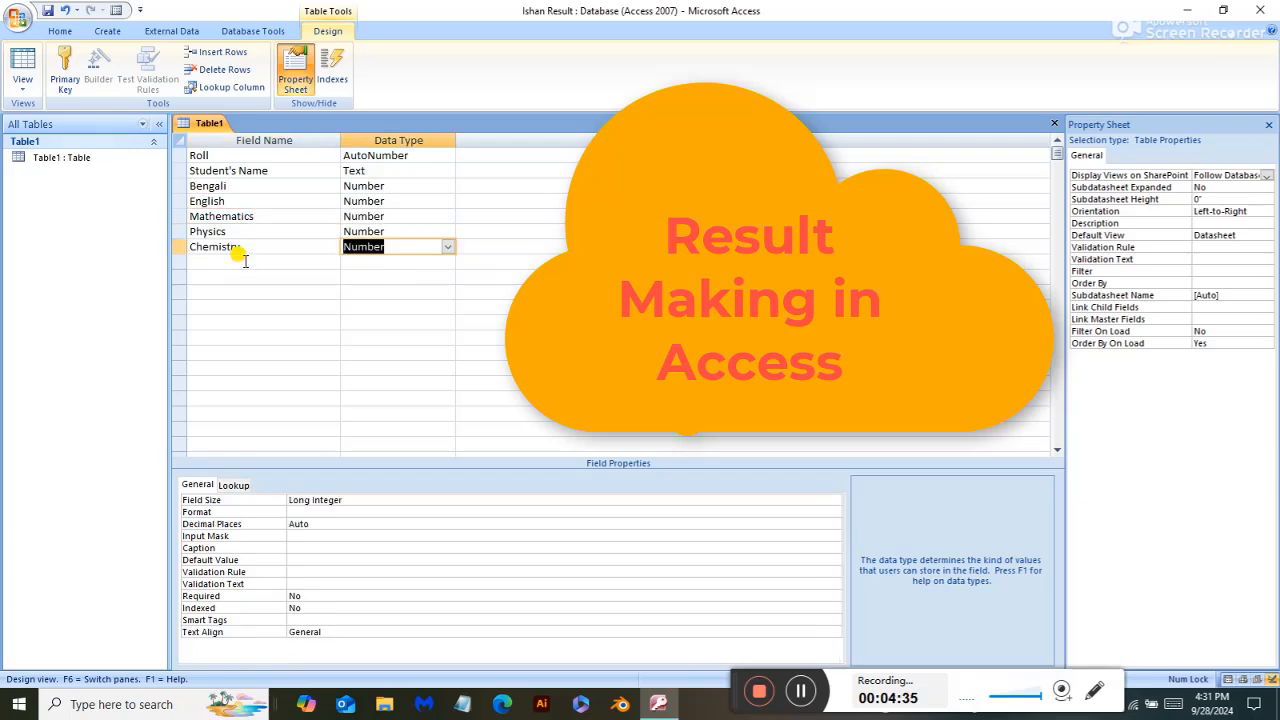
Add a field named Total below Chemistry with the Number data type.
left_click(244, 260)
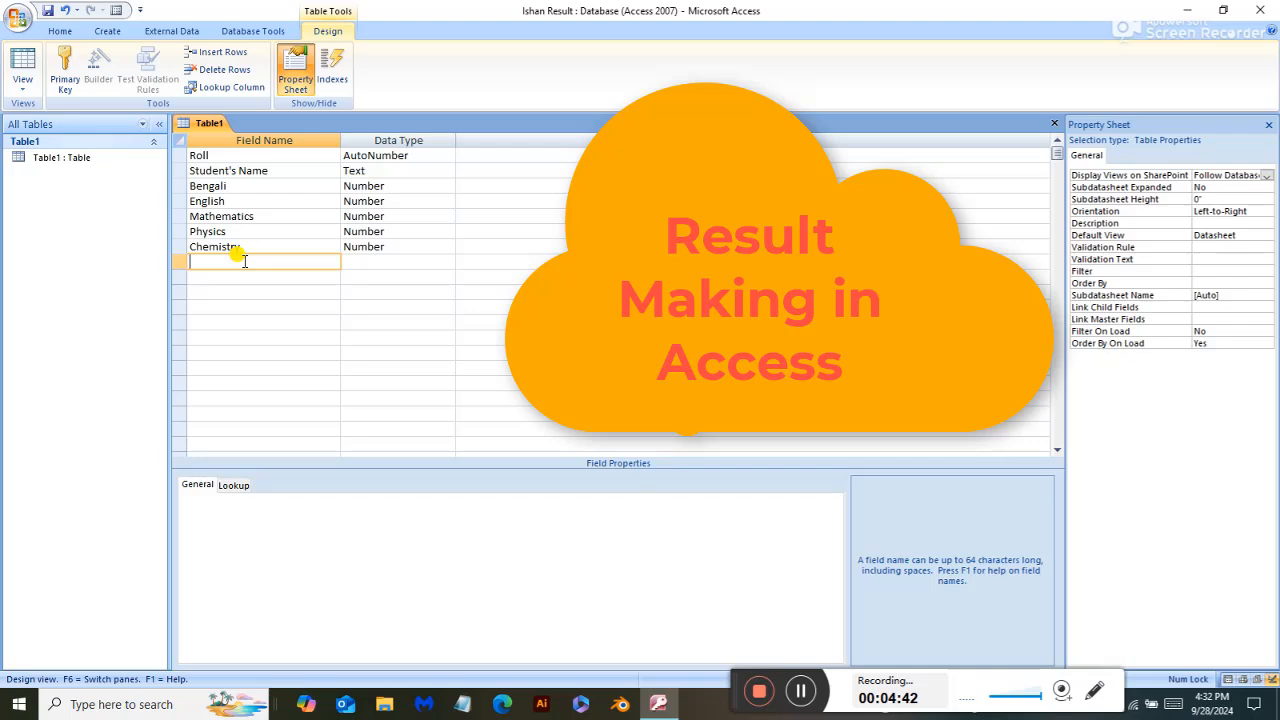
type("Total")
left_click(363, 260)
left_click(447, 261)
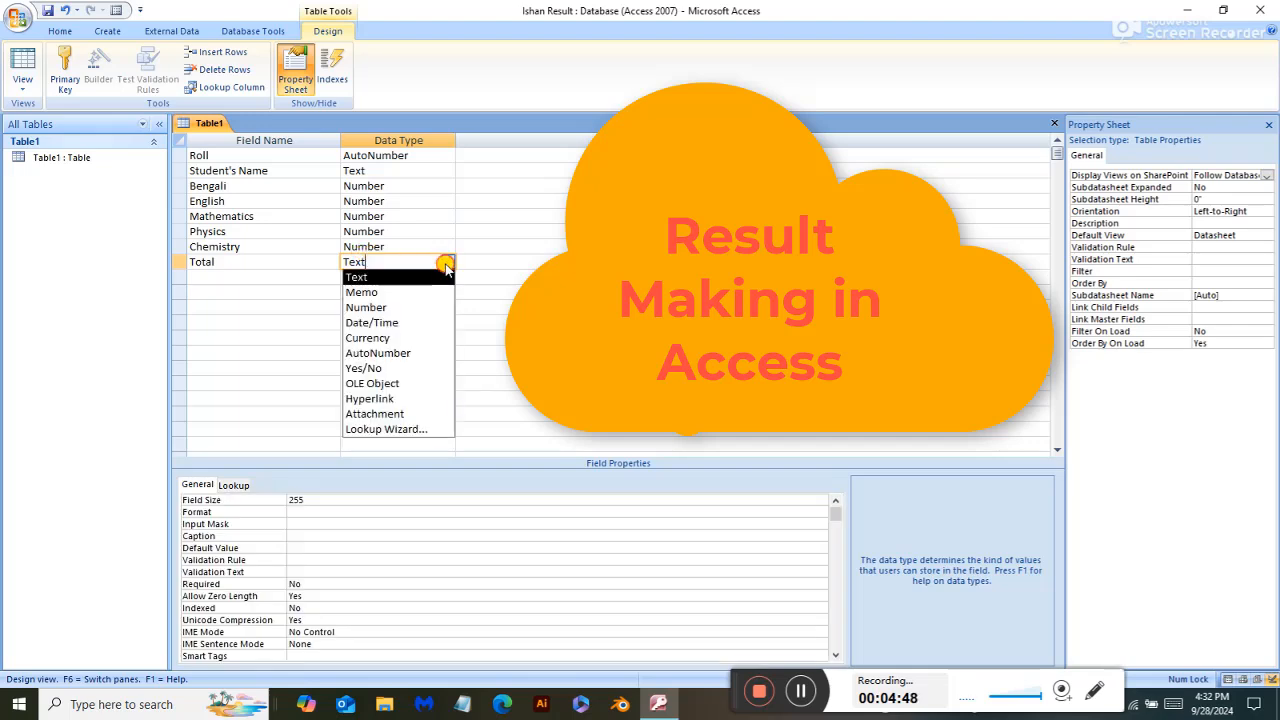
left_click(371, 308)
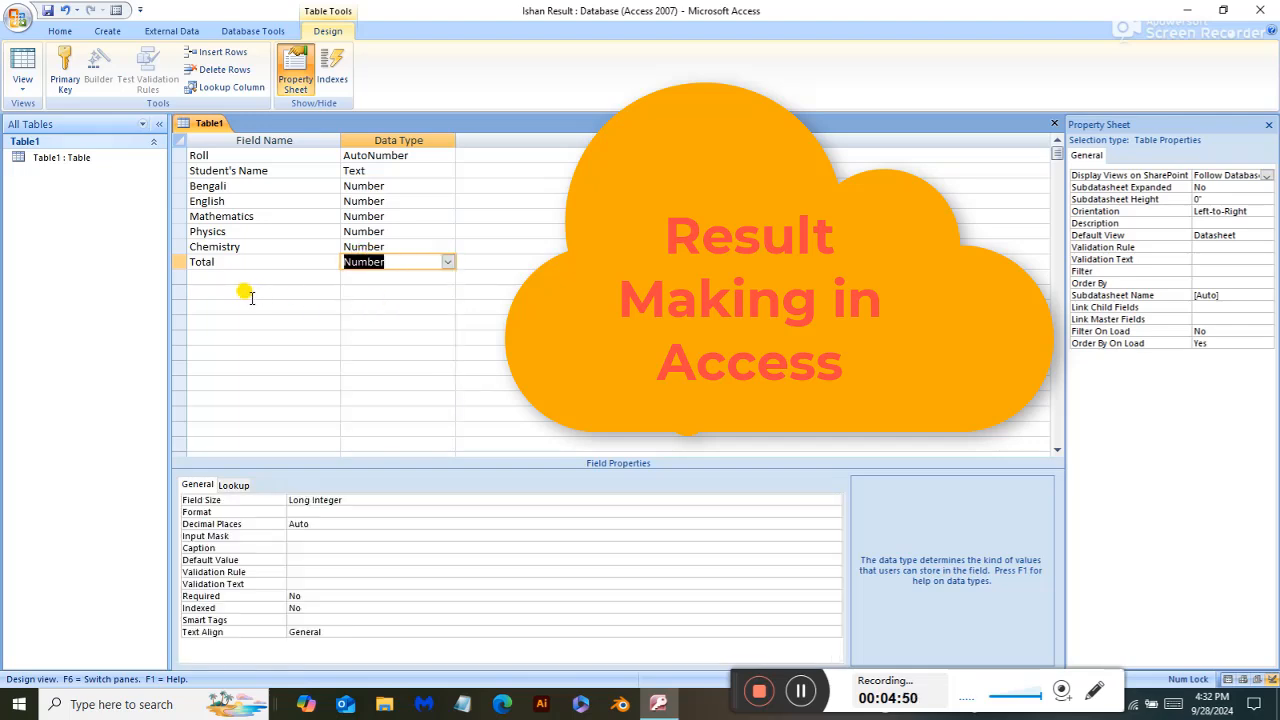
Add a field named Average below Total with the Number data type.
left_click(228, 278)
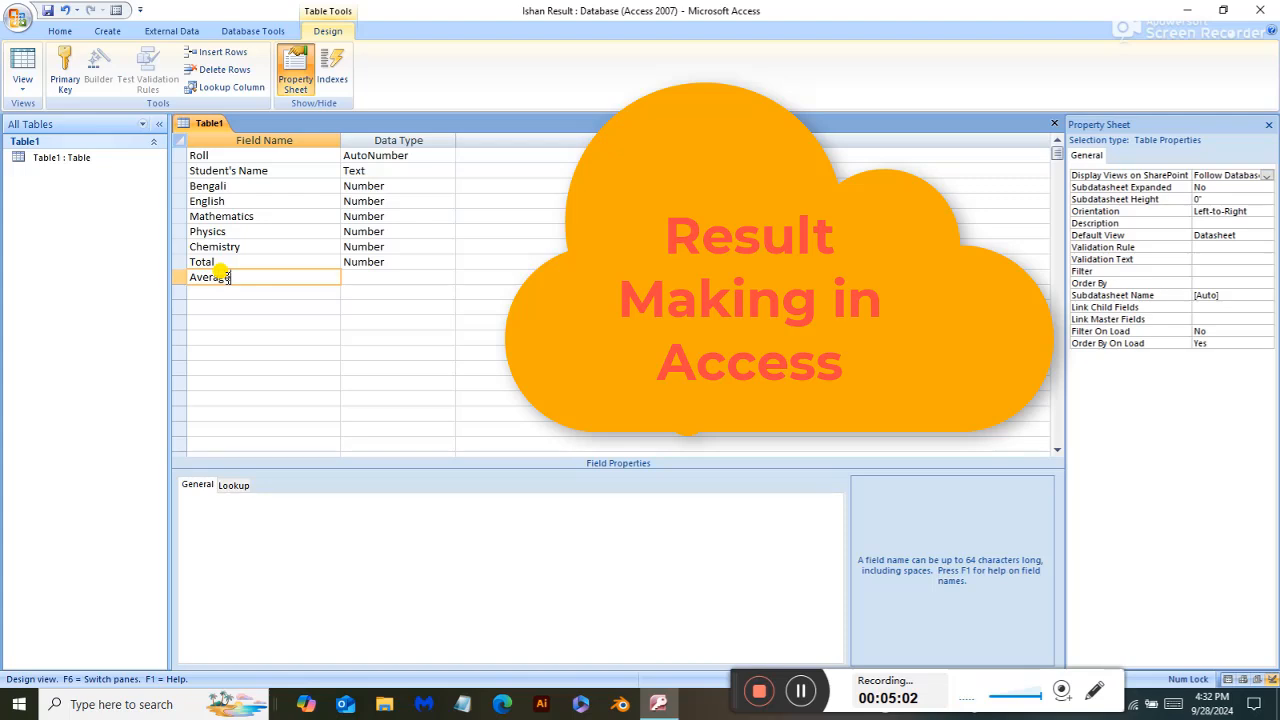
left_click(378, 277)
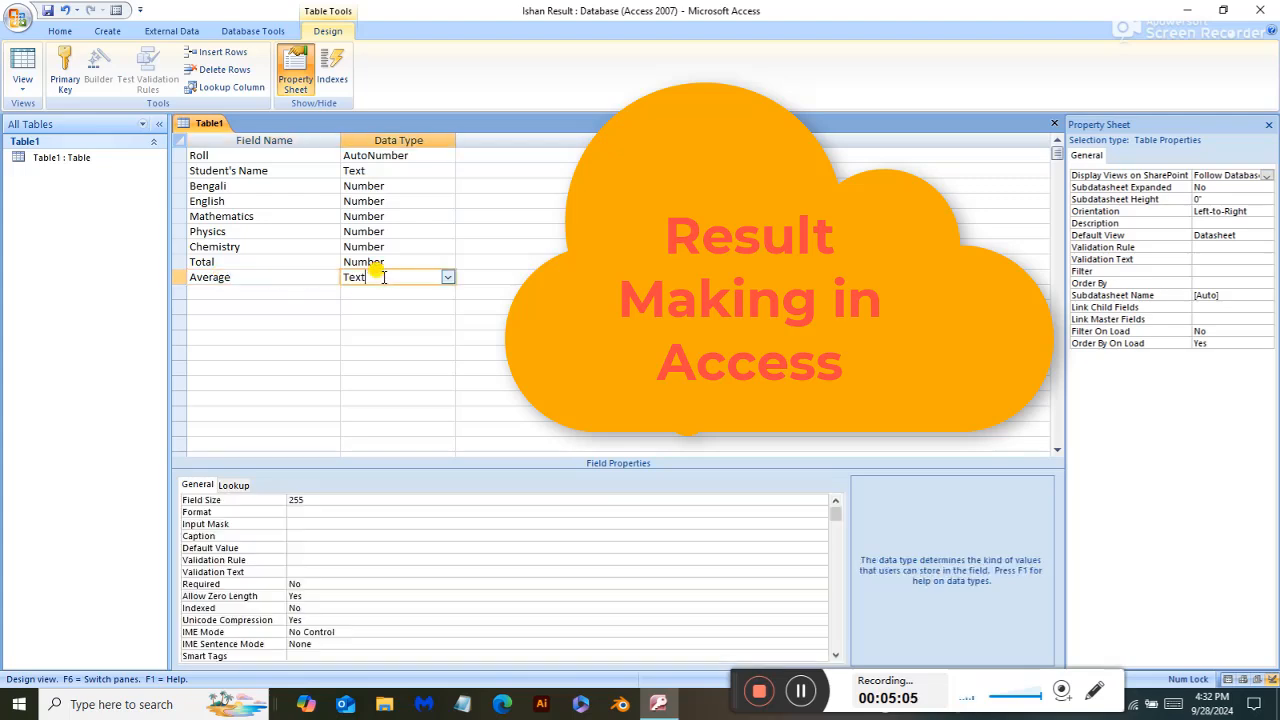
left_click(447, 277)
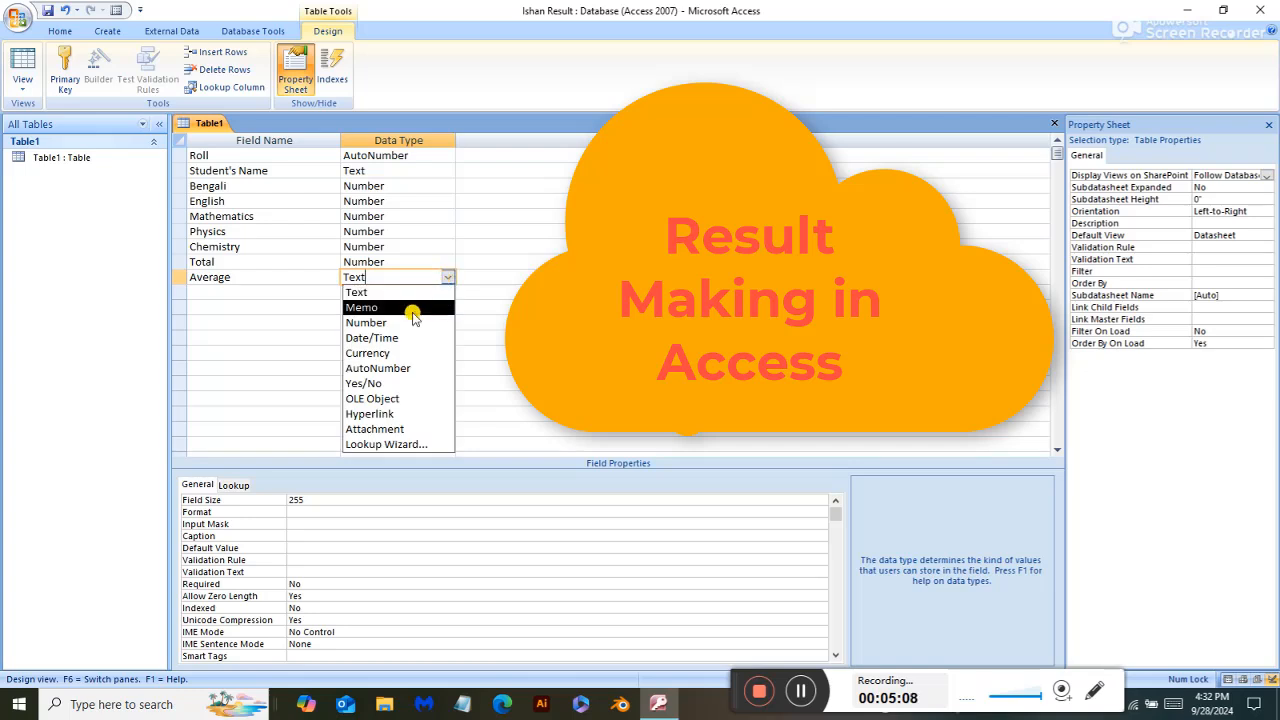
left_click(380, 323)
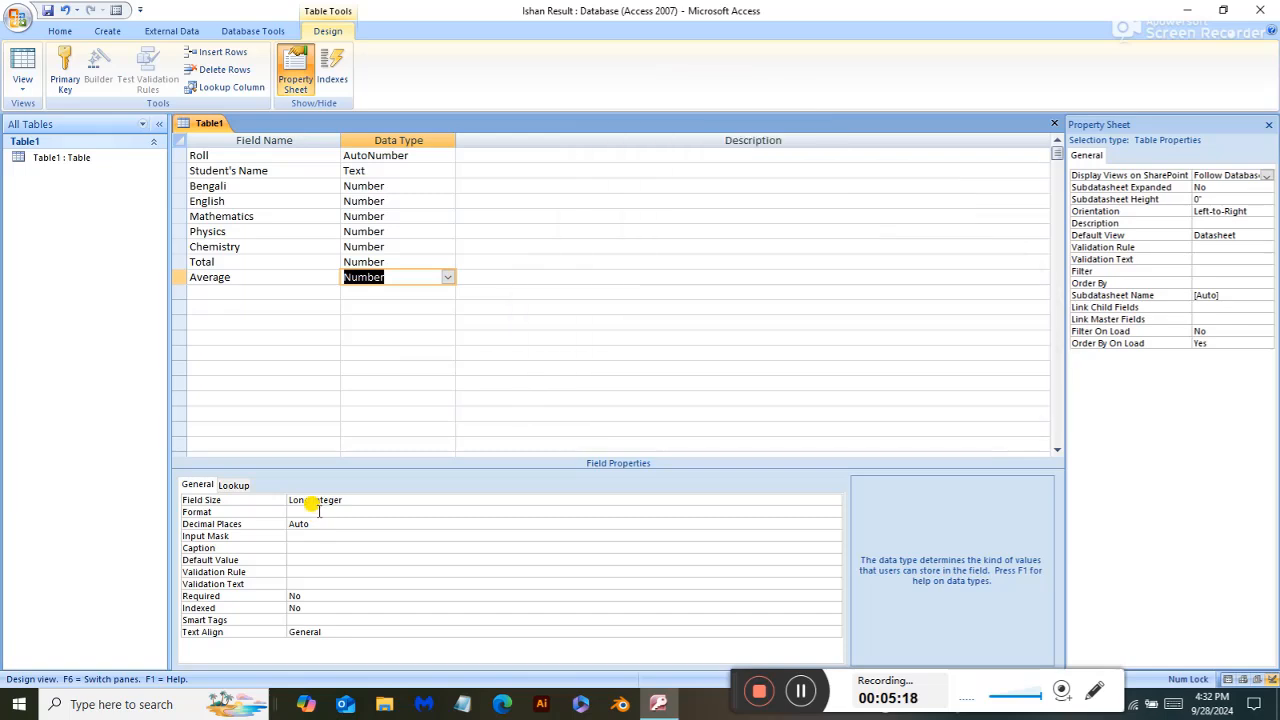
Set the Average field's format to Standard with 2 decimal places.
left_click(319, 511)
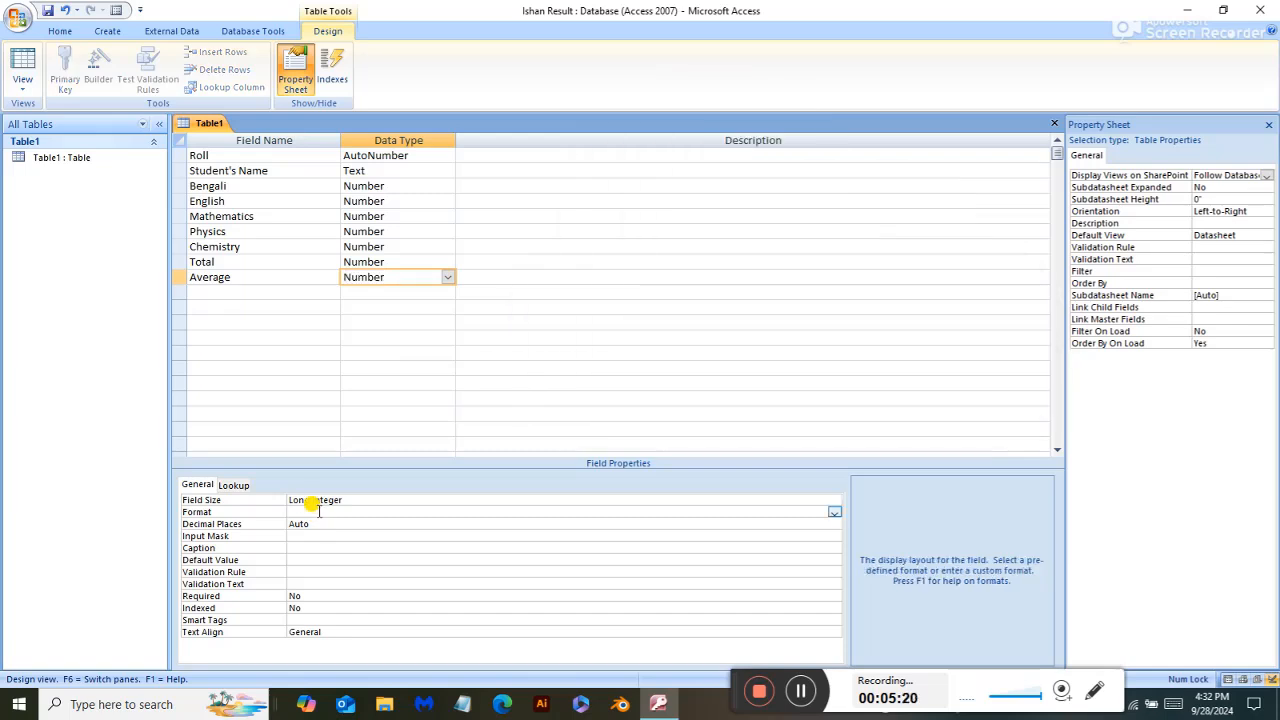
left_click(833, 512)
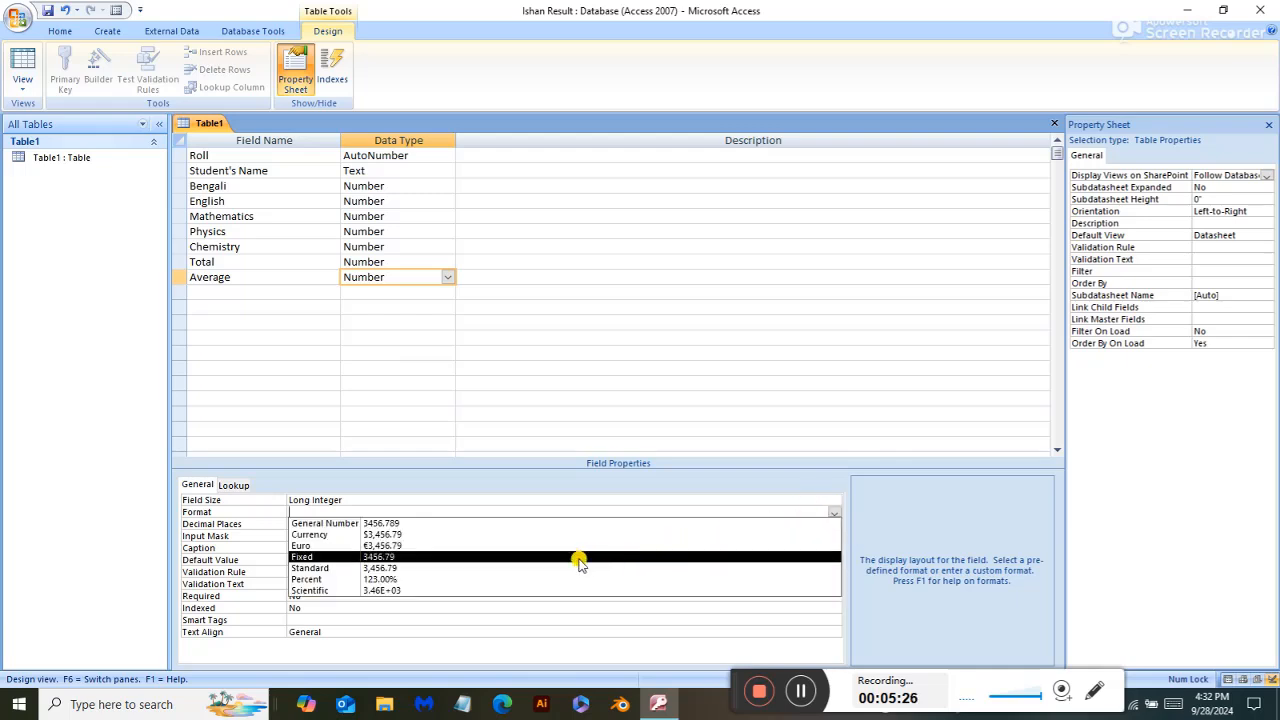
left_click(563, 573)
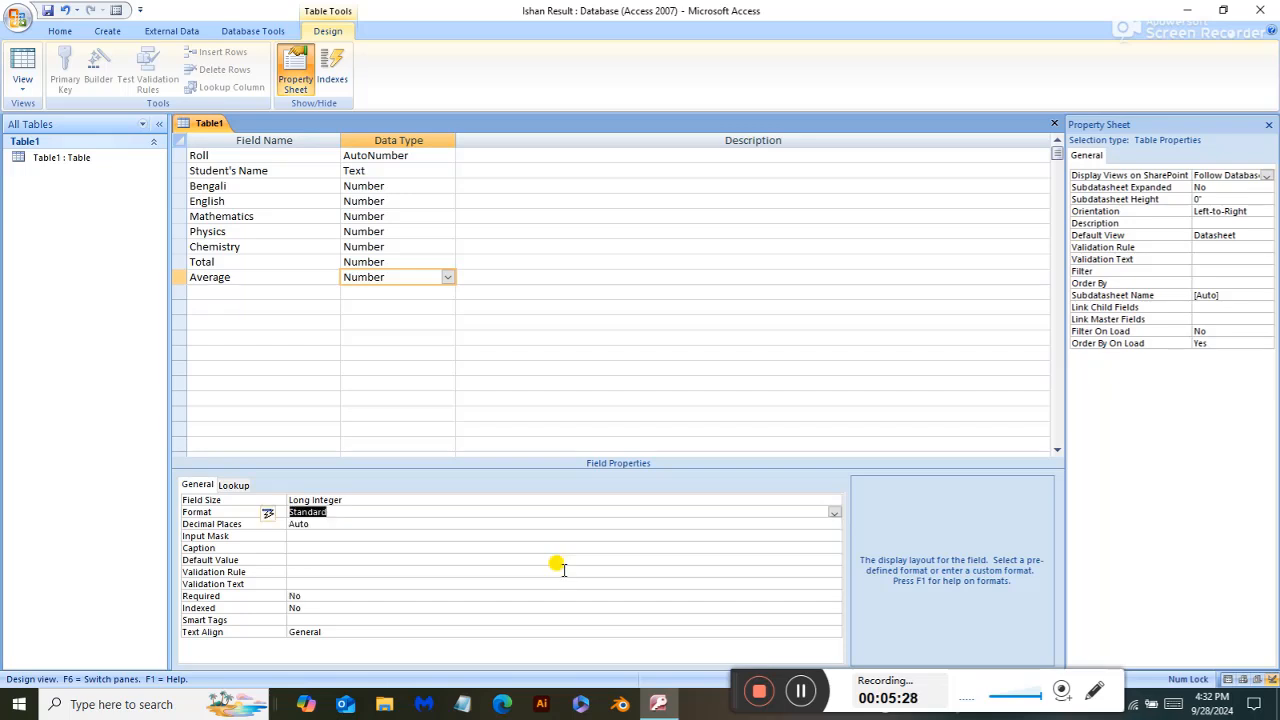
left_click(325, 525)
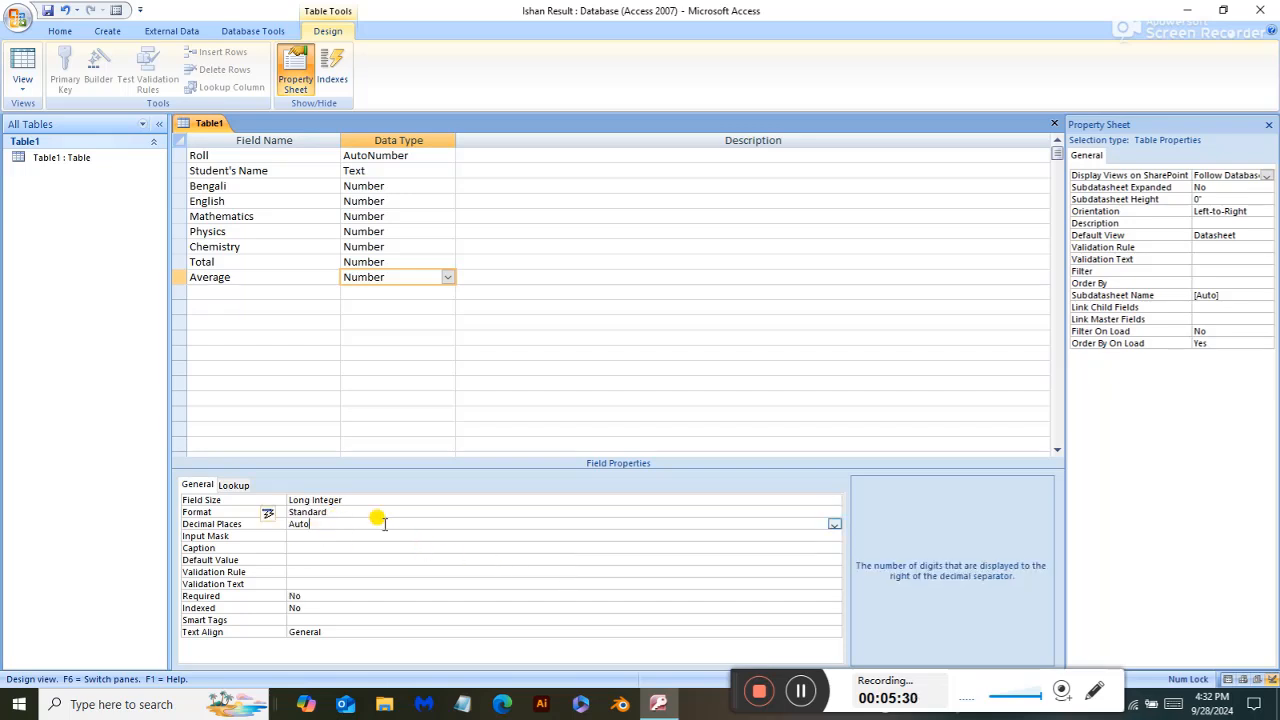
left_click(833, 525)
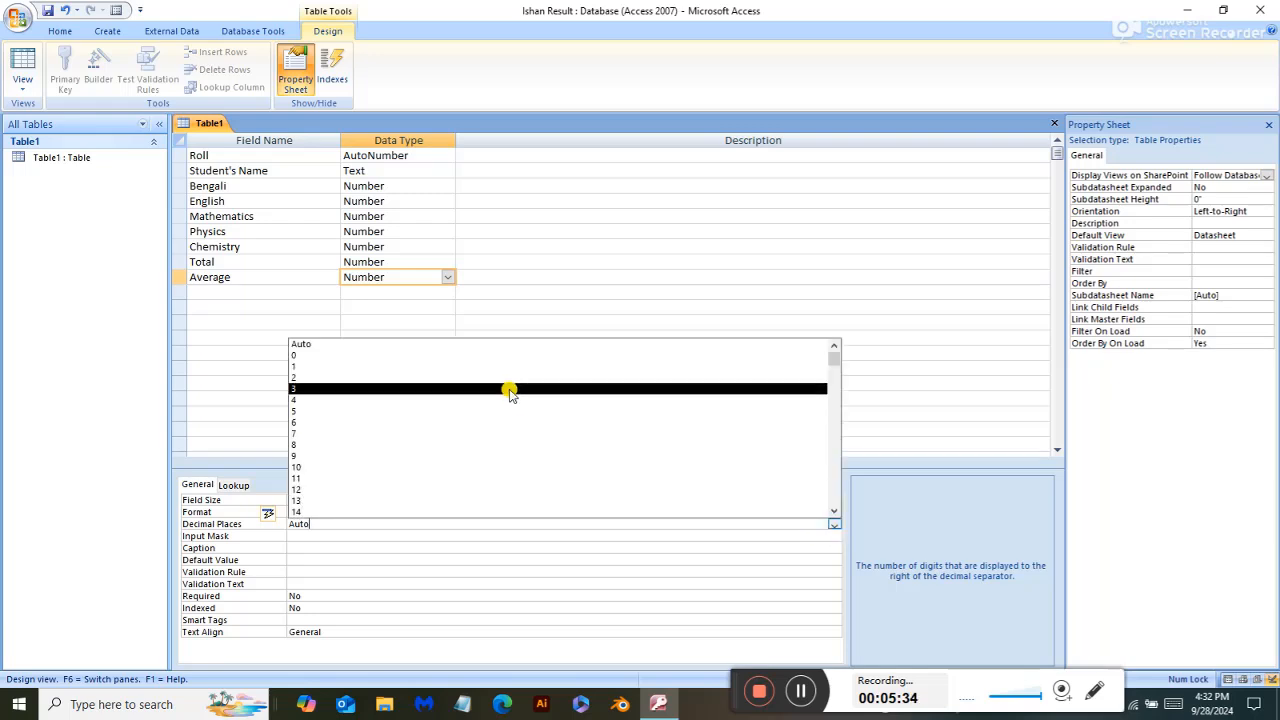
left_click(490, 380)
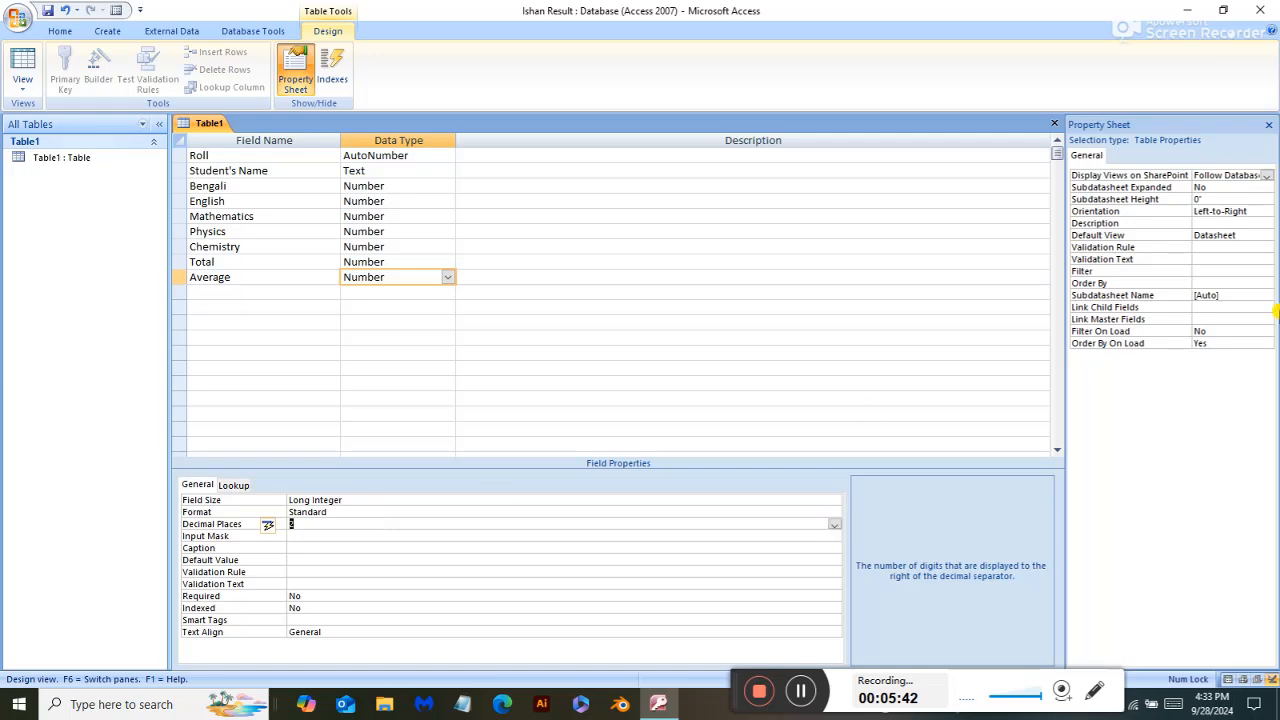
Add a field named Grade below Average with the Text data type, and close Table1 with its design changes saved.
left_click(228, 290)
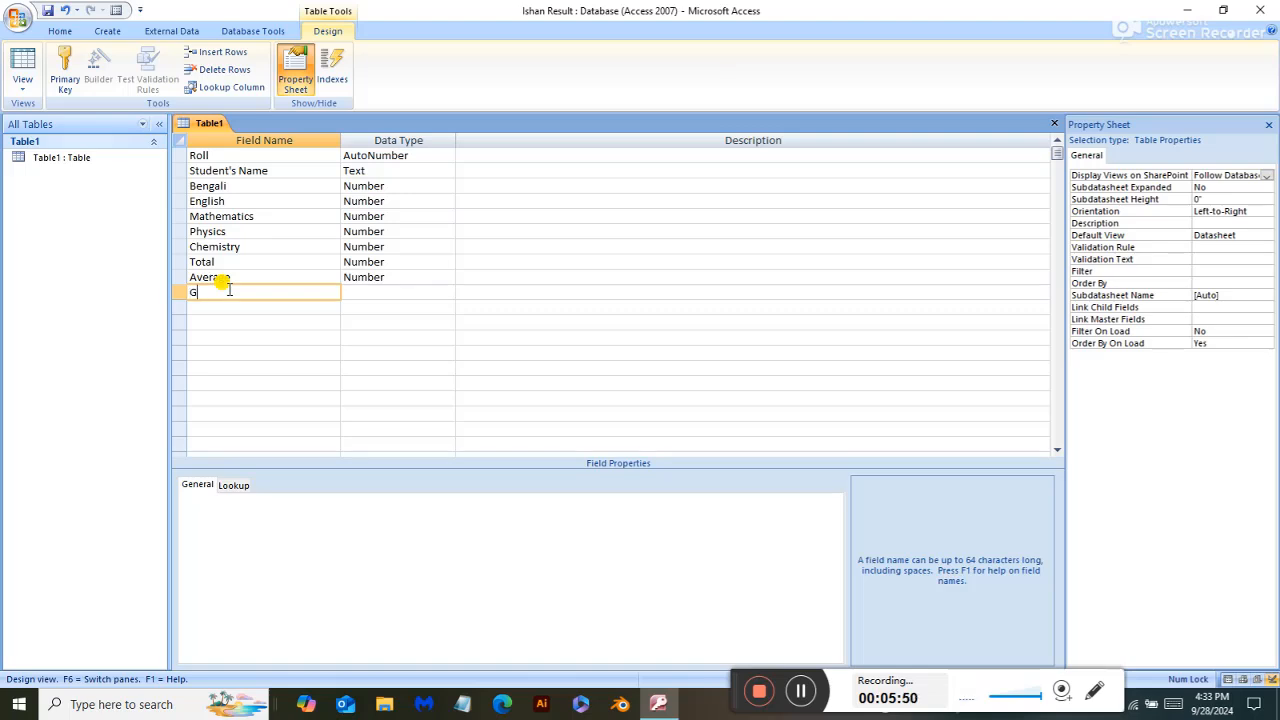
type("Grade")
left_click(353, 290)
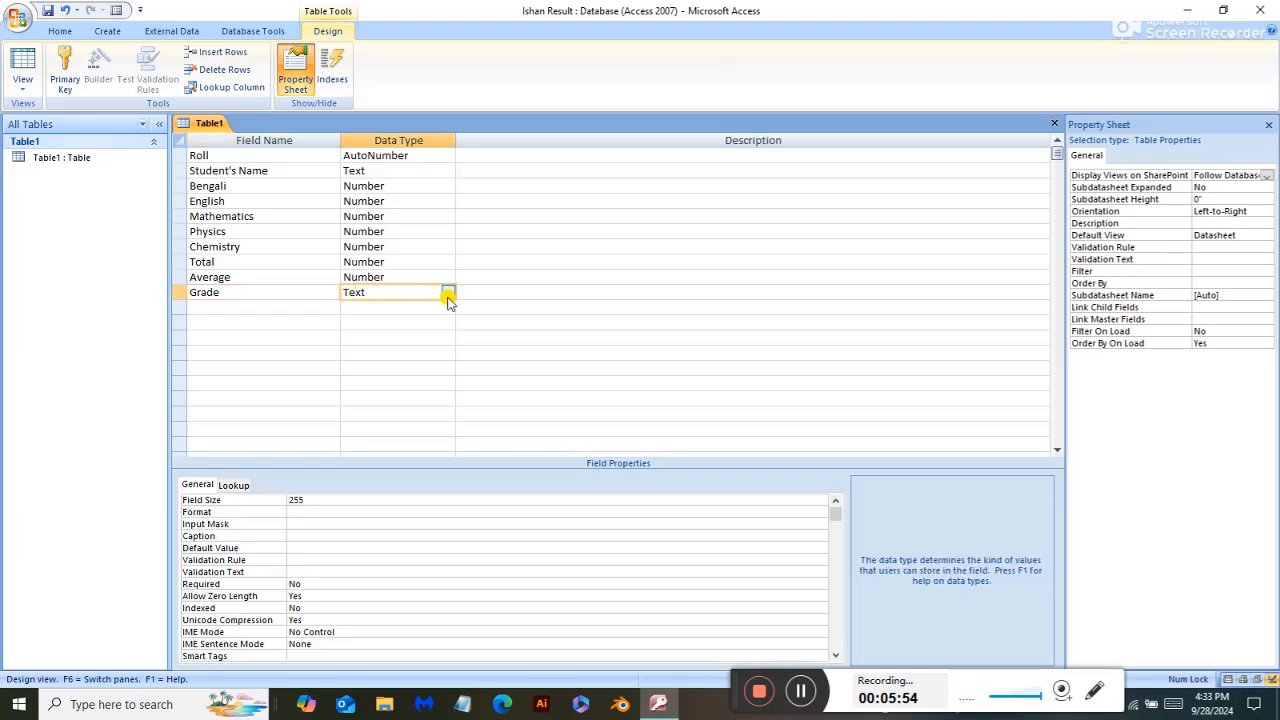
left_click(449, 293)
left_click(421, 307)
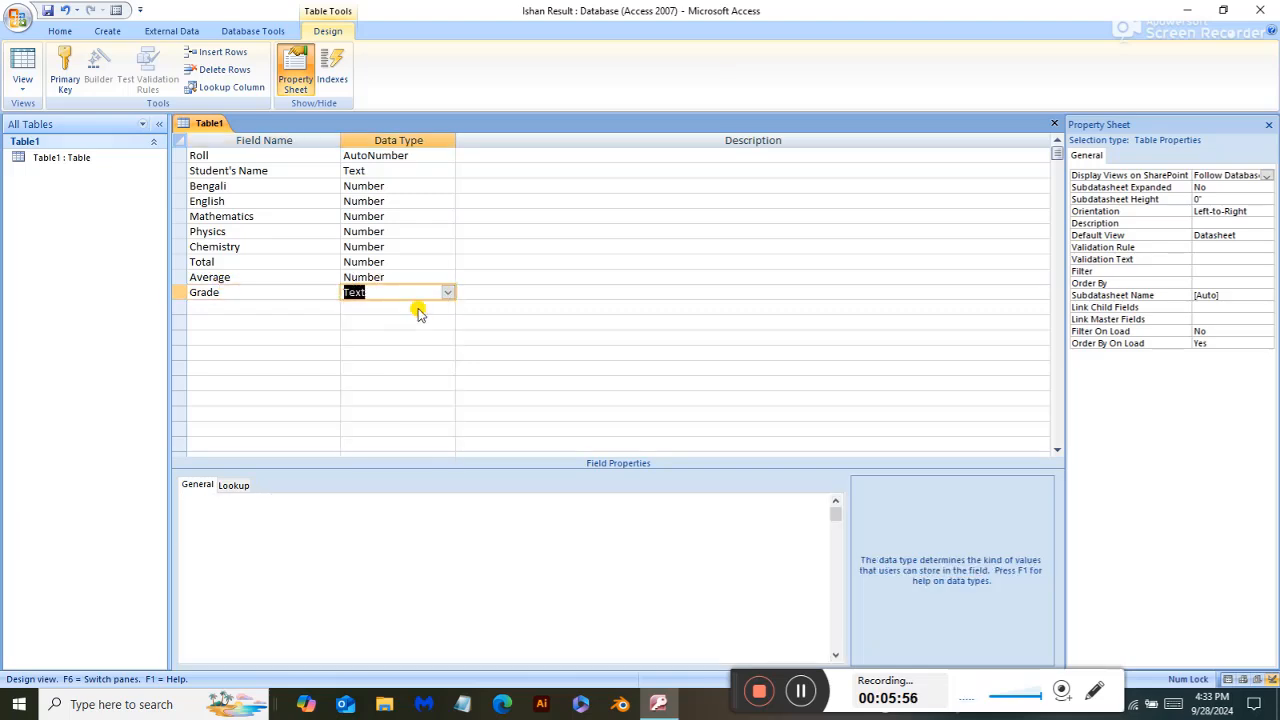
left_click(252, 307)
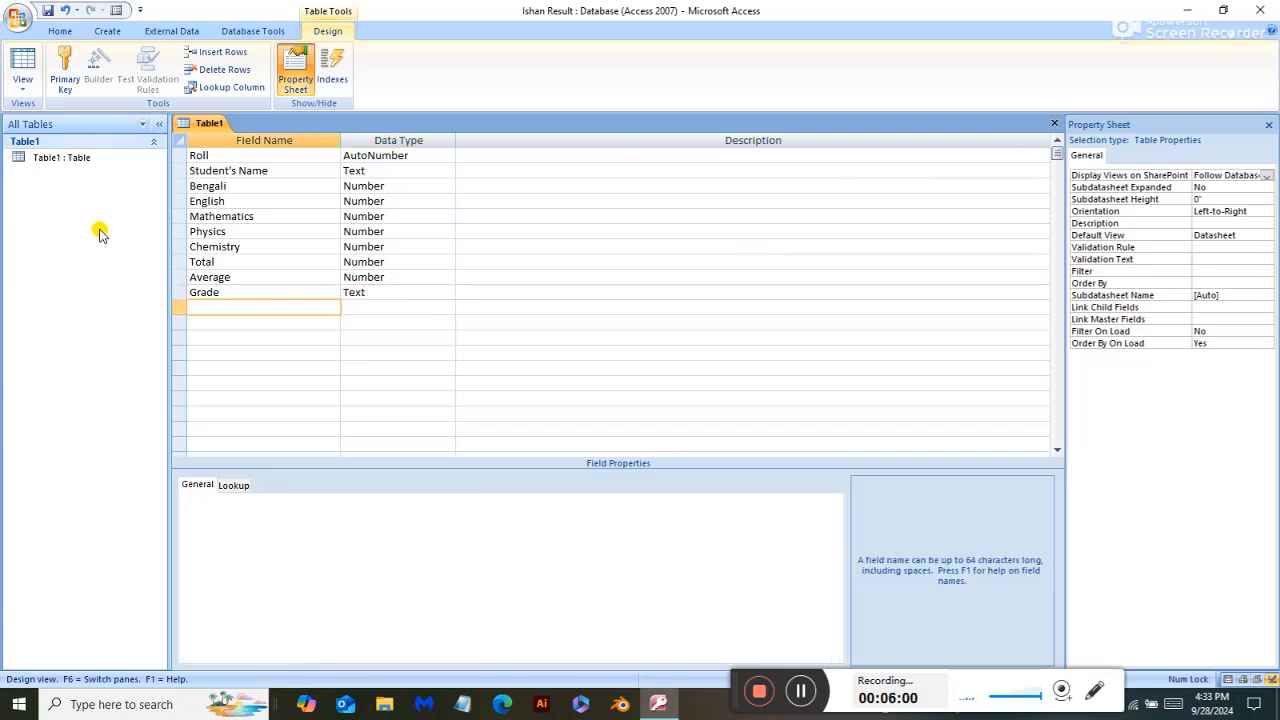
left_click(1054, 124)
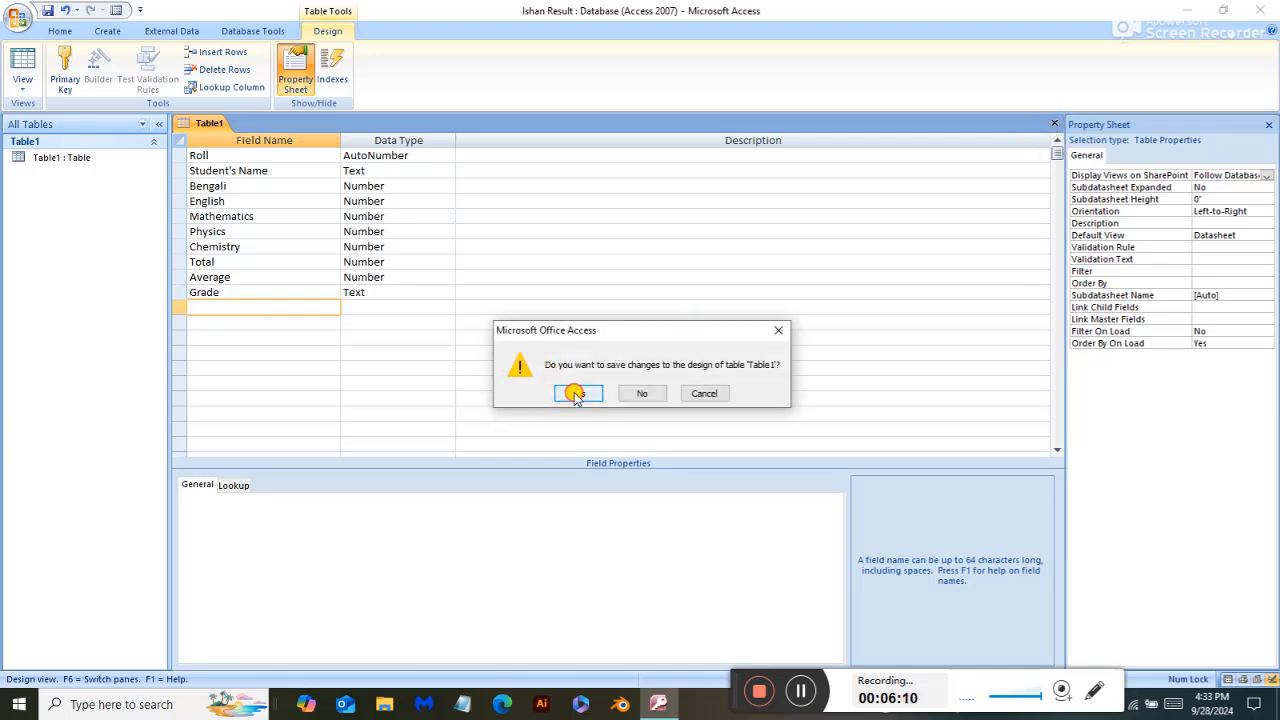
left_click(577, 394)
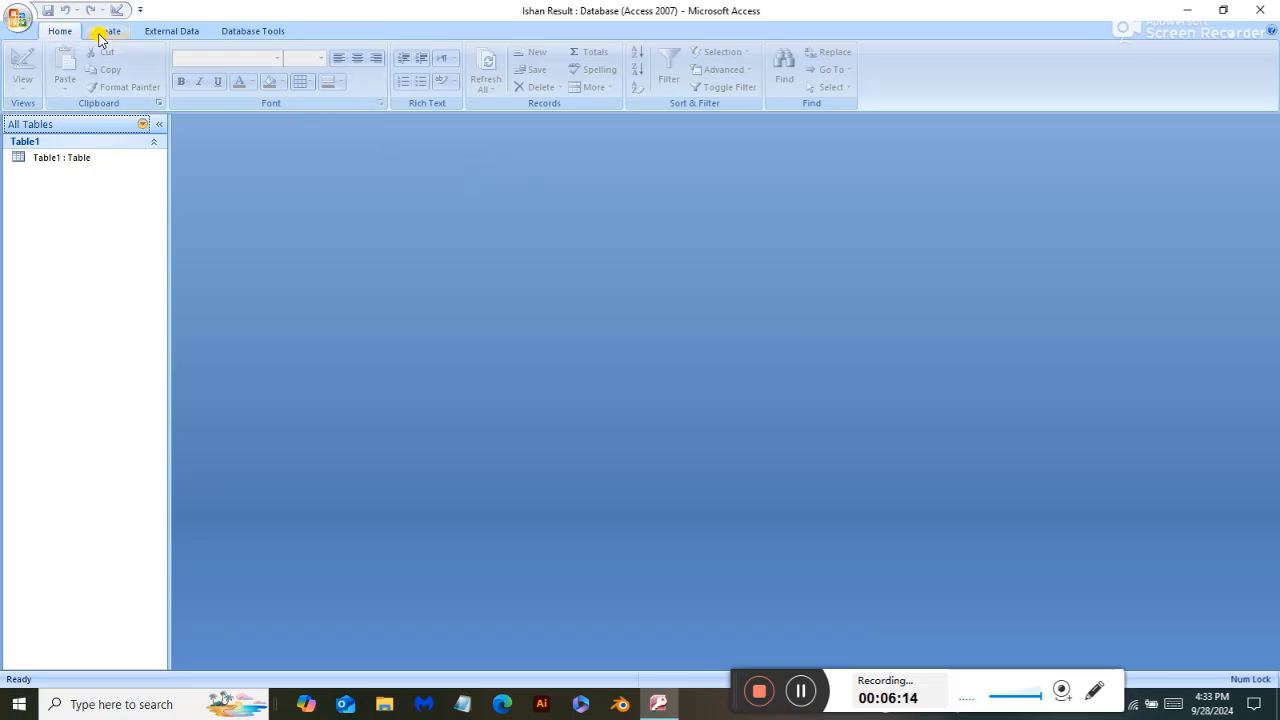
Create a new query in design view with Table1 as its source.
left_click(101, 37)
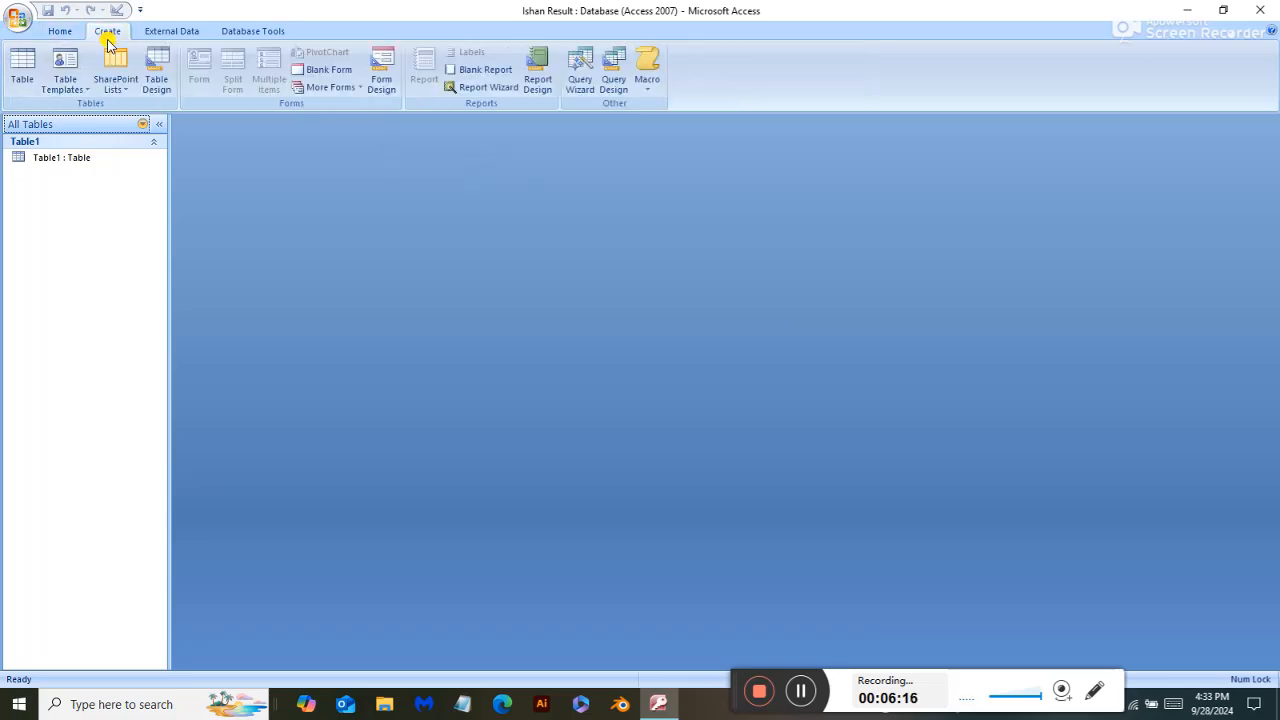
left_click(614, 80)
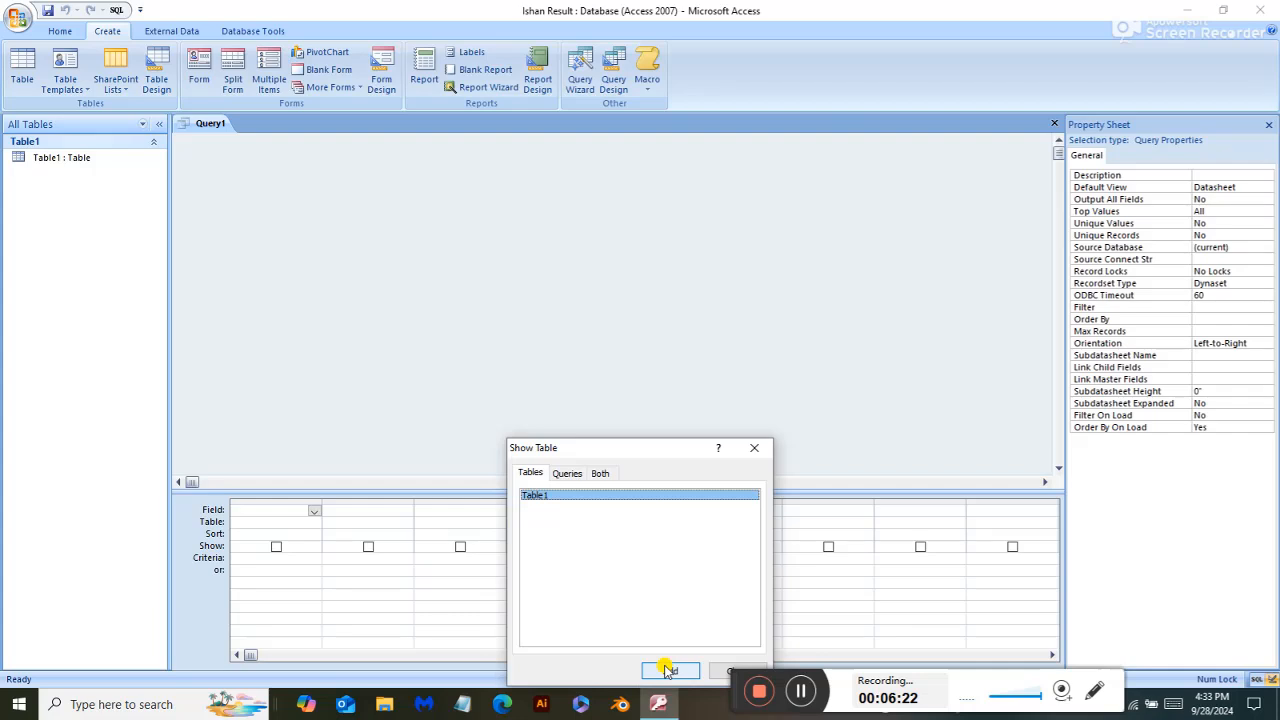
left_click(665, 672)
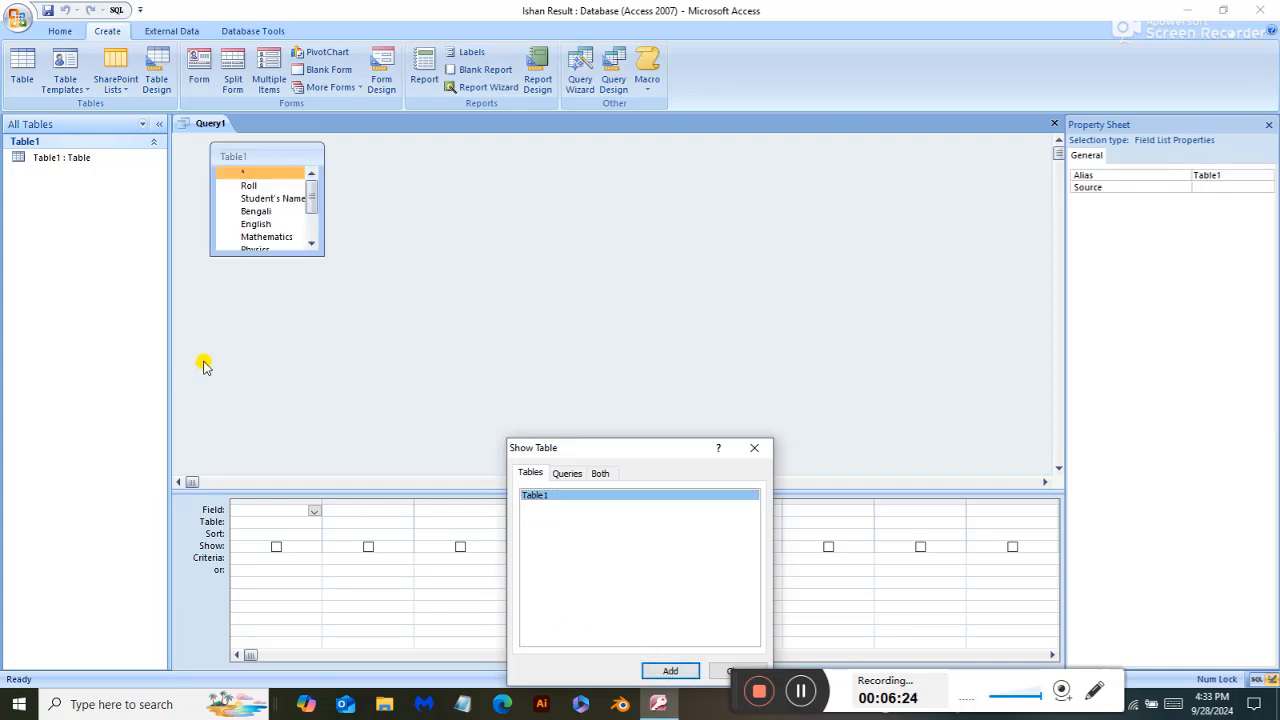
left_click(755, 453)
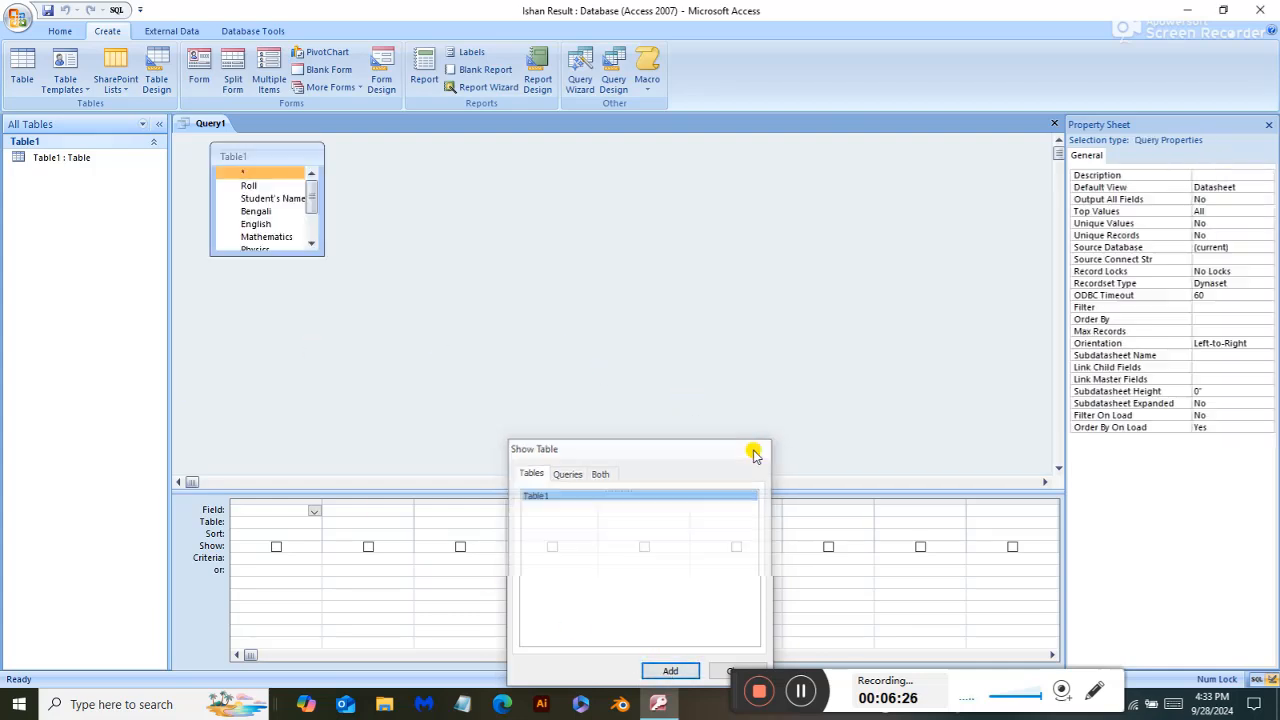
Add all Table1 fields from Roll through Grade to the query's design grid.
left_click(250, 186)
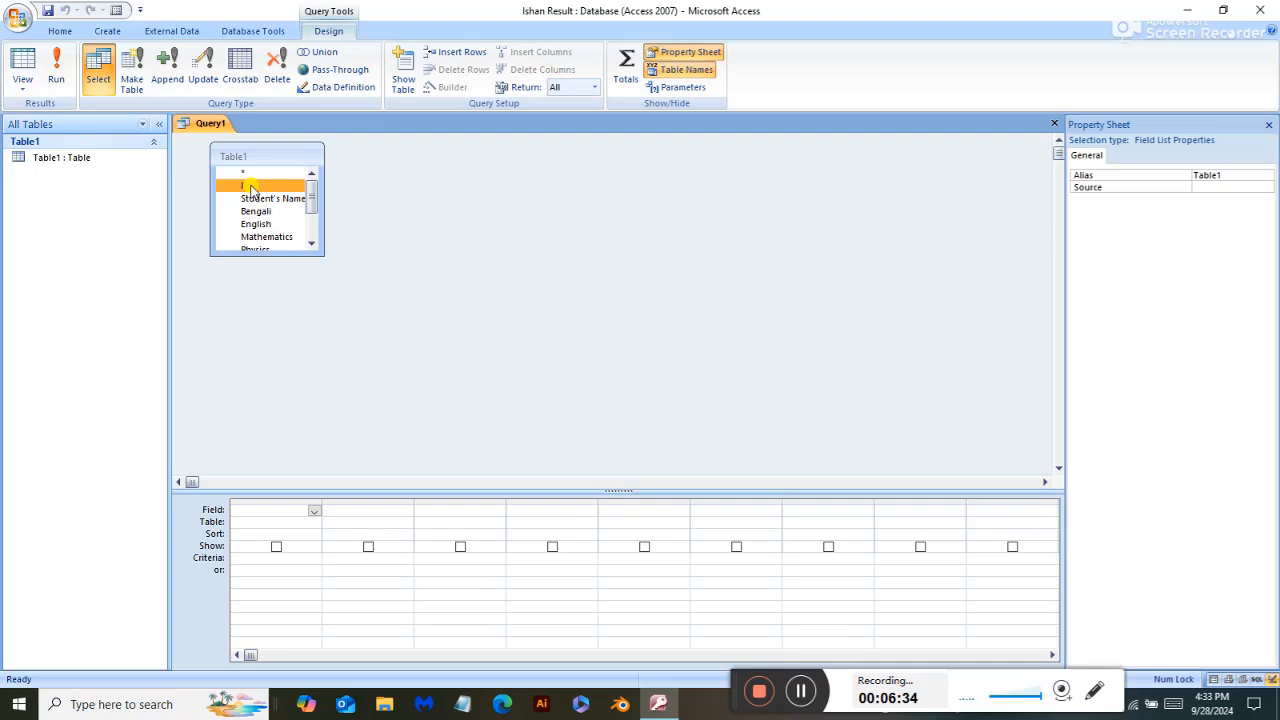
key("shift+Down")
key("shift+Down")
key("shift+Down")
key("shift+Down")
key("shift+Down")
key("shift+Down")
key("shift+Down")
key("shift+Down")
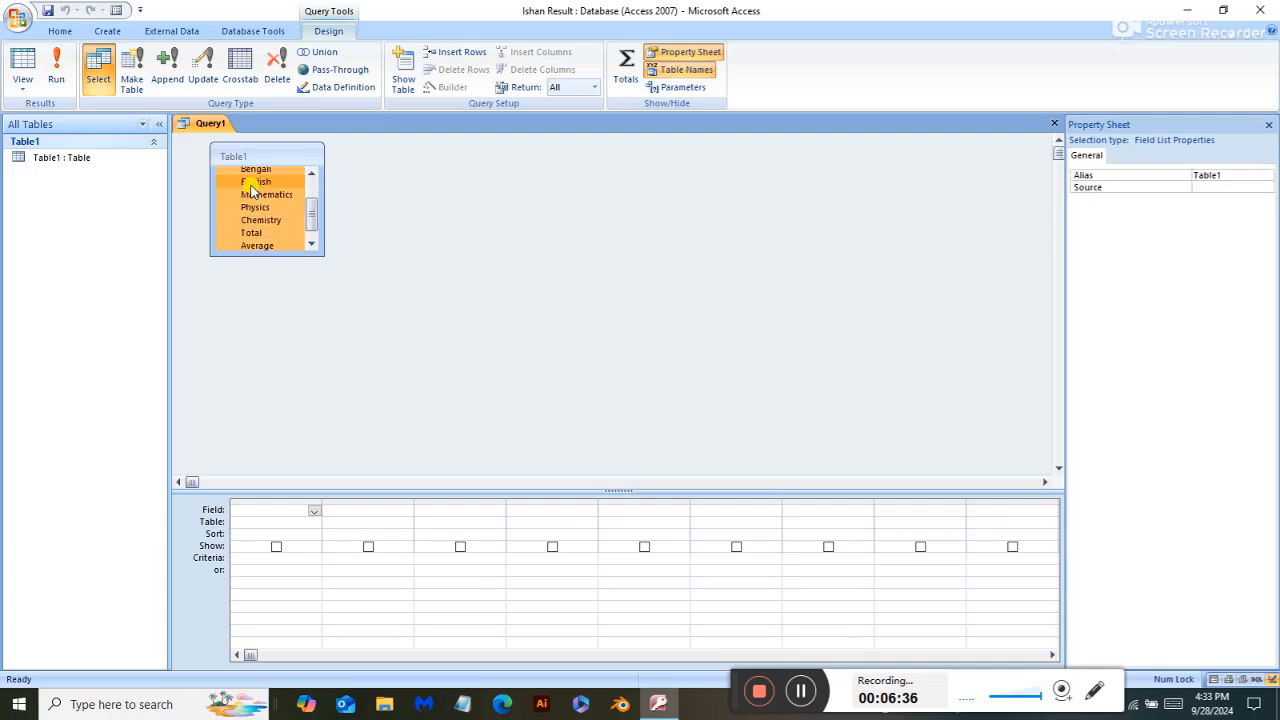
key("shift+Down")
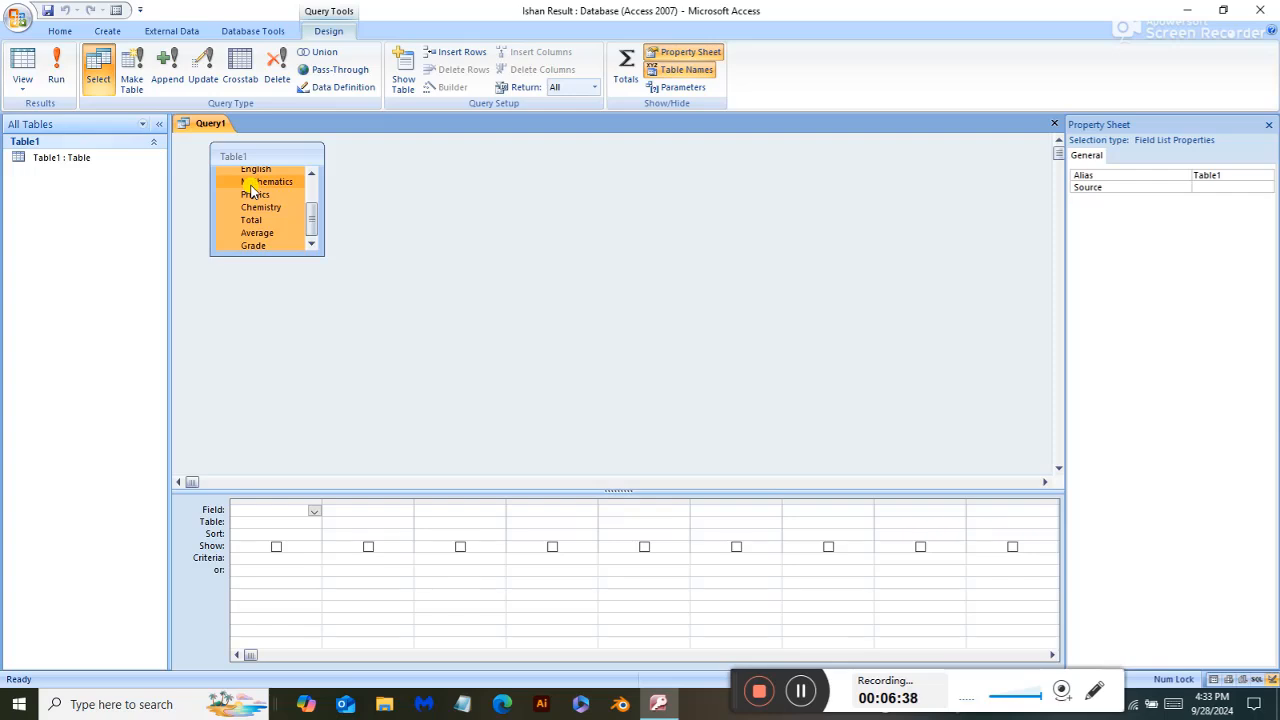
left_click_drag(250, 170, 238, 508)
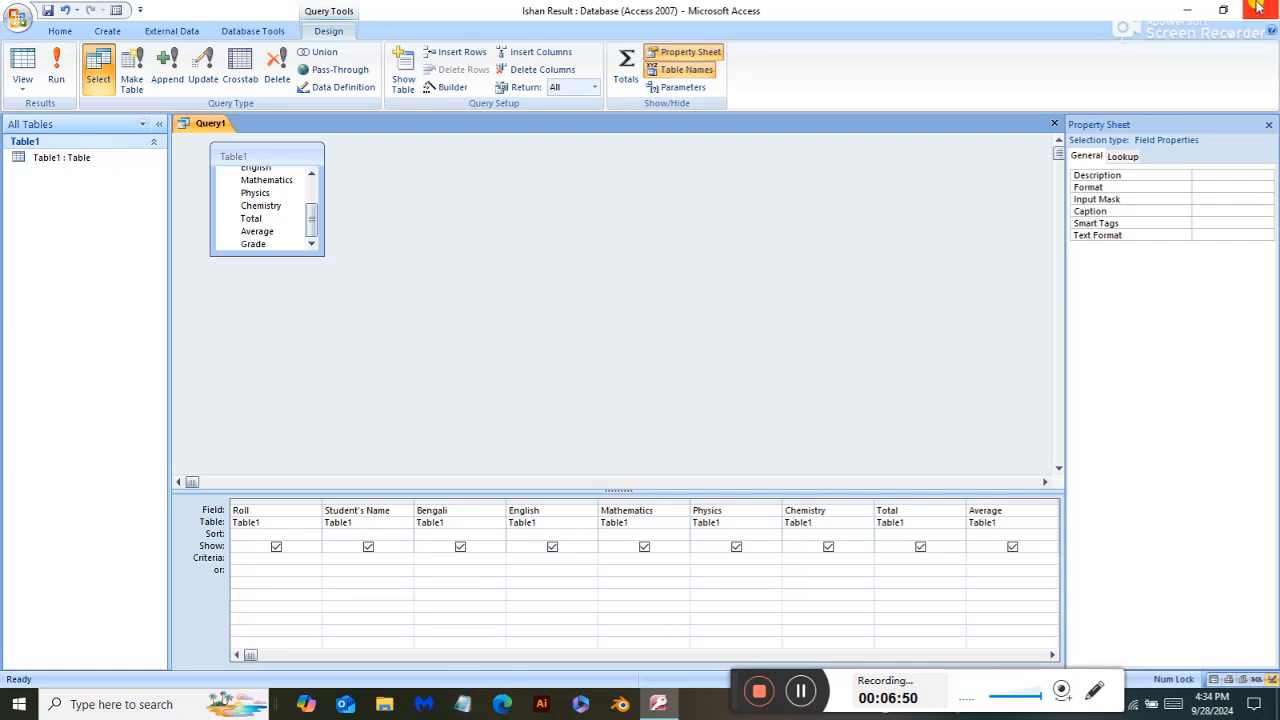
Switch to the formula file in Notepad and copy the line Total:[Bengali]+[English]+[Mathematics]+[Physics]+[Chemistry].
left_click(1182, 10)
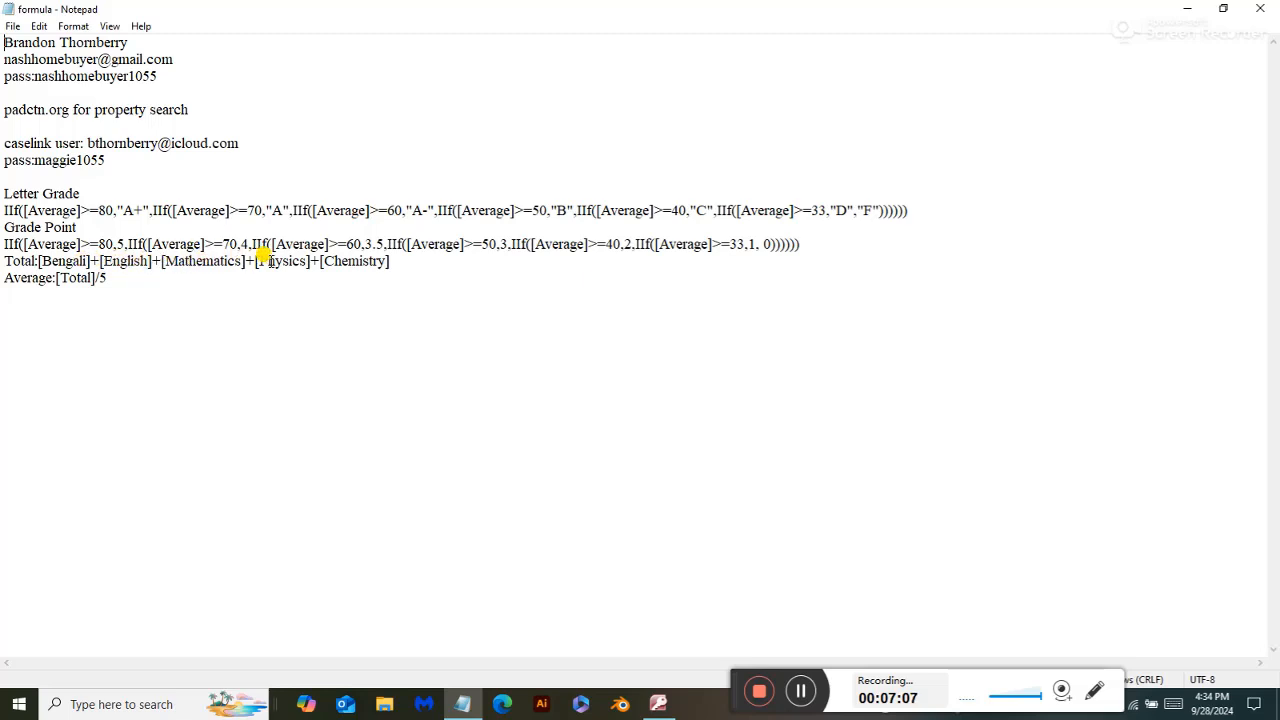
left_click_drag(410, 267, 3, 262)
key("ctrl+c")
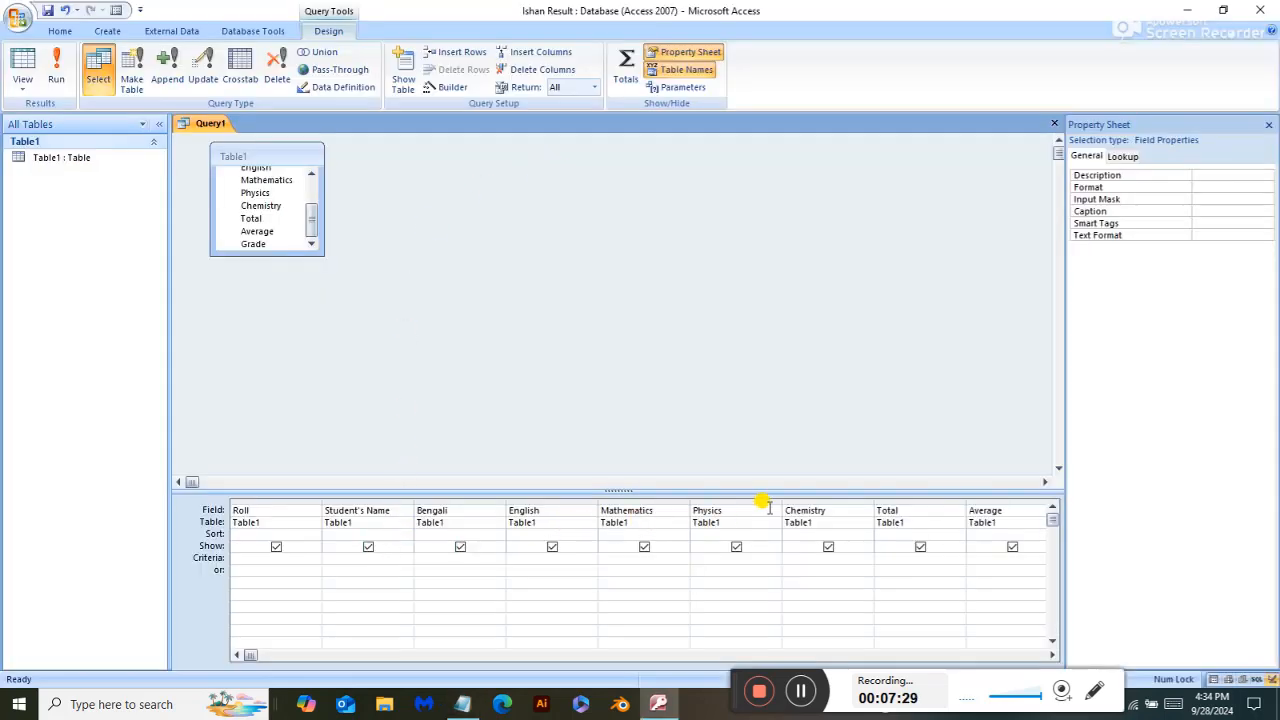
Back in the Access query, replace the Total column's field in the Zoom box with the copied Total:[Bengali]+[English]+[Mathematics]+[Physics]+[Chemistry] expression.
left_click(919, 510)
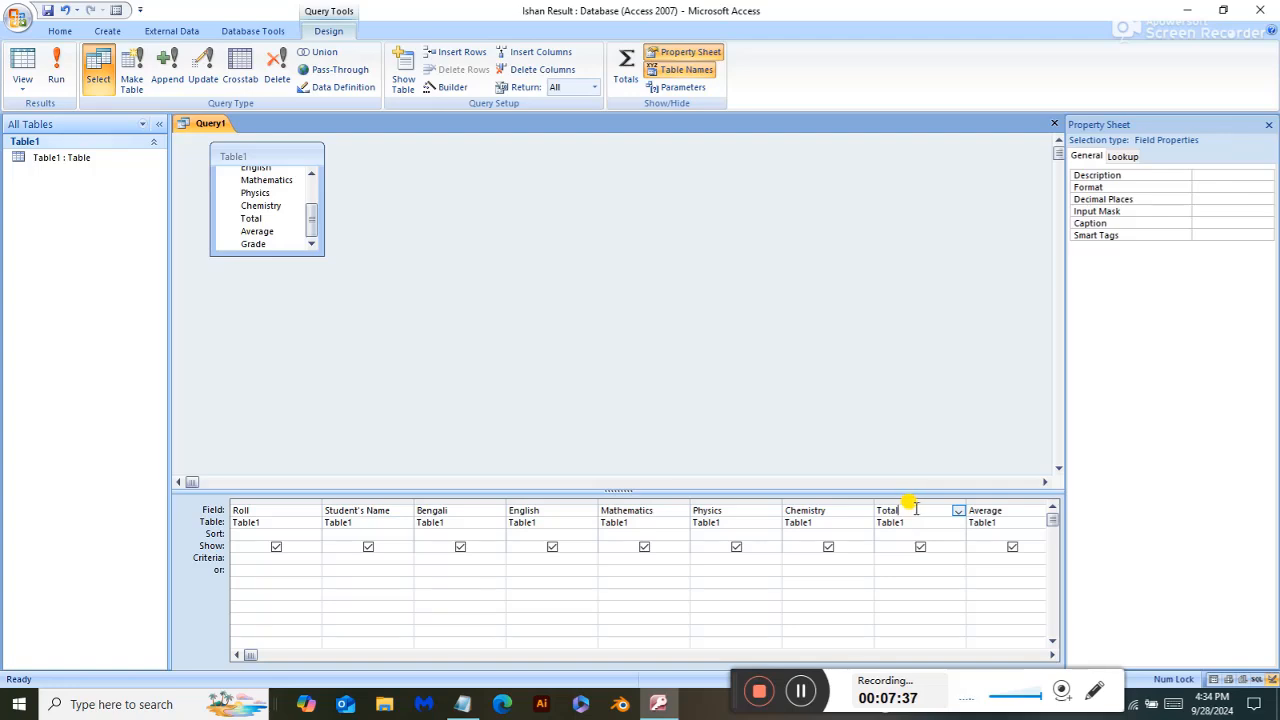
right_click(915, 509)
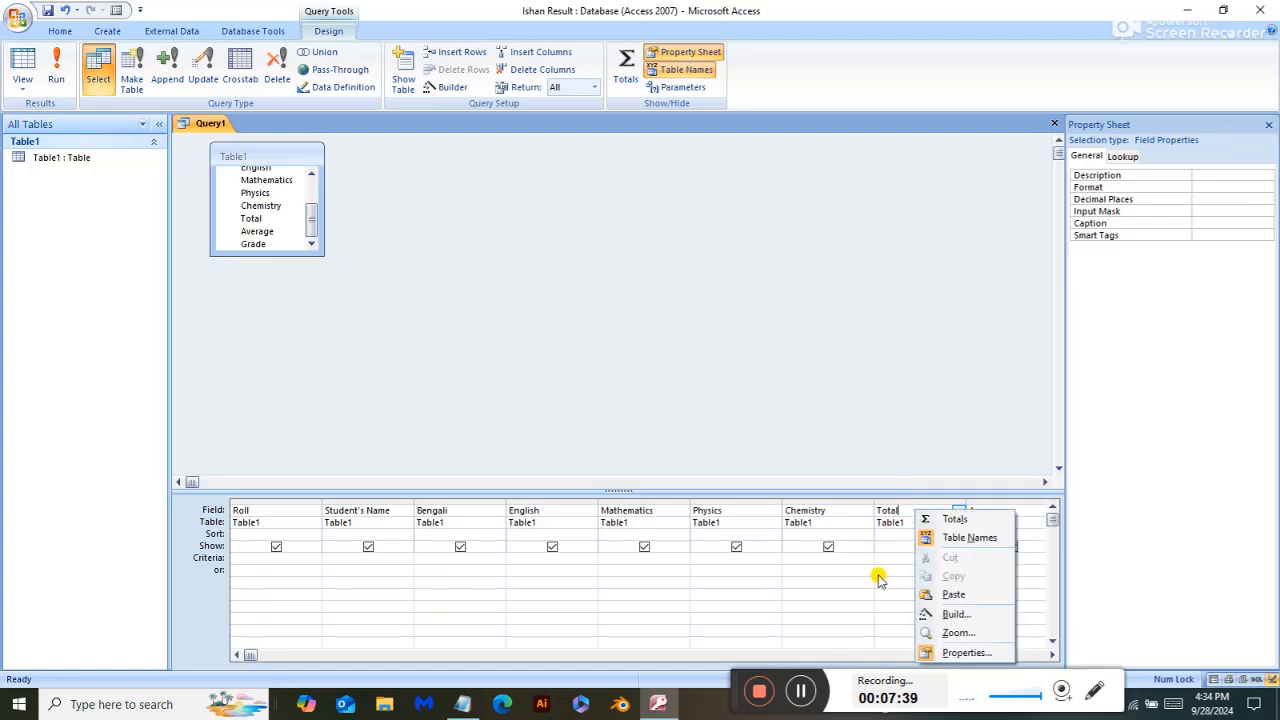
left_click(953, 634)
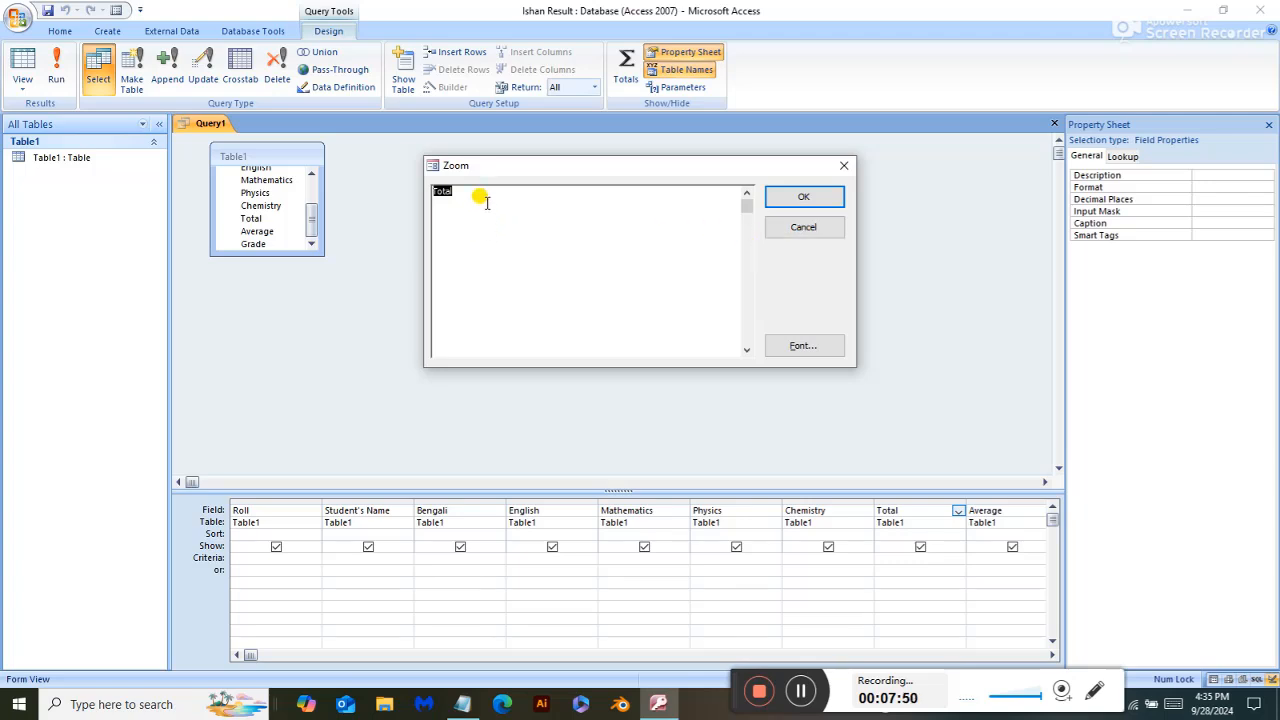
key("ctrl+v")
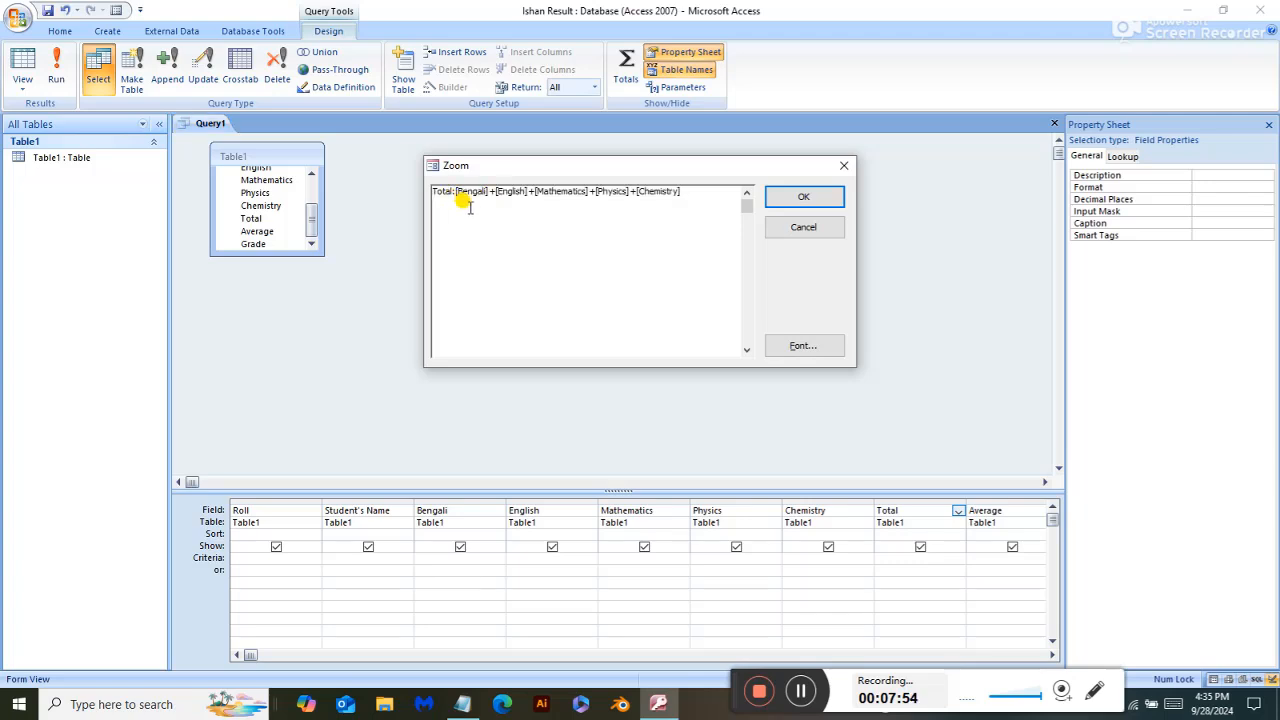
Set the Zoom box's font size to 14 and accept the Total expression.
left_click(796, 345)
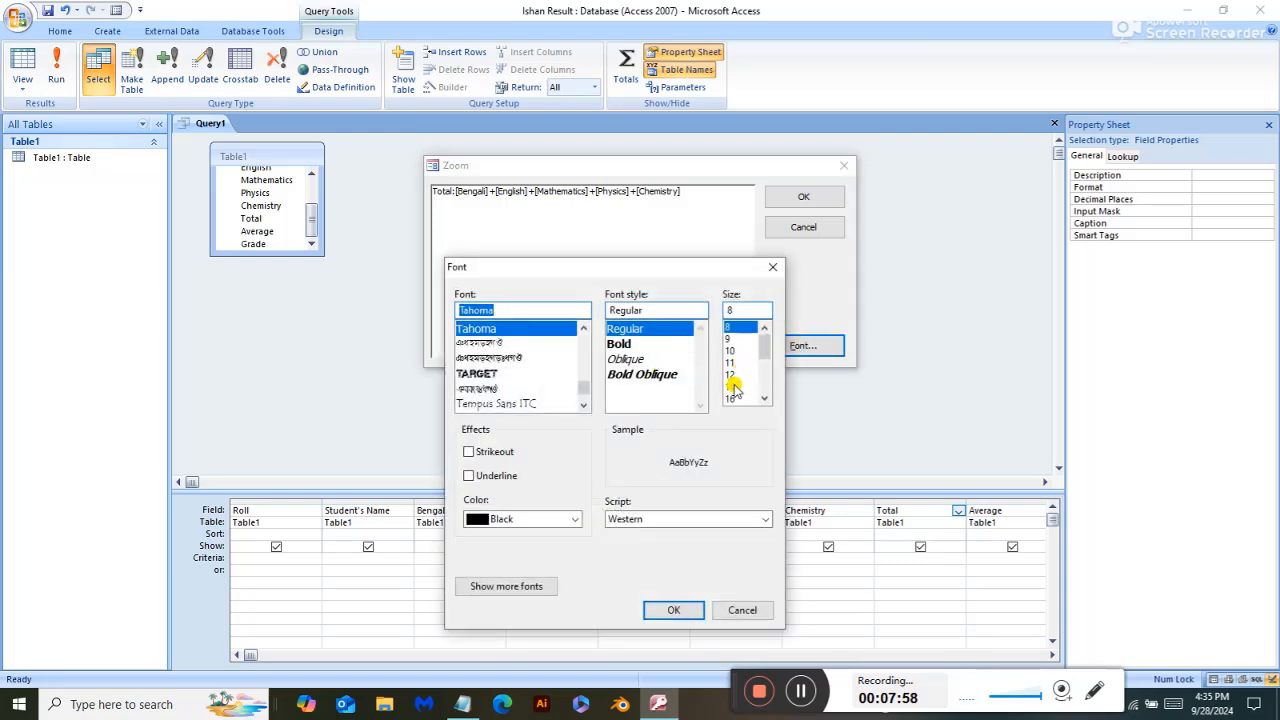
left_click(734, 387)
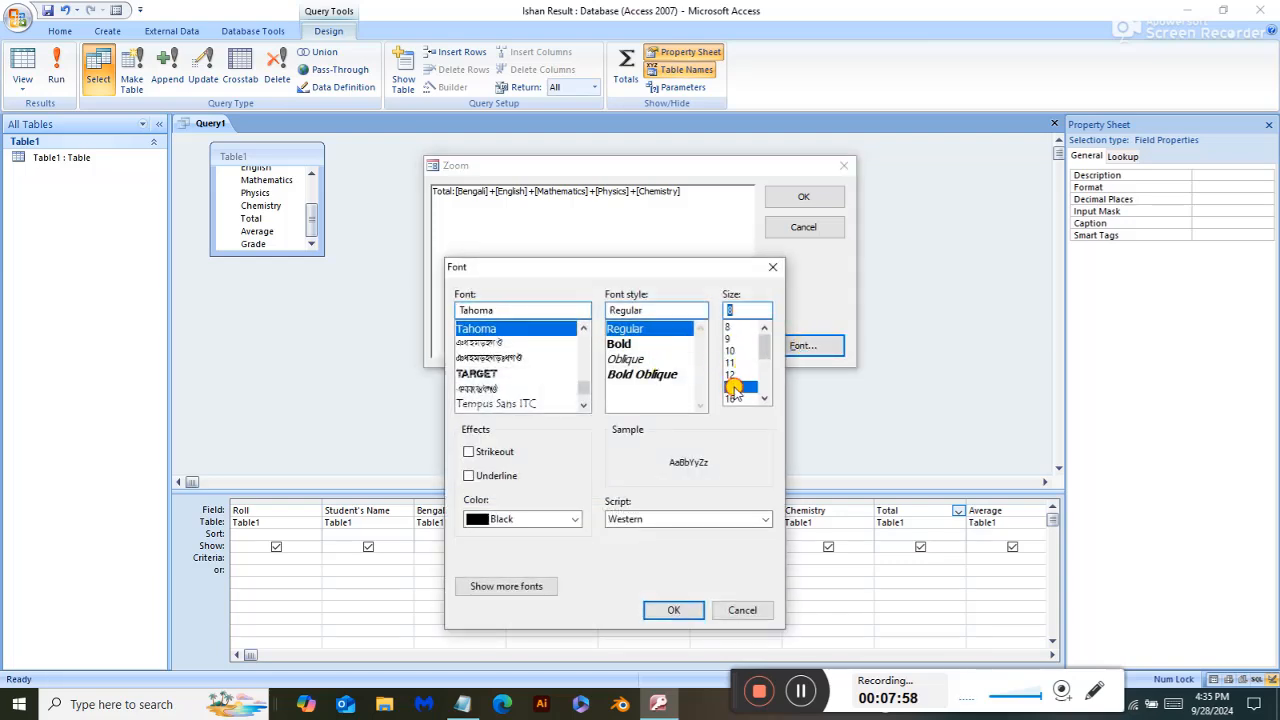
left_click(673, 610)
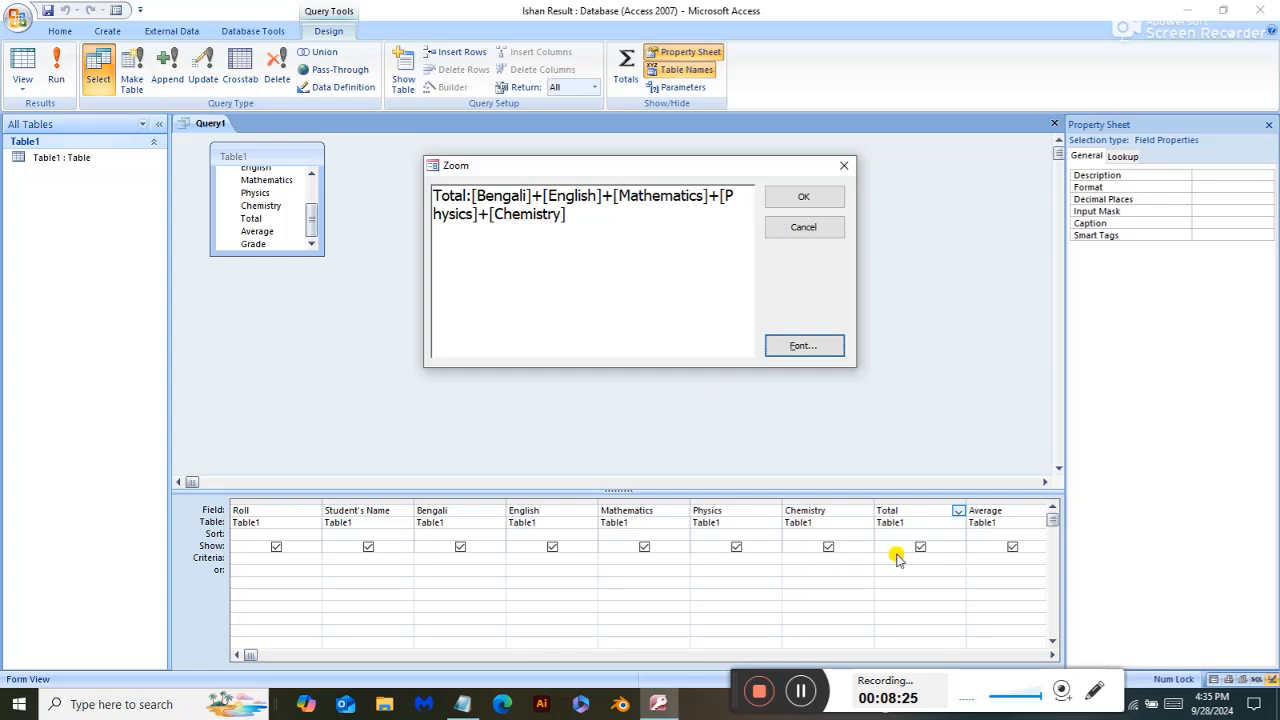
left_click(800, 201)
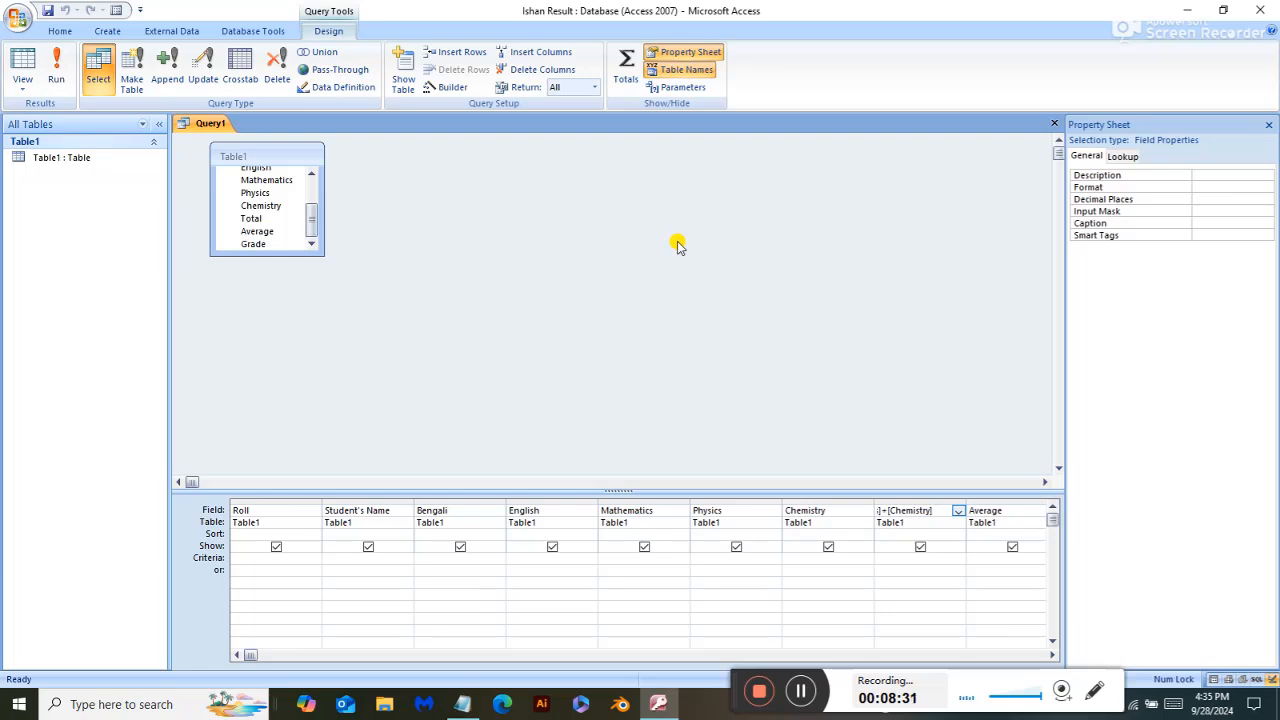
Open the Average column's field name in the Zoom box of the query's design grid.
left_click(1033, 510)
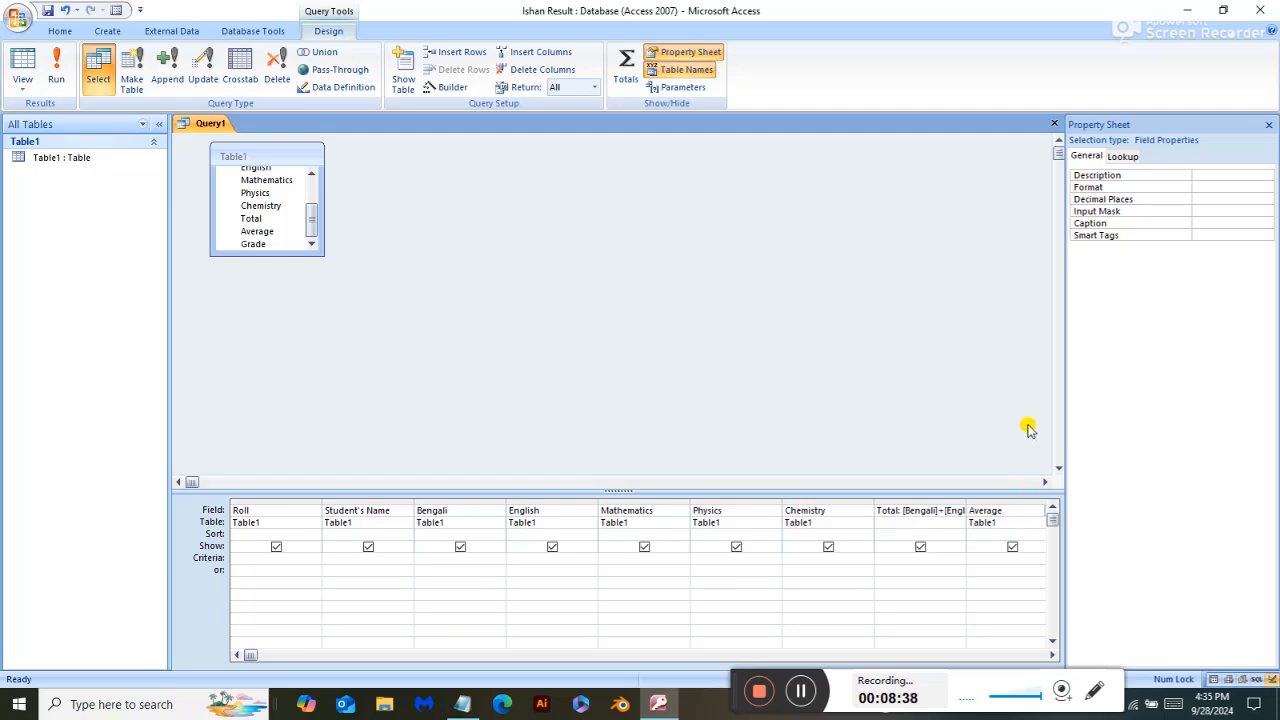
left_click(1005, 501)
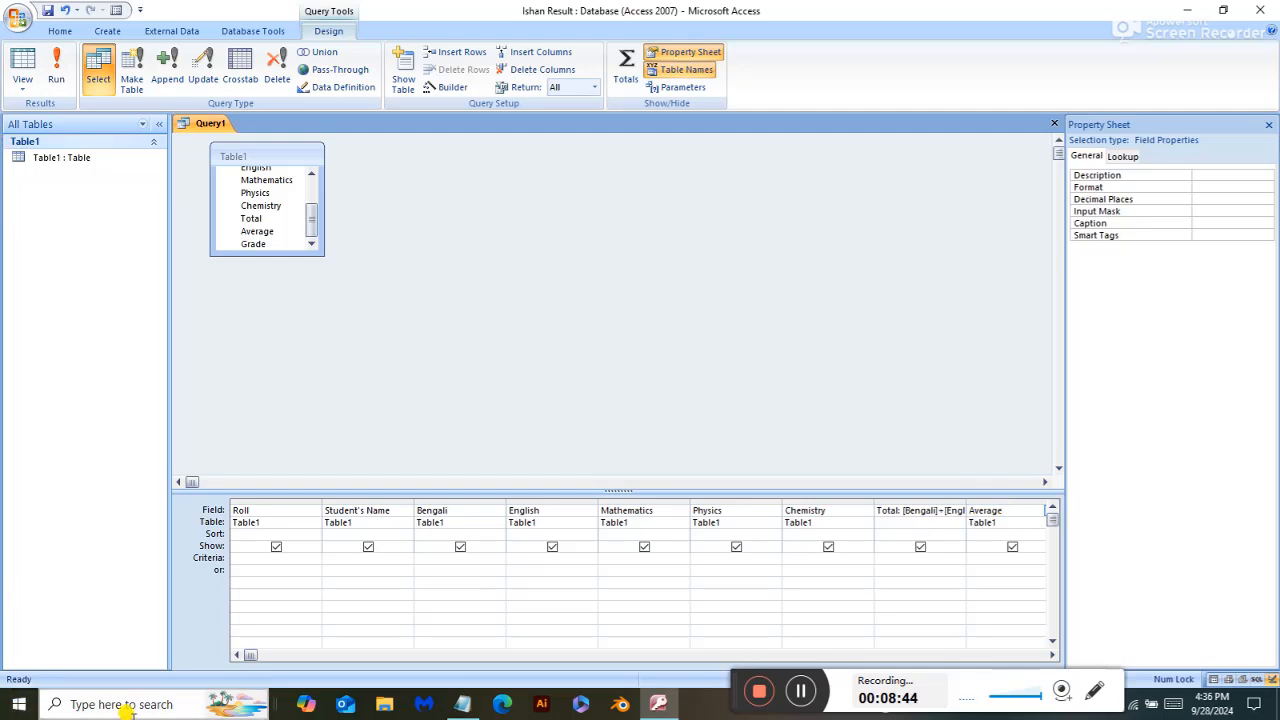
right_click(1012, 515)
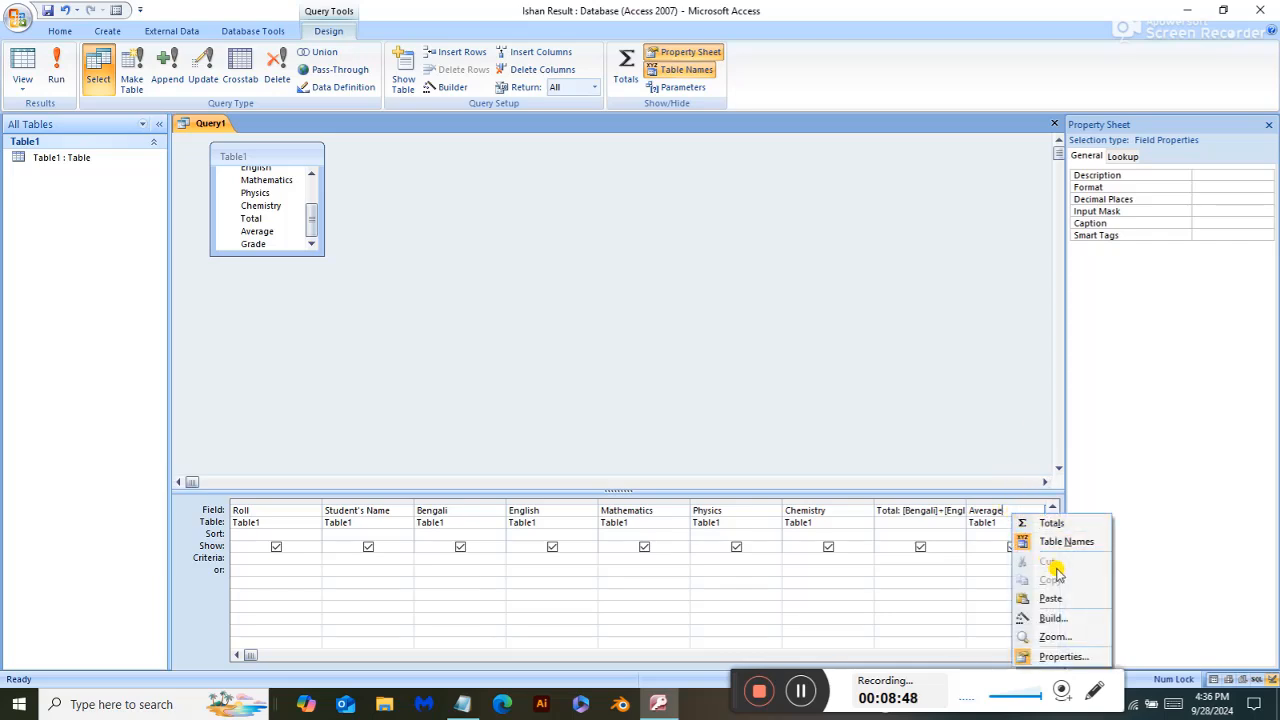
left_click(1053, 636)
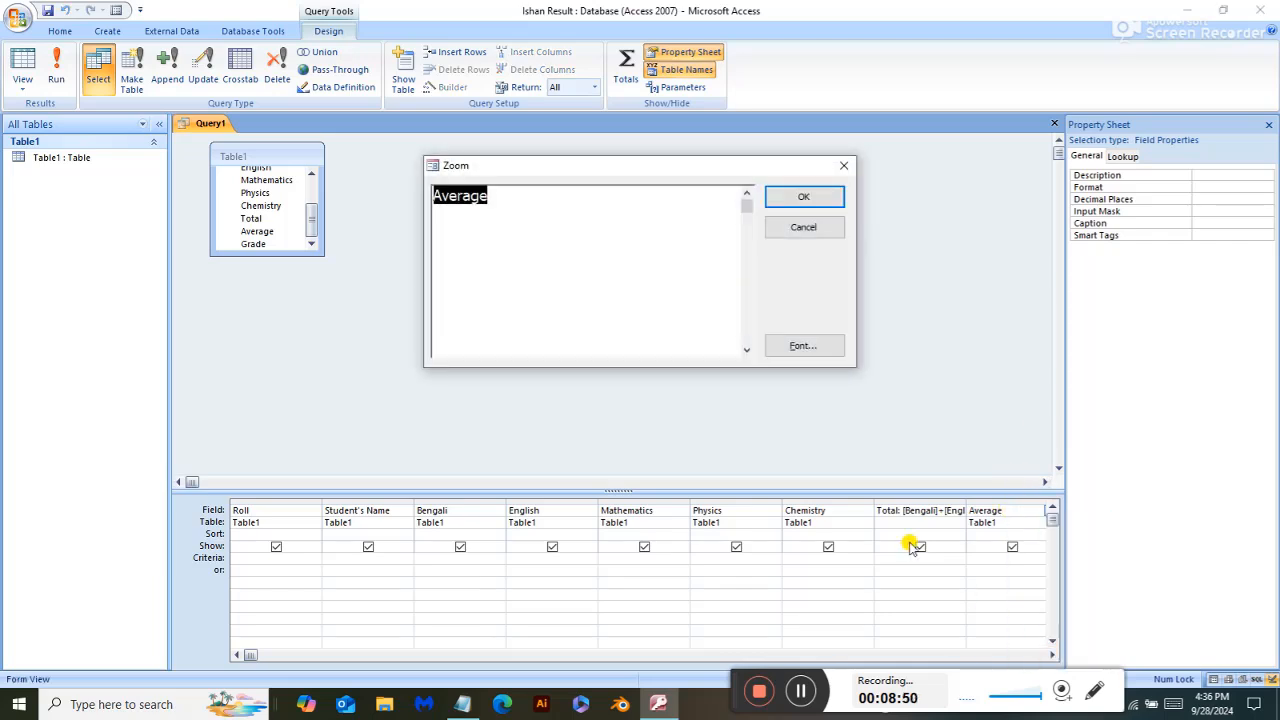
Switch to the formula file in Notepad and copy the line Average:[Total]/5.
left_click(461, 704)
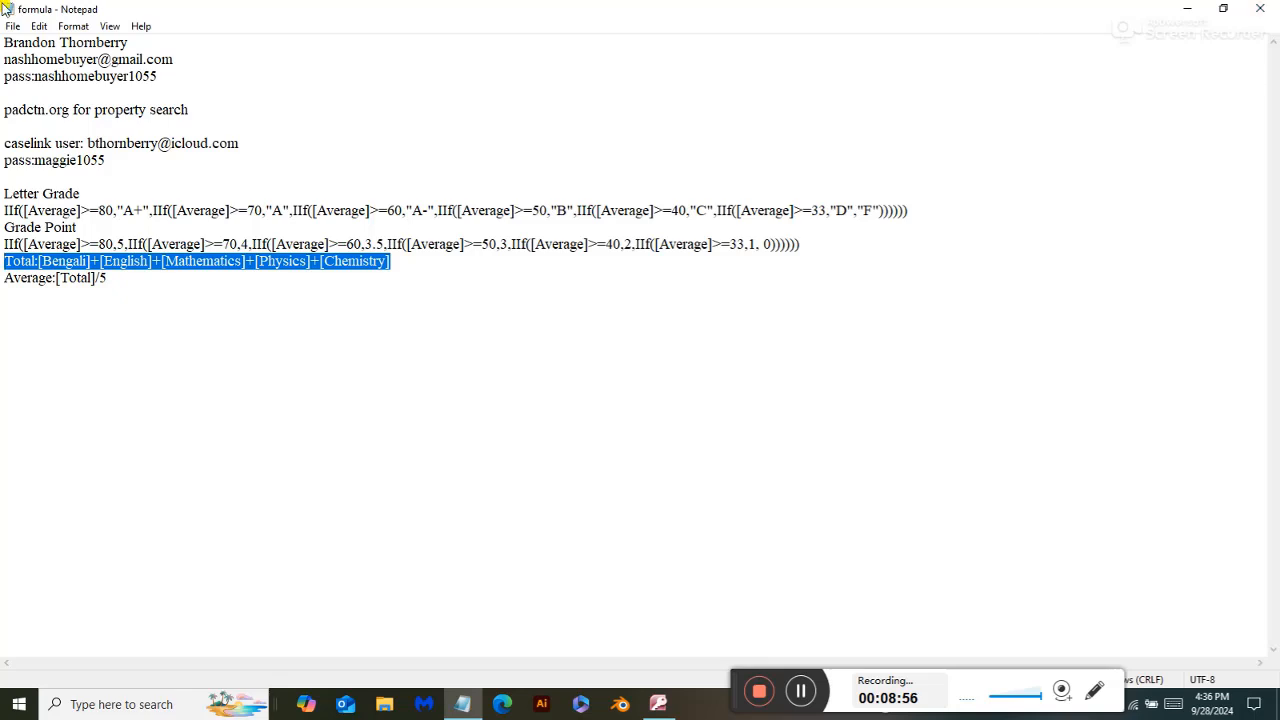
left_click(139, 279)
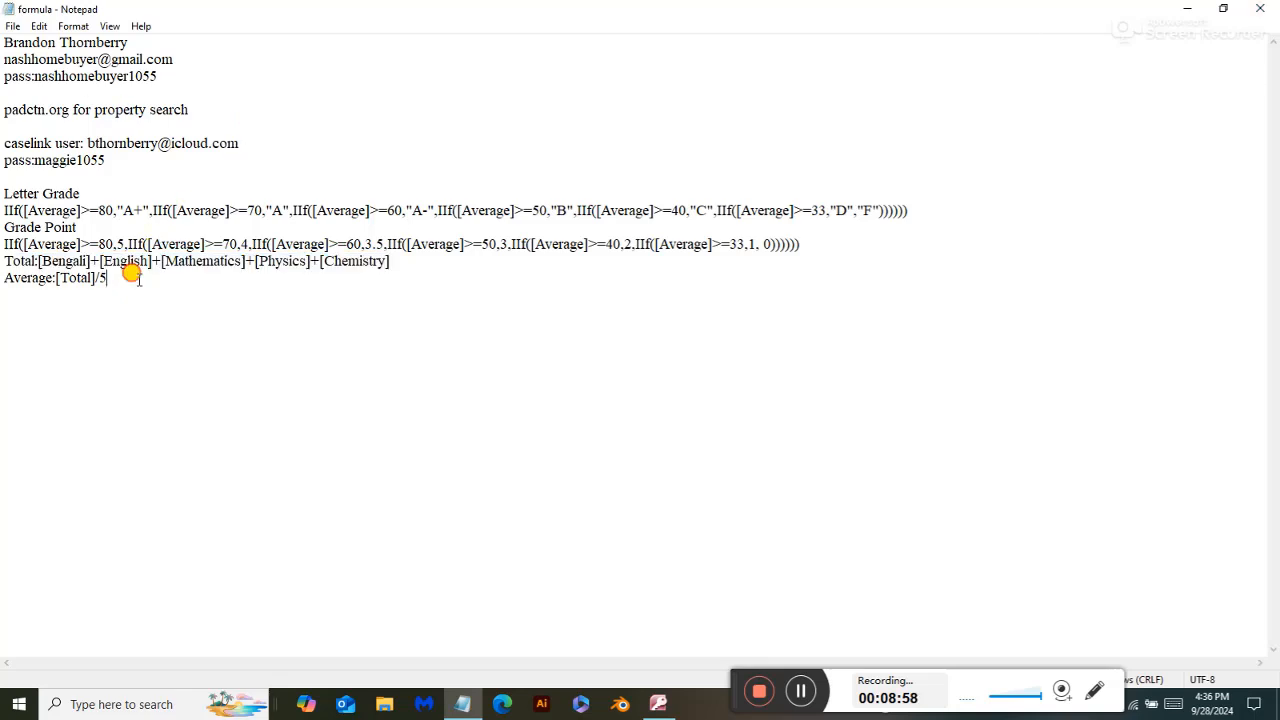
left_click_drag(139, 279, 3, 278)
key("ctrl+c")
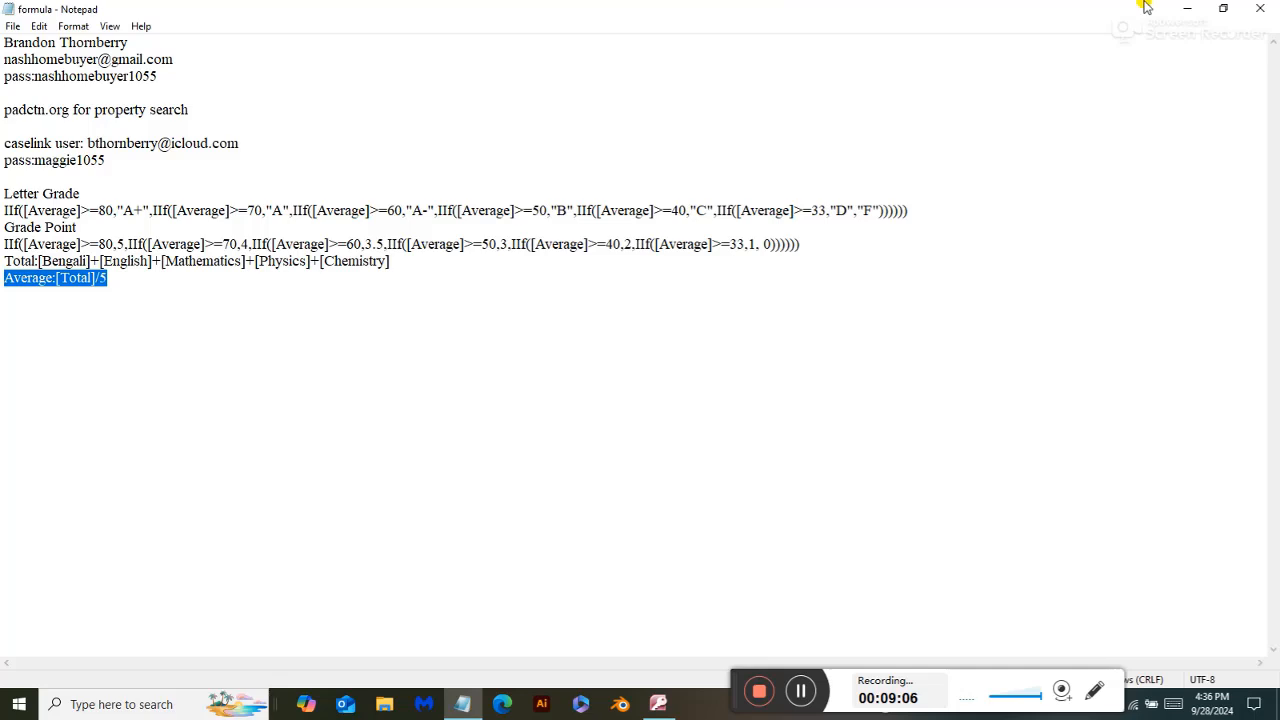
Back in the Access query, replace the Average column's field in the Zoom box with the copied Average:[Total]/5 and accept it.
left_click(1182, 8)
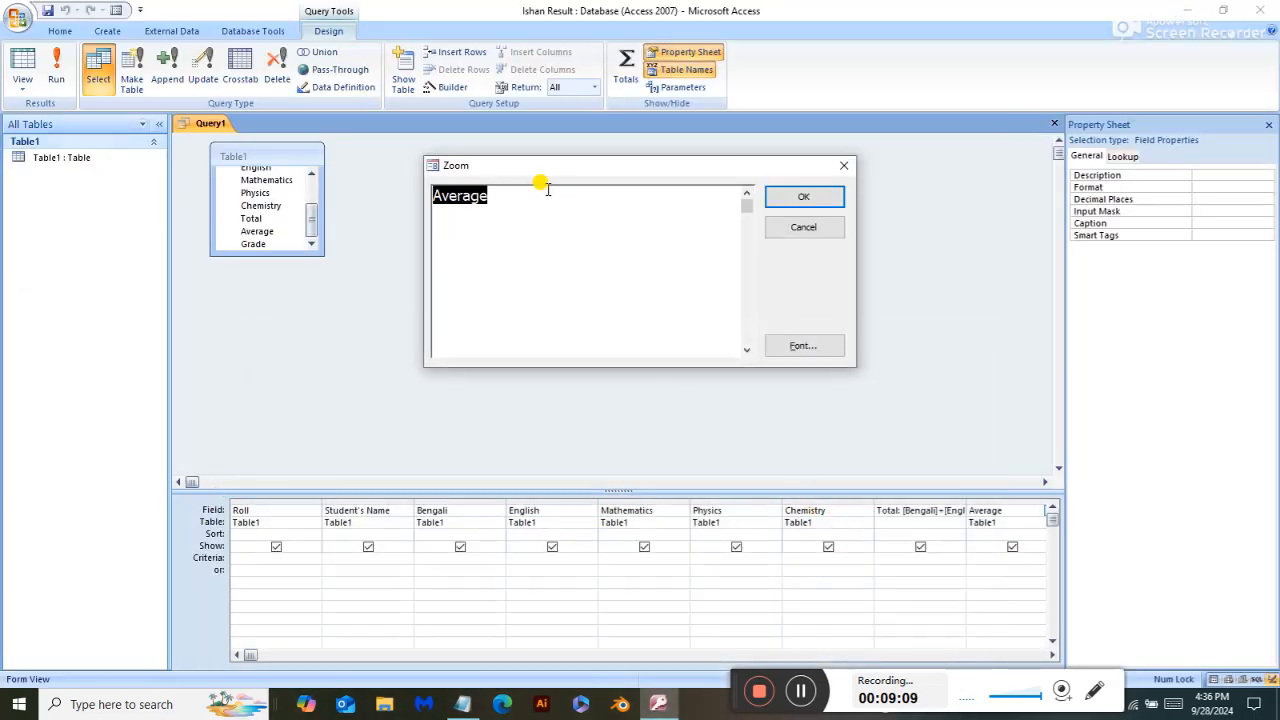
key("ctrl+v")
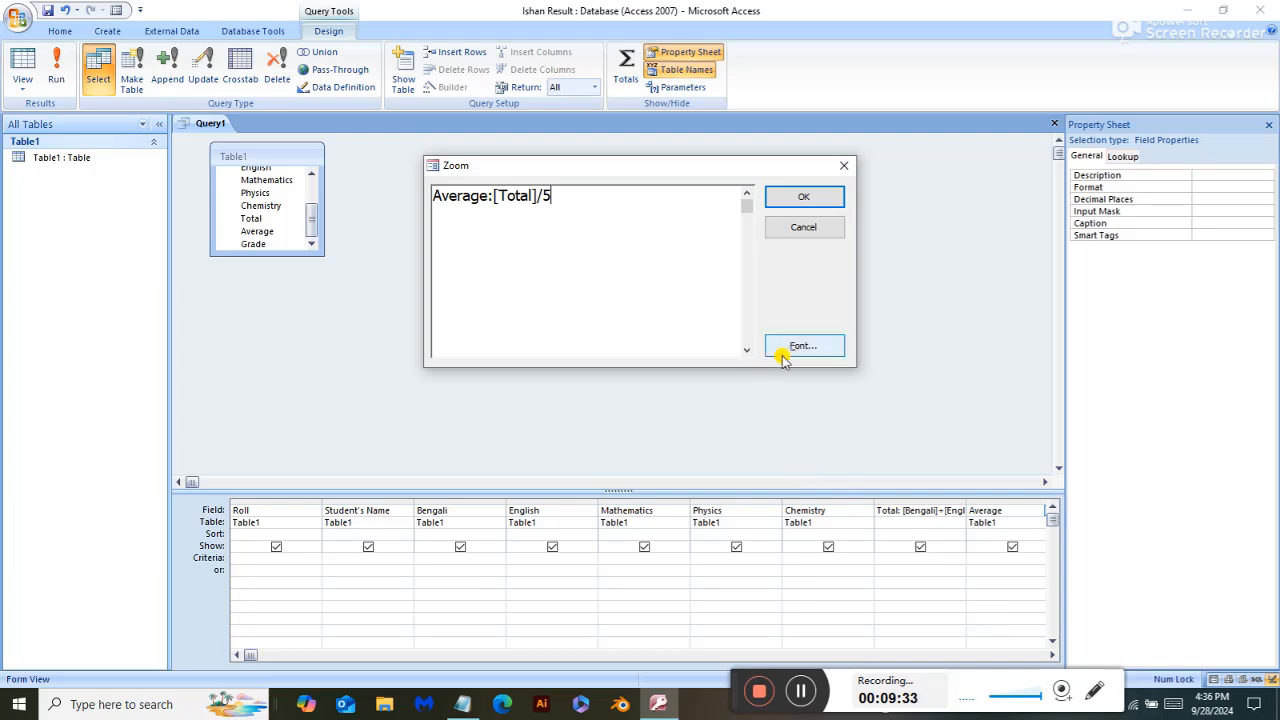
left_click(818, 197)
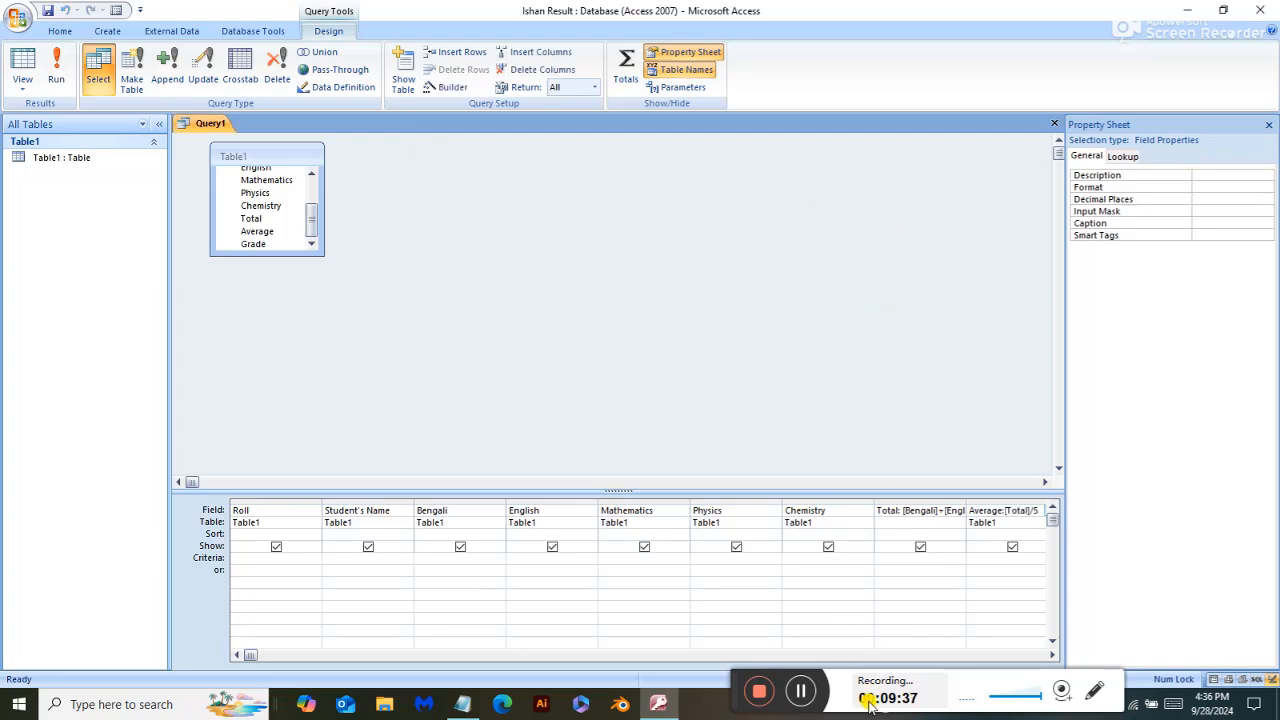
Open the Grade column's field name in the Zoom box of the query's design grid.
left_click(1052, 655)
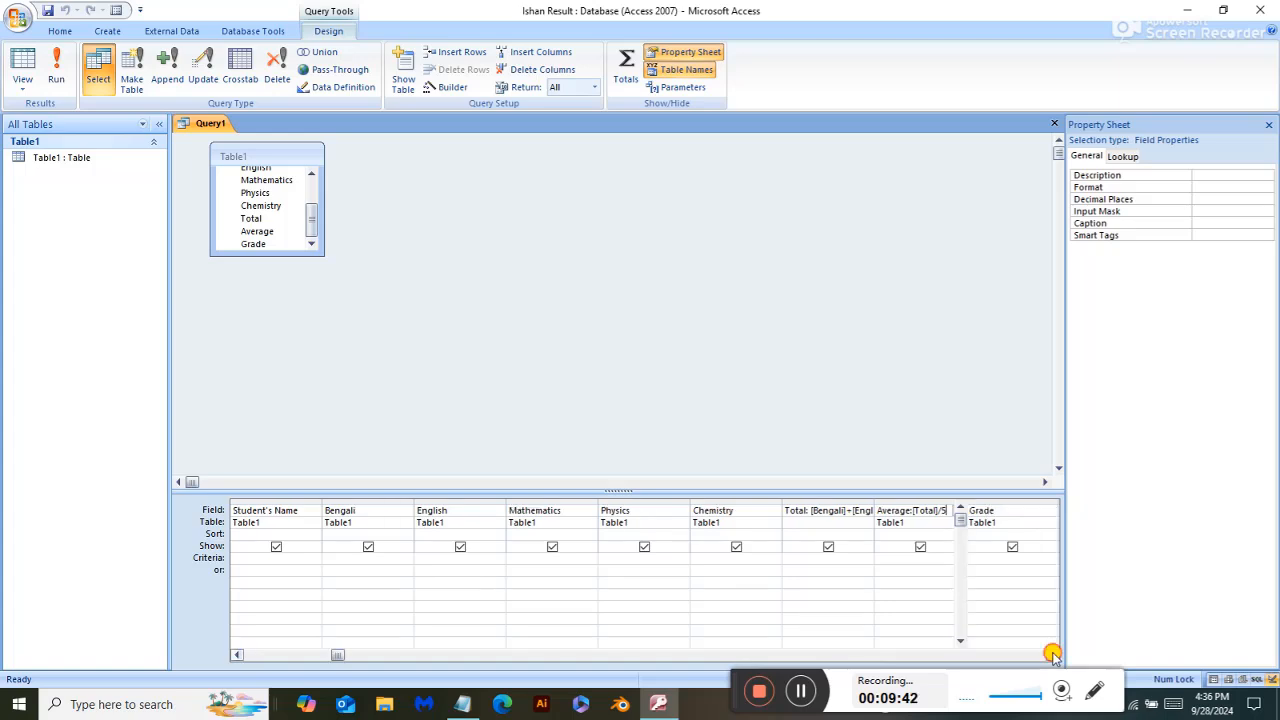
left_click(1012, 510)
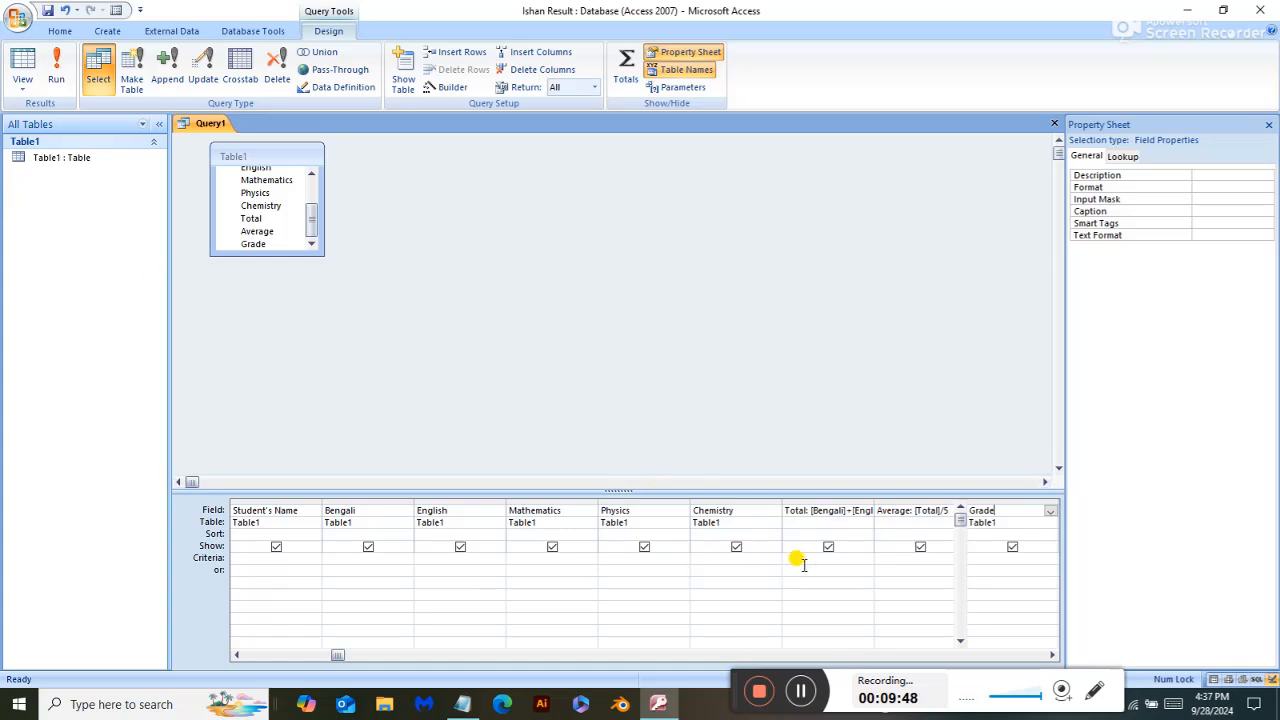
right_click(1008, 512)
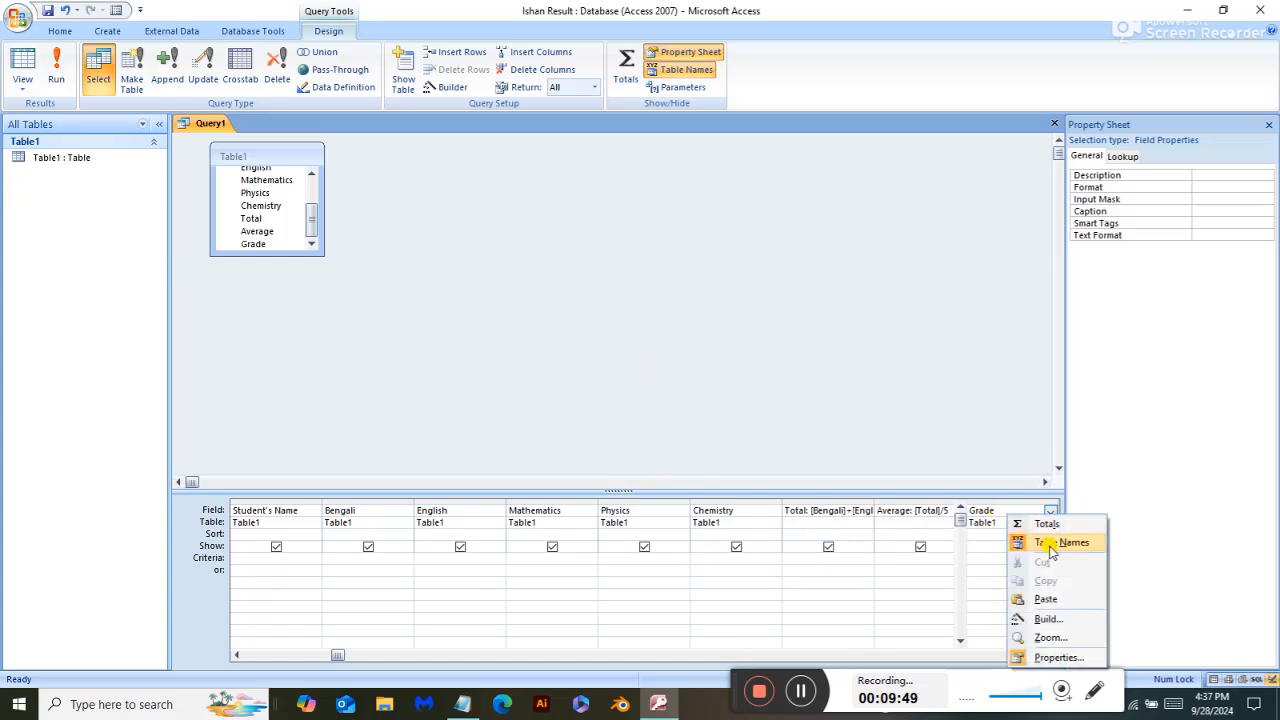
left_click(1057, 638)
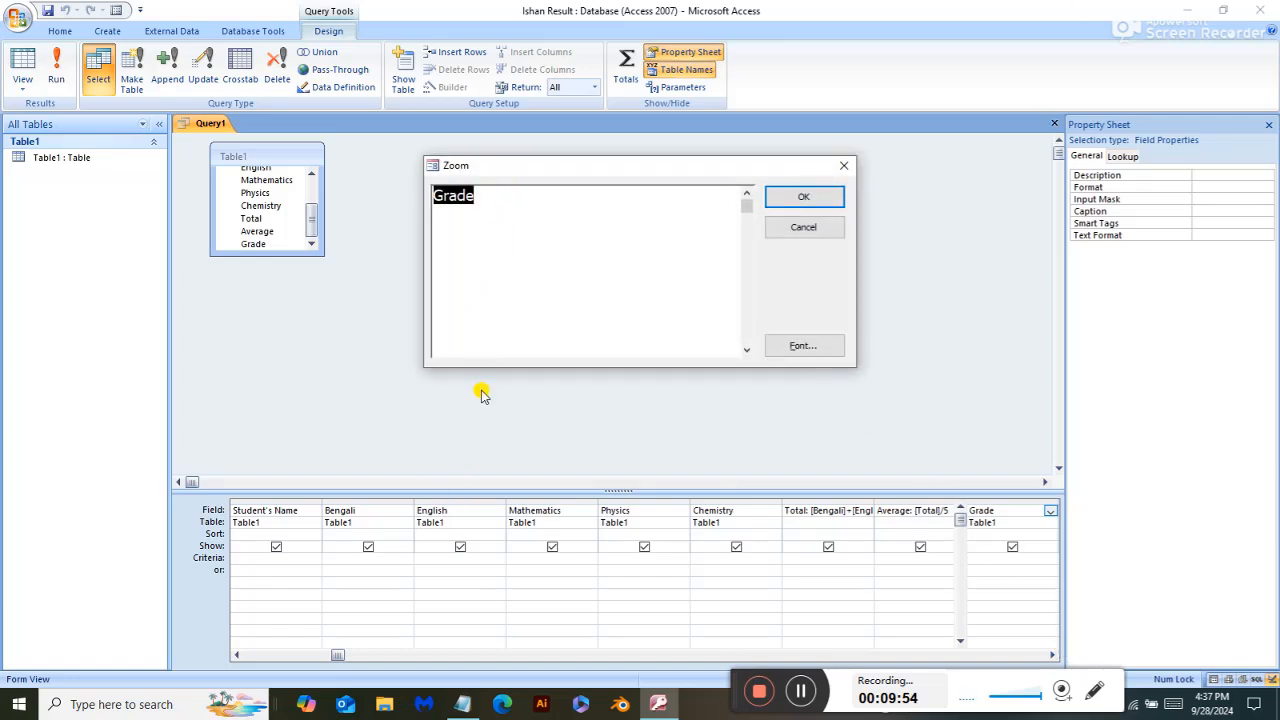
Switch to the formula file in Notepad and copy the nested IIf formula under Letter Grade.
left_click(466, 704)
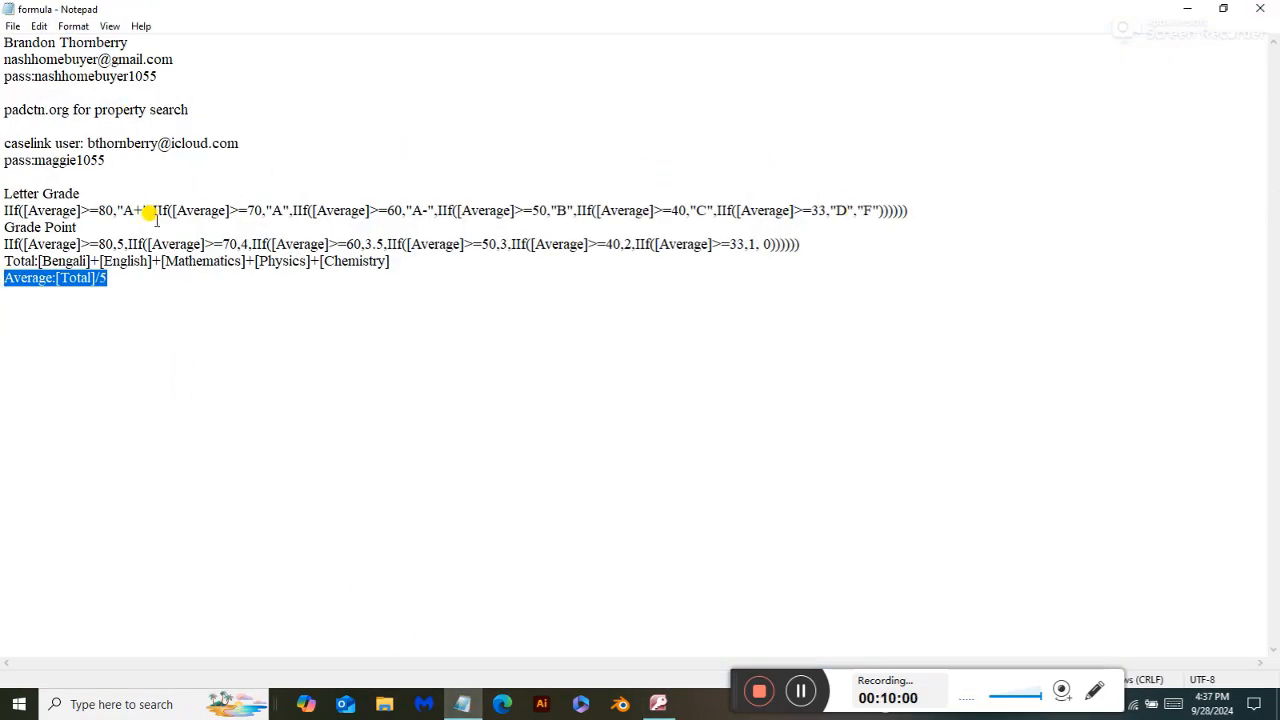
left_click_drag(907, 210, 2, 202)
key("ctrl+c")
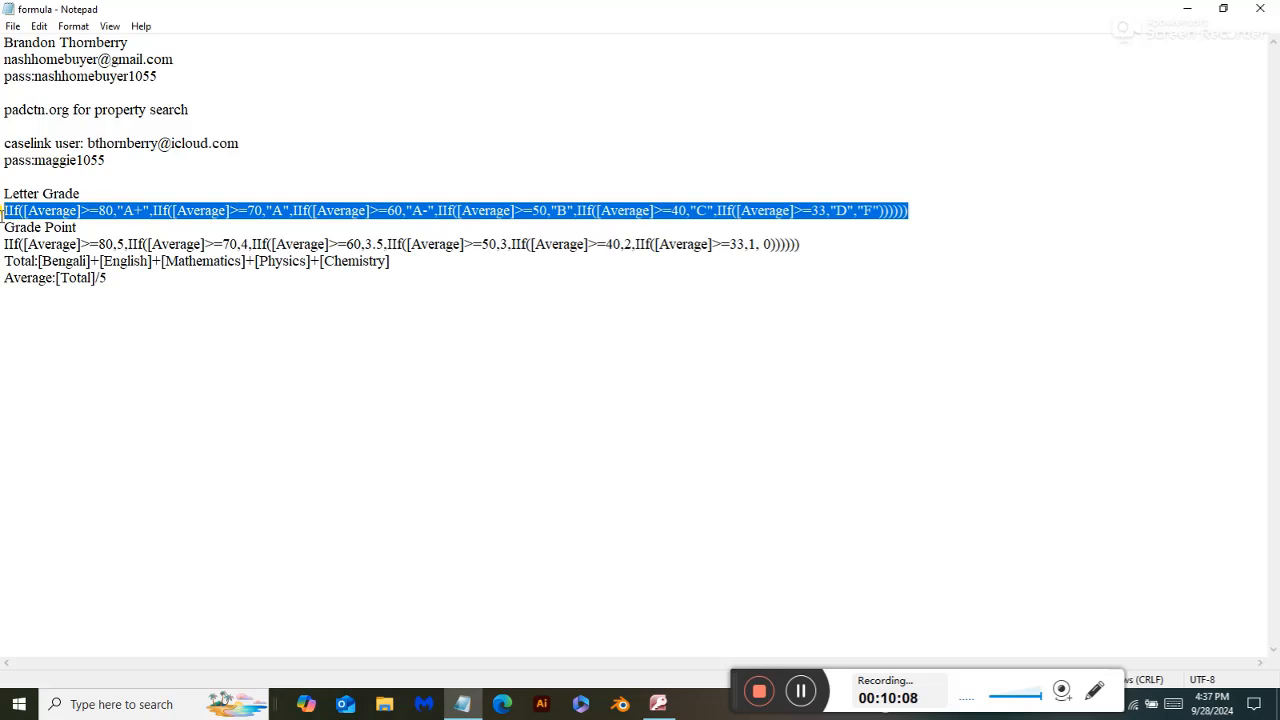
Back in the Access query, add a colon after Grade in the Zoom box, append the copied letter-grade IIf formula and accept the expression.
left_click(1185, 12)
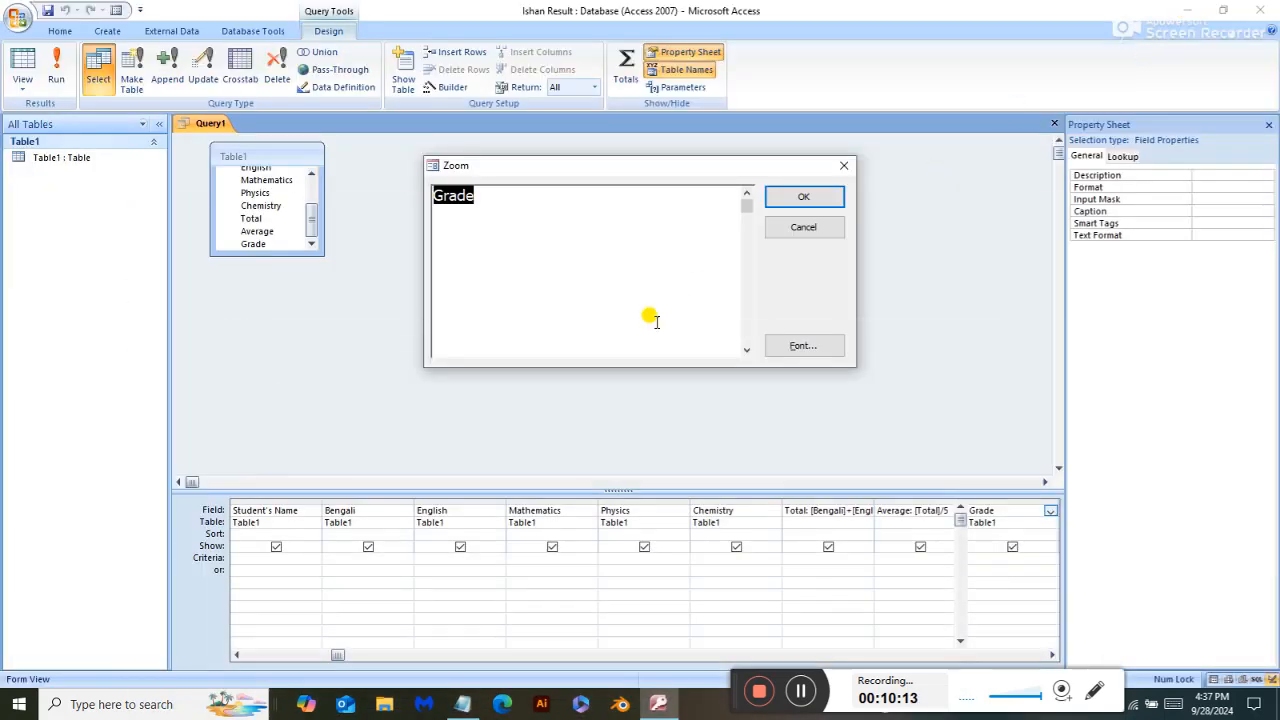
left_click(480, 193)
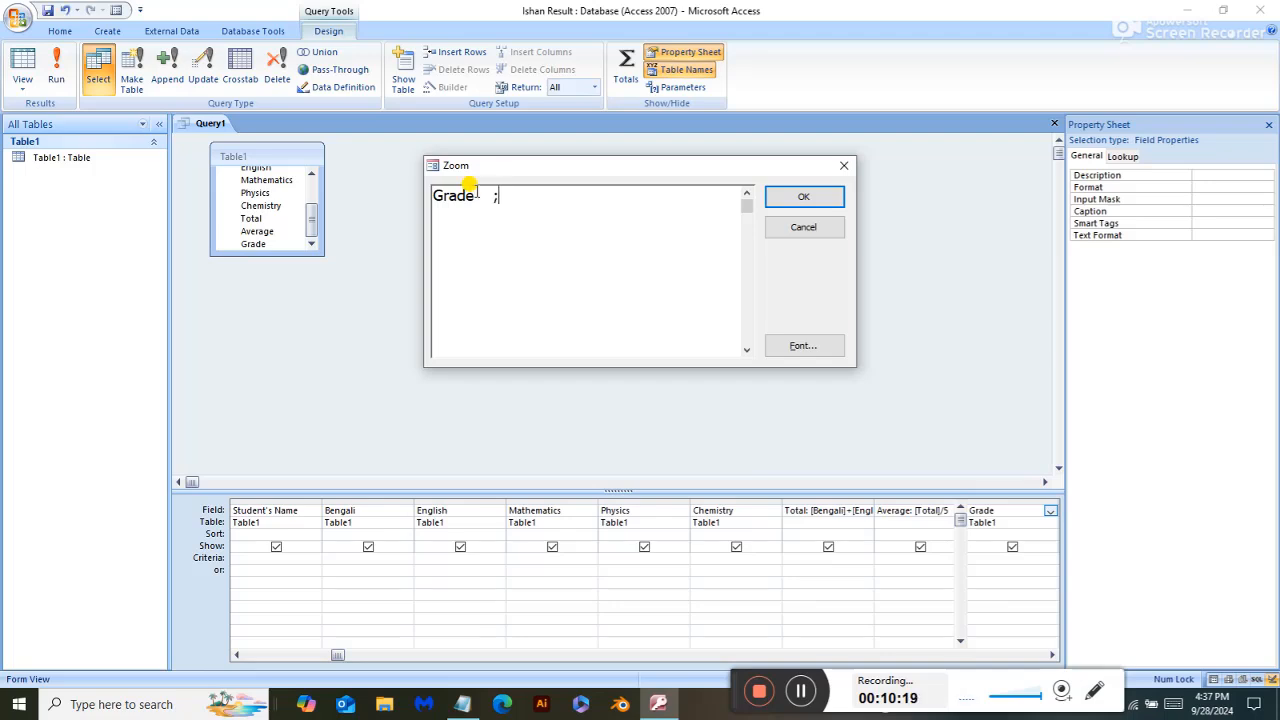
key("BackSpace")
key("BackSpace")
key("BackSpace")
key("ctrl+v")
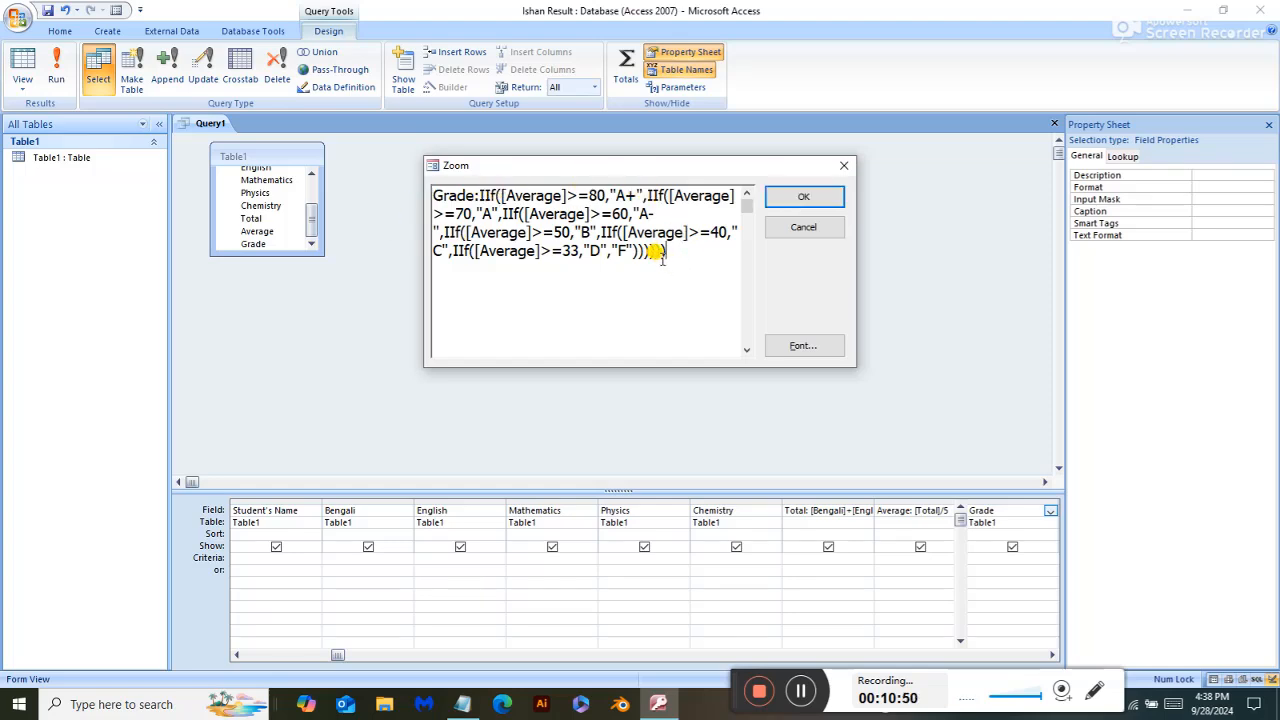
left_click(806, 197)
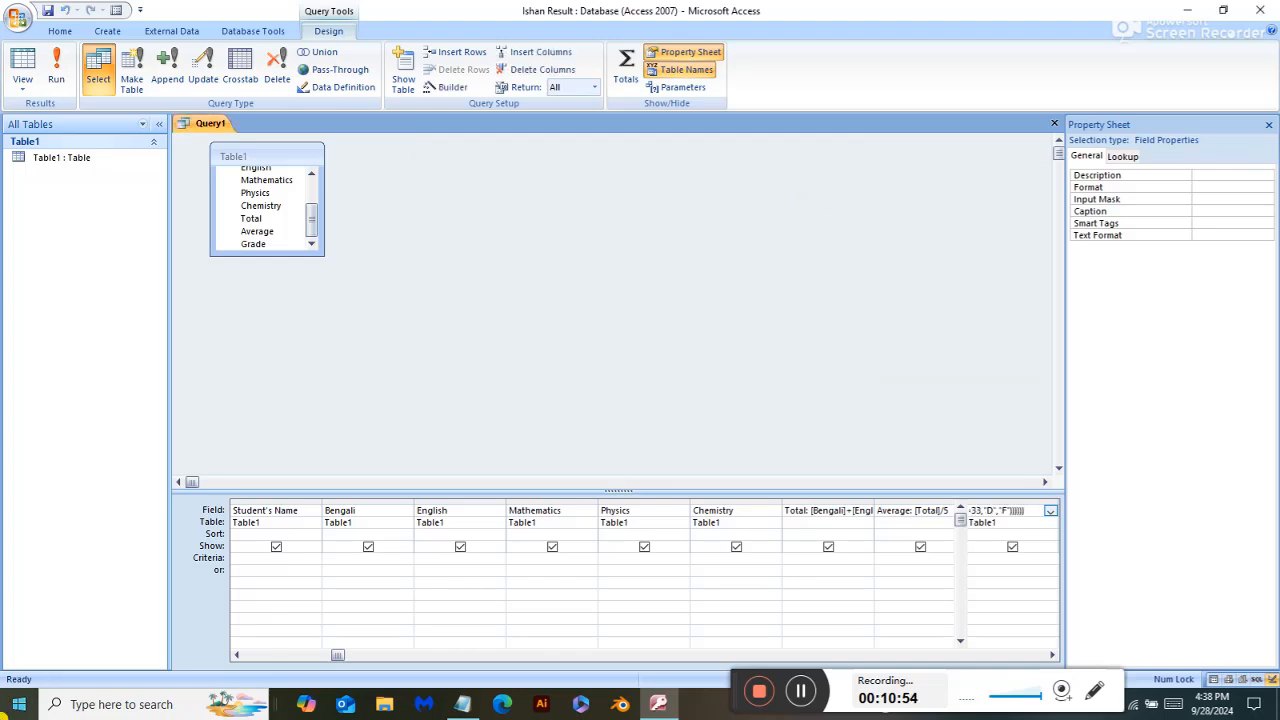
Close the query design and save the query under the name Query Result.
mouse_move(238, 714)
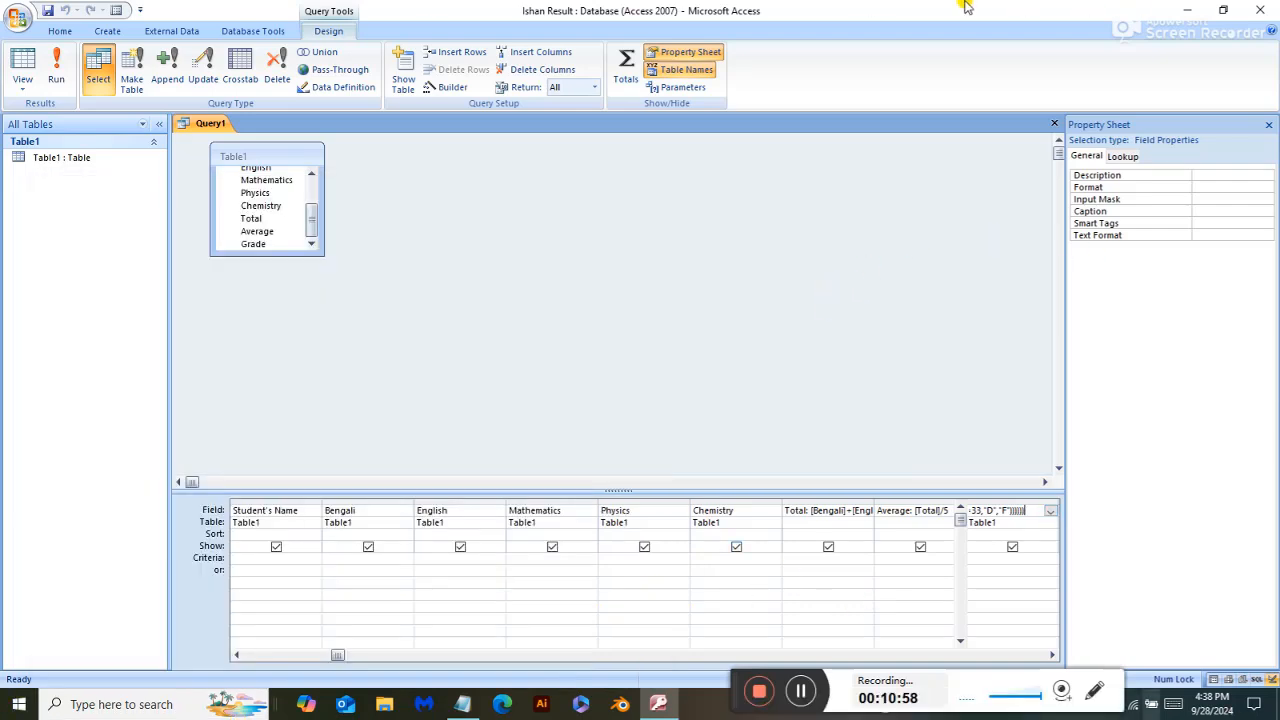
left_click(1056, 127)
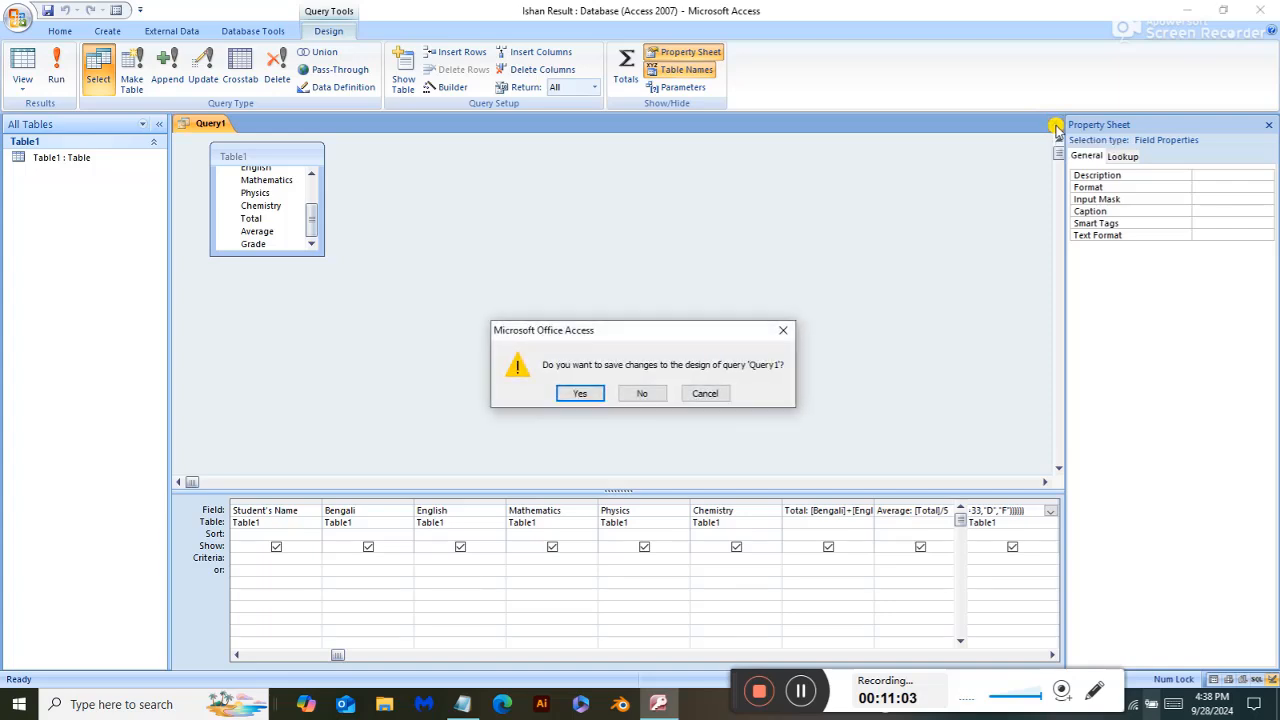
left_click(584, 395)
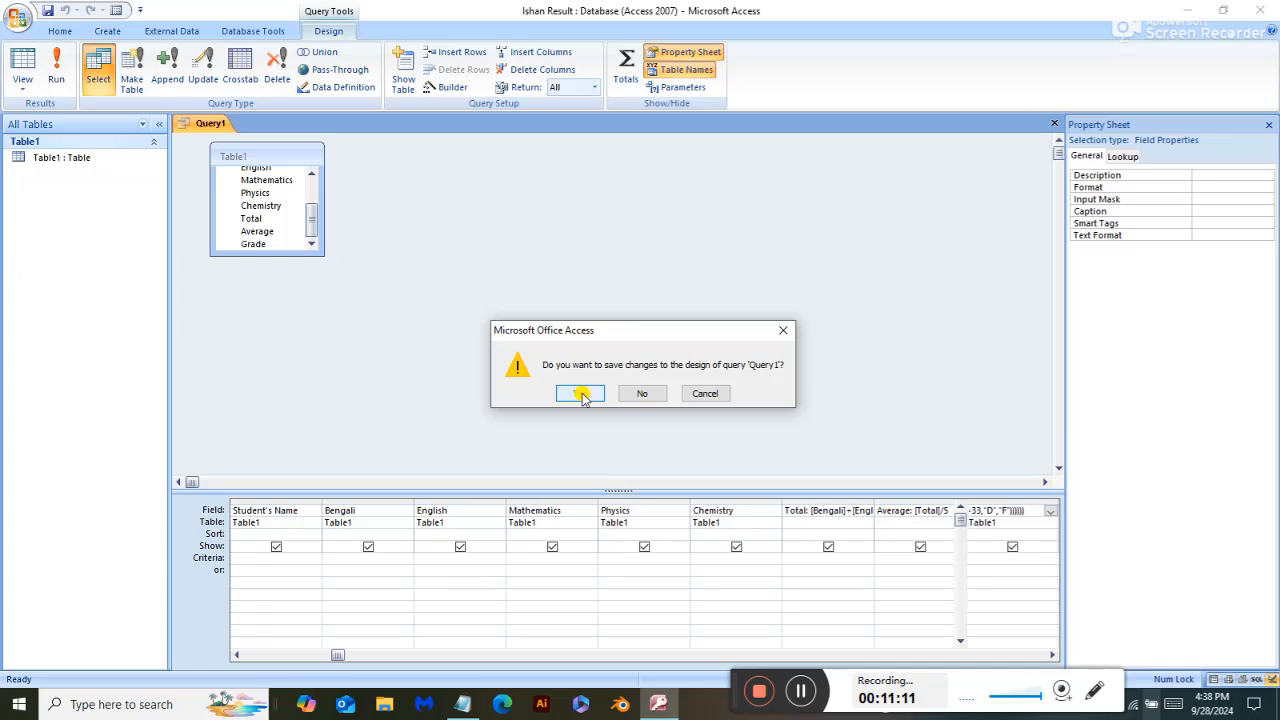
left_click(584, 395)
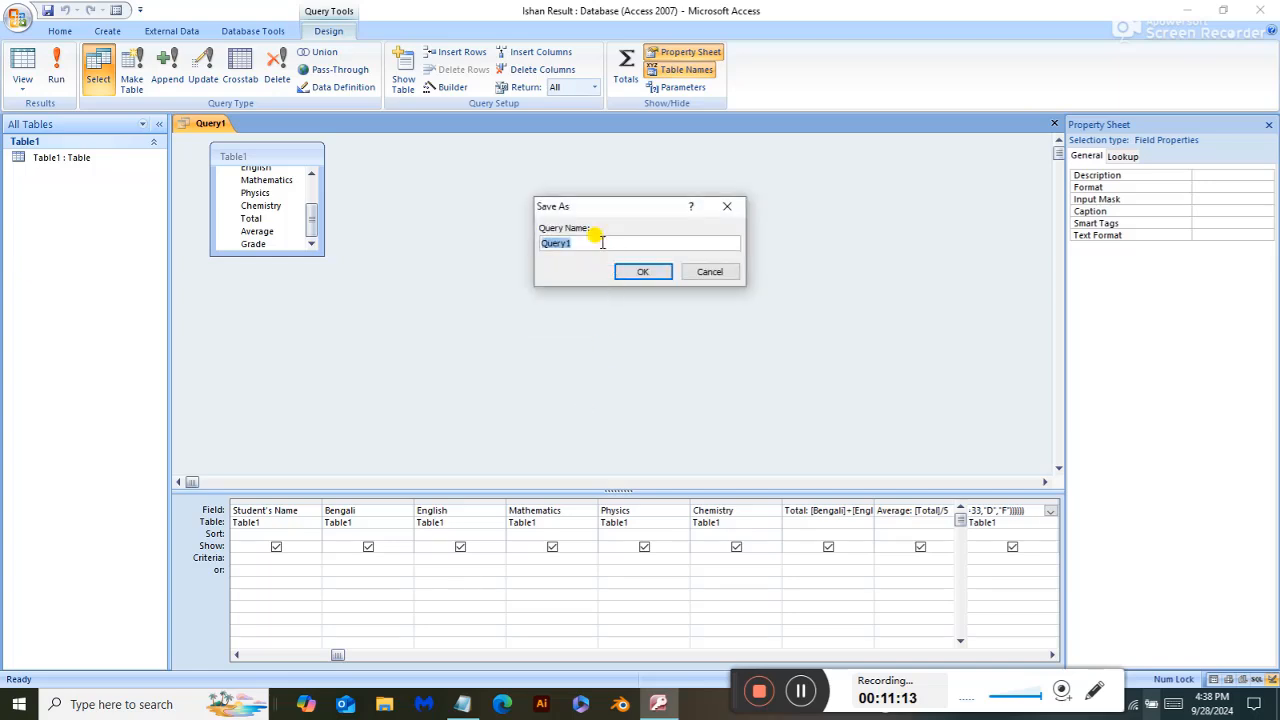
left_click(602, 242)
key("BackSpace")
type("Result")
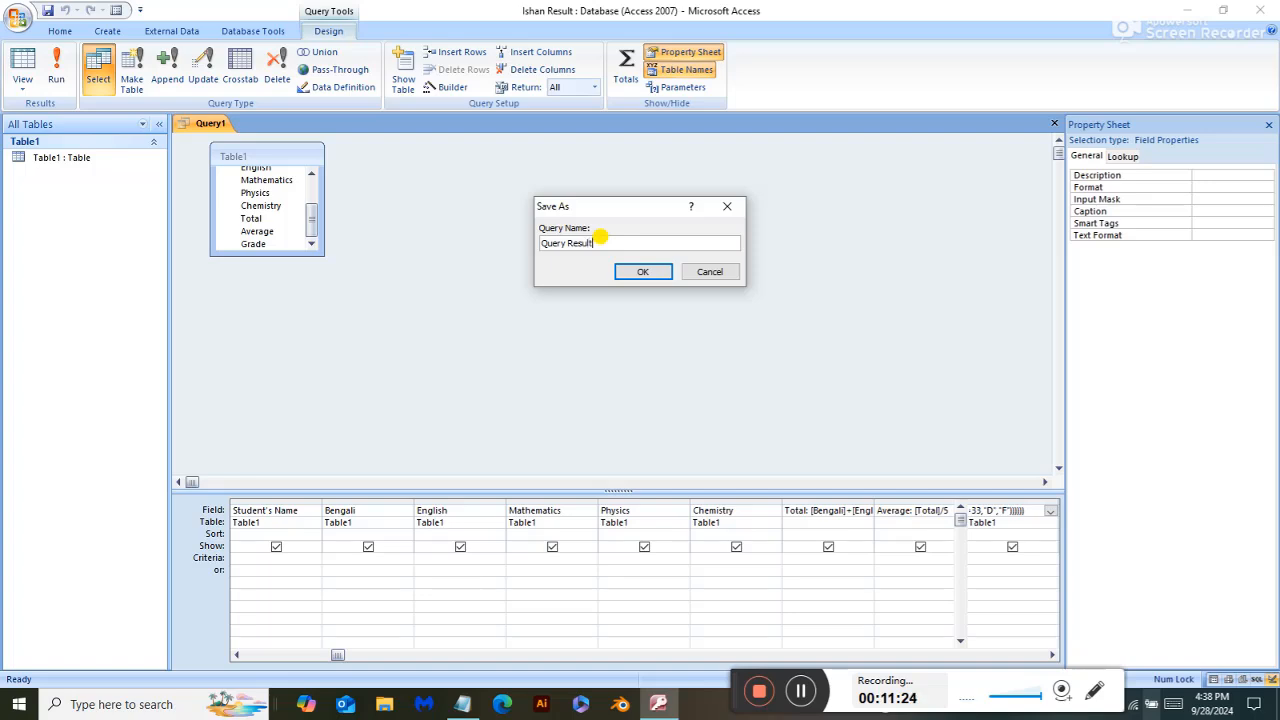
key("Return")
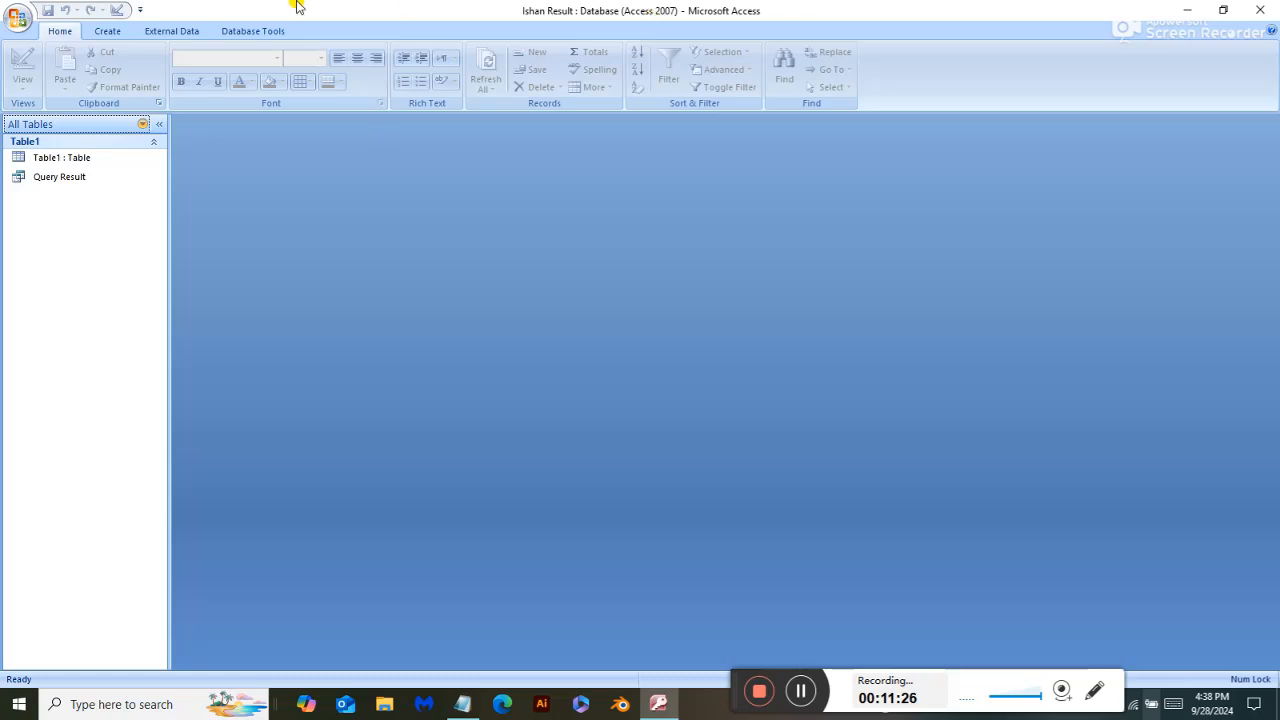
Open Query Result as a datasheet and enter the student's name in the first record.
right_click(61, 180)
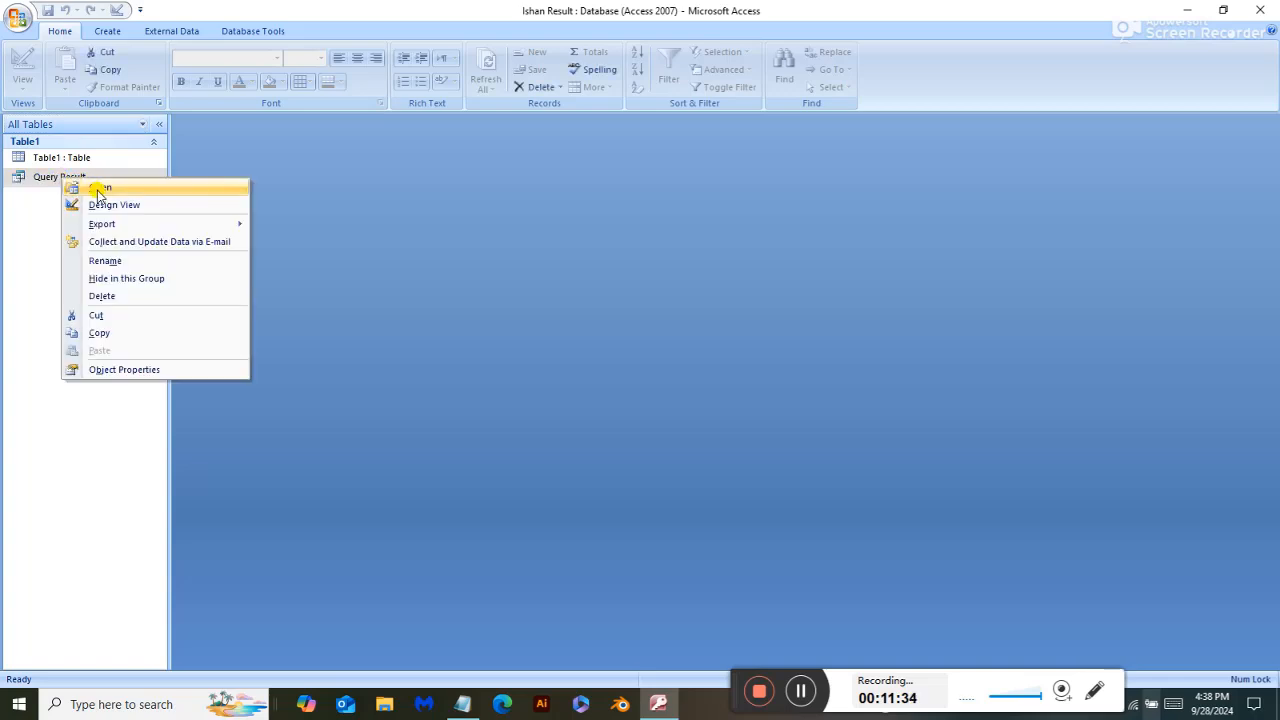
left_click(98, 192)
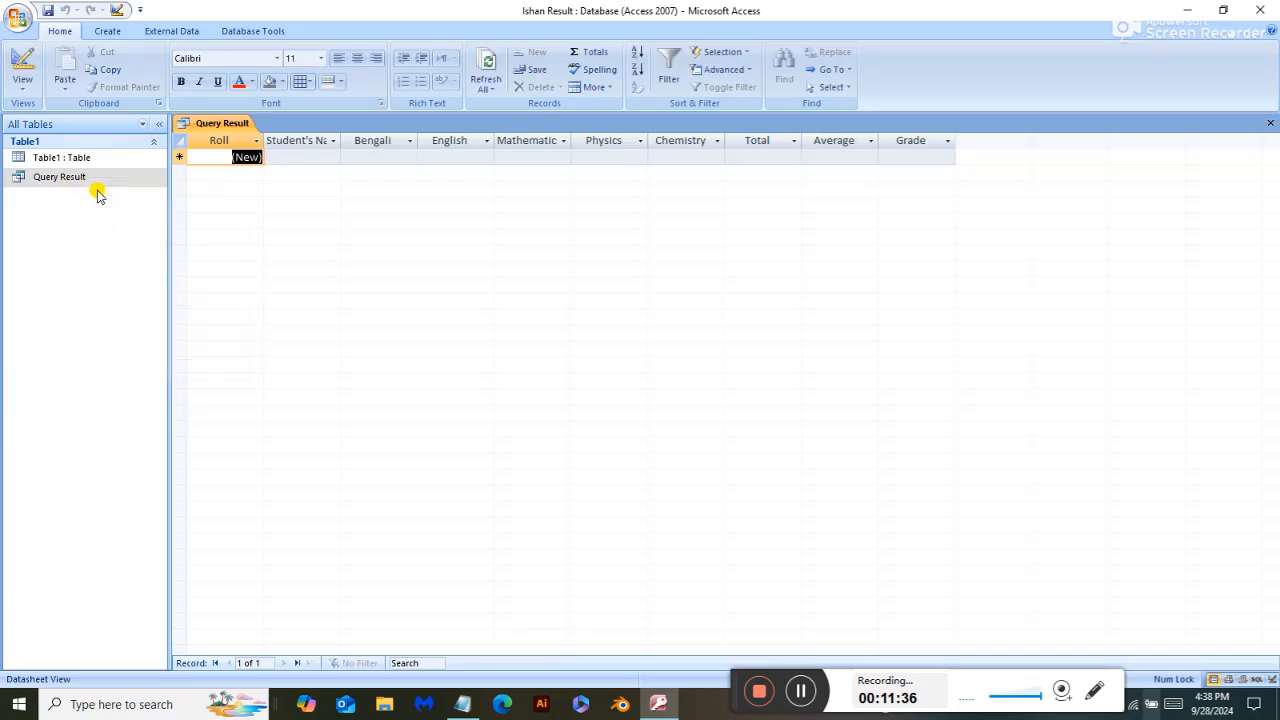
left_click(290, 157)
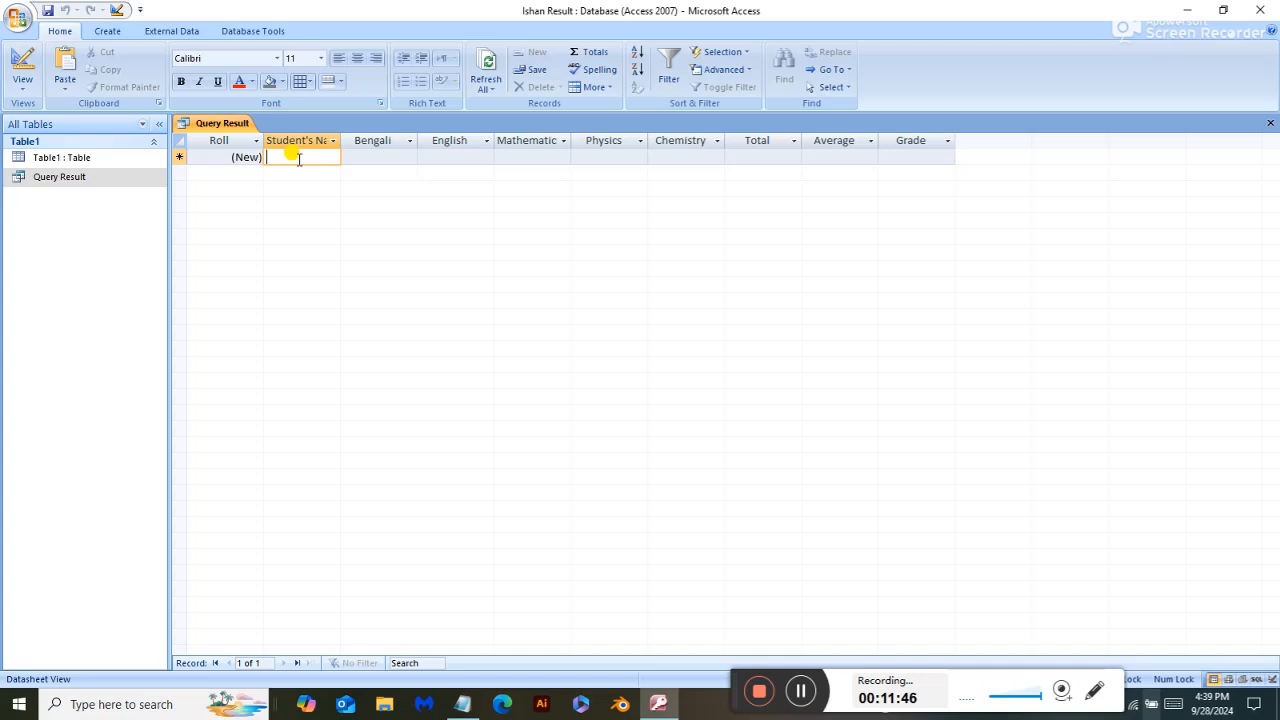
type("B")
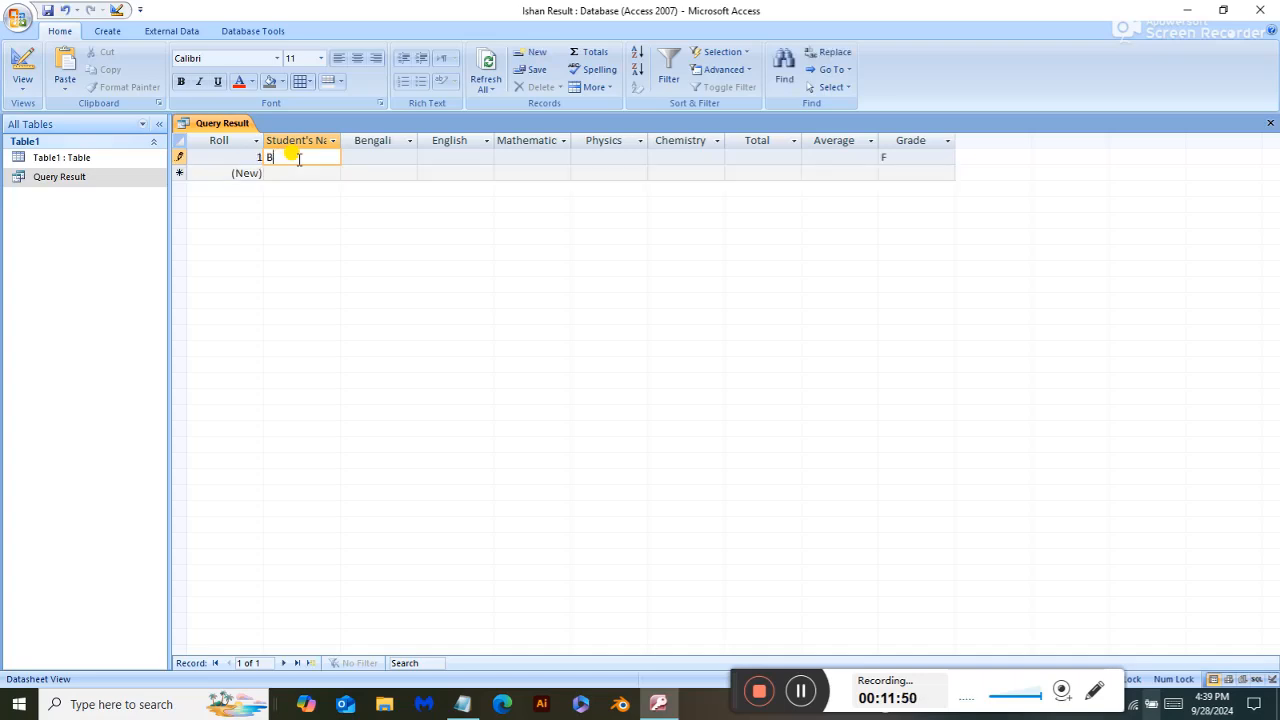
type("pla")
type("ip")
type("l")
type("ab")
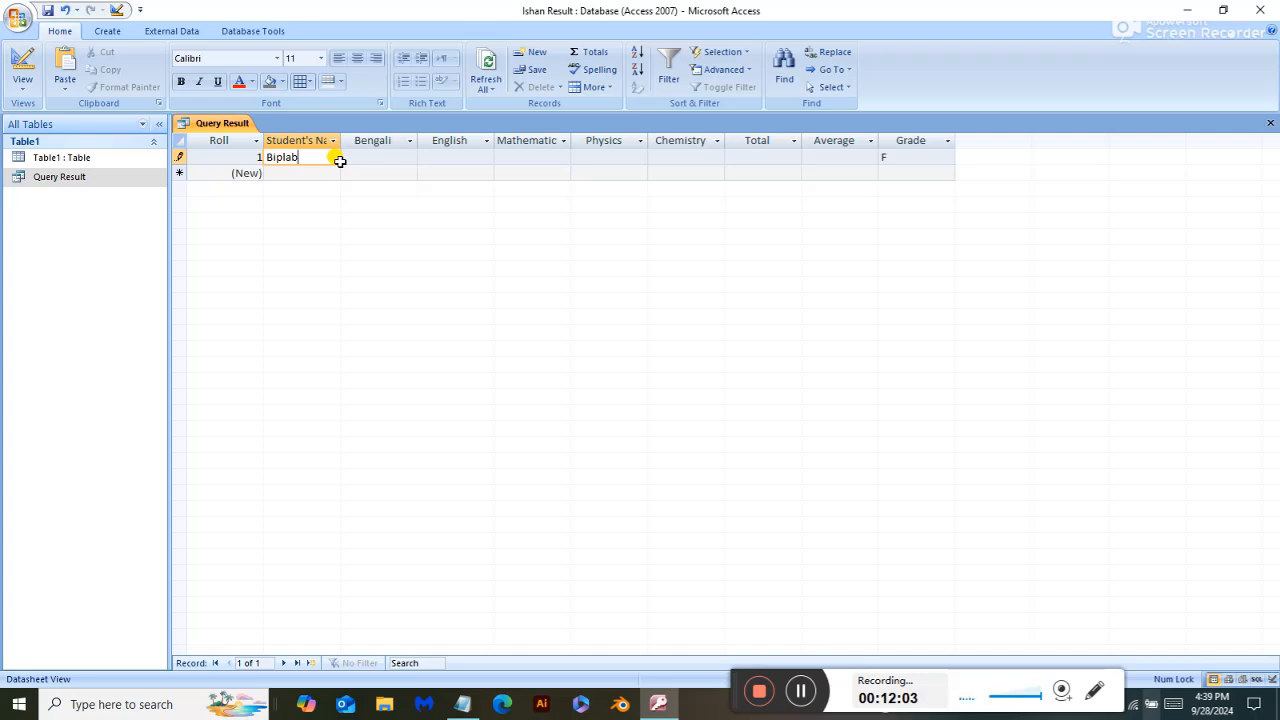
key("Tab")
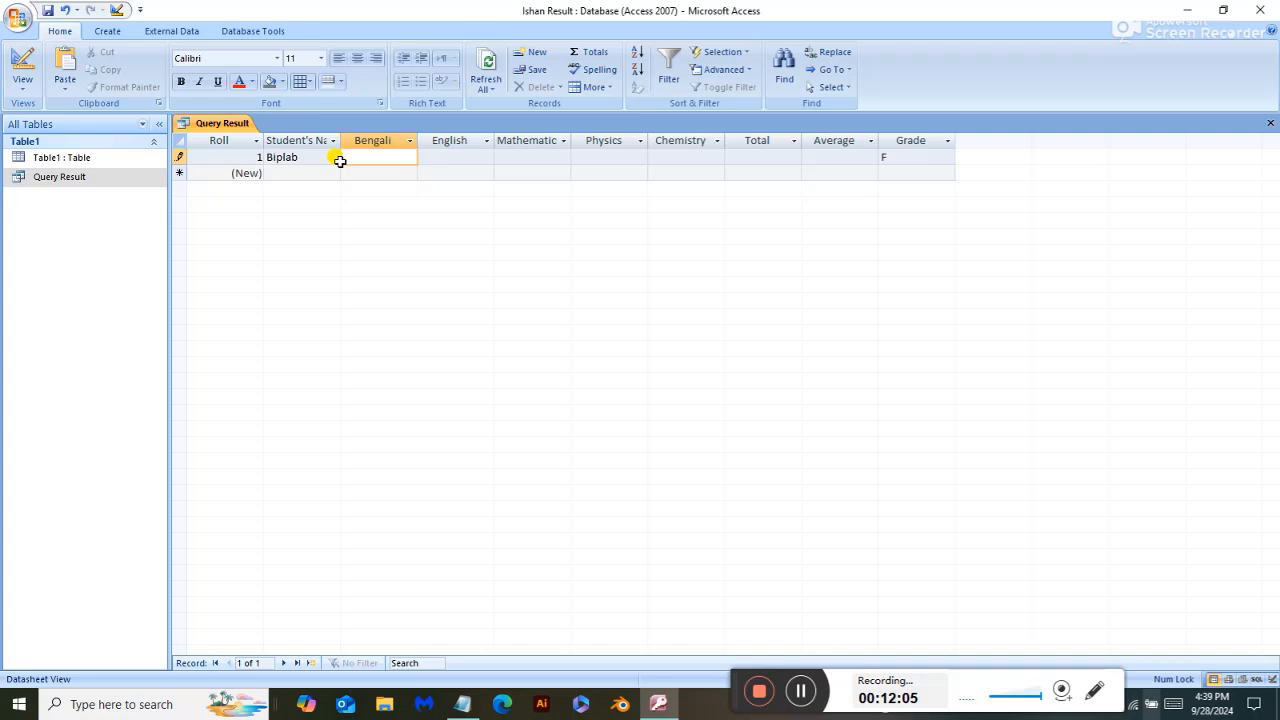
Enter the first student's marks: Bengali 81, English 87, Mathematic 80, Physics 82 and Chemistry 83.
type("81")
key("Tab")
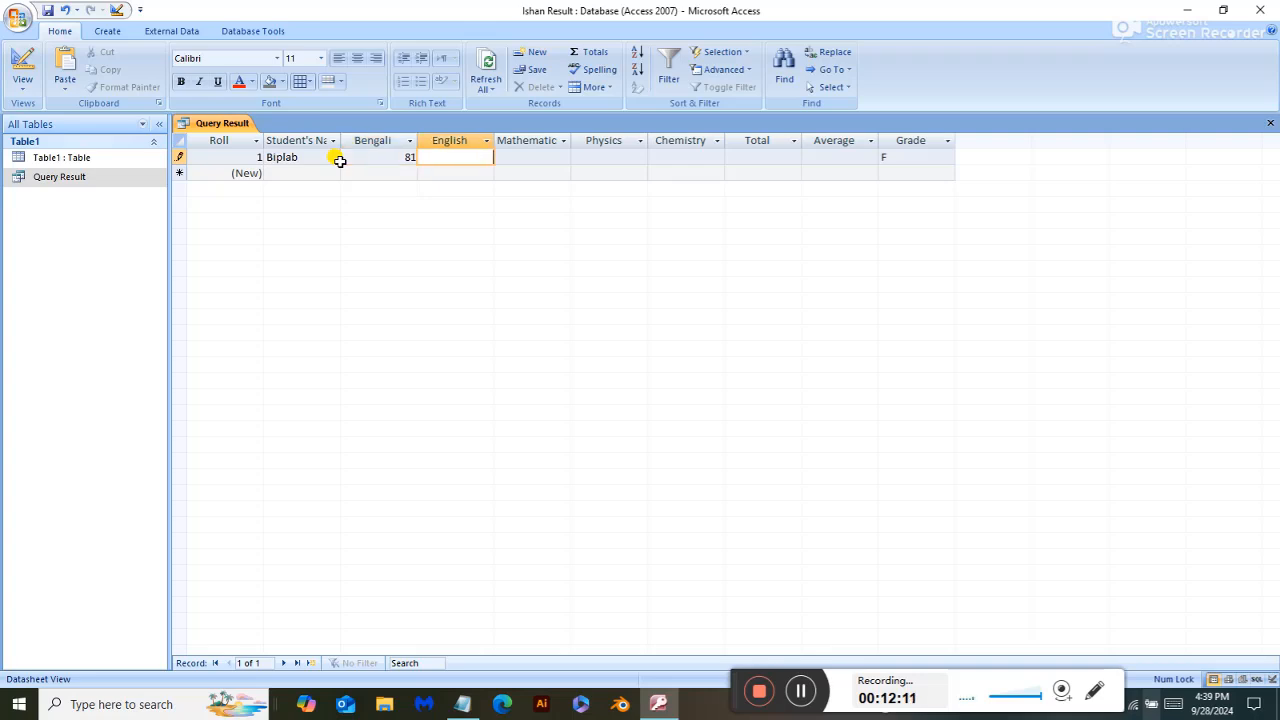
type("87")
key("Tab")
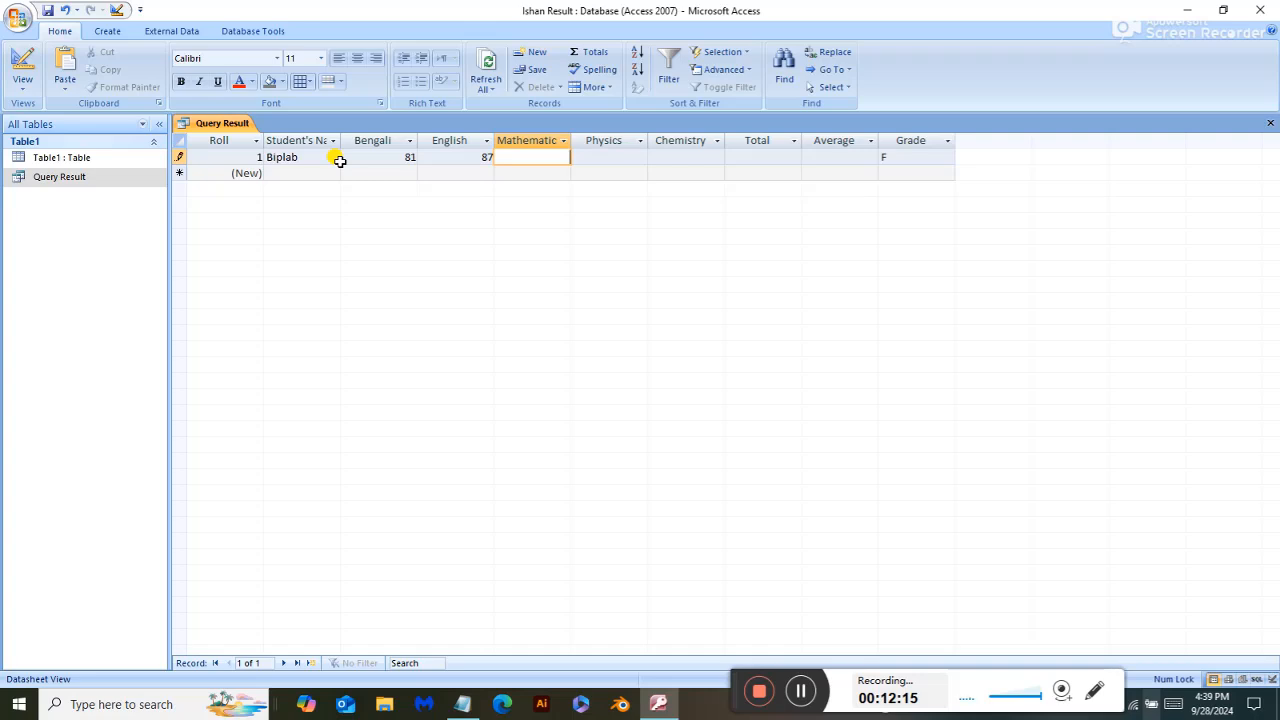
type("80")
key("Tab")
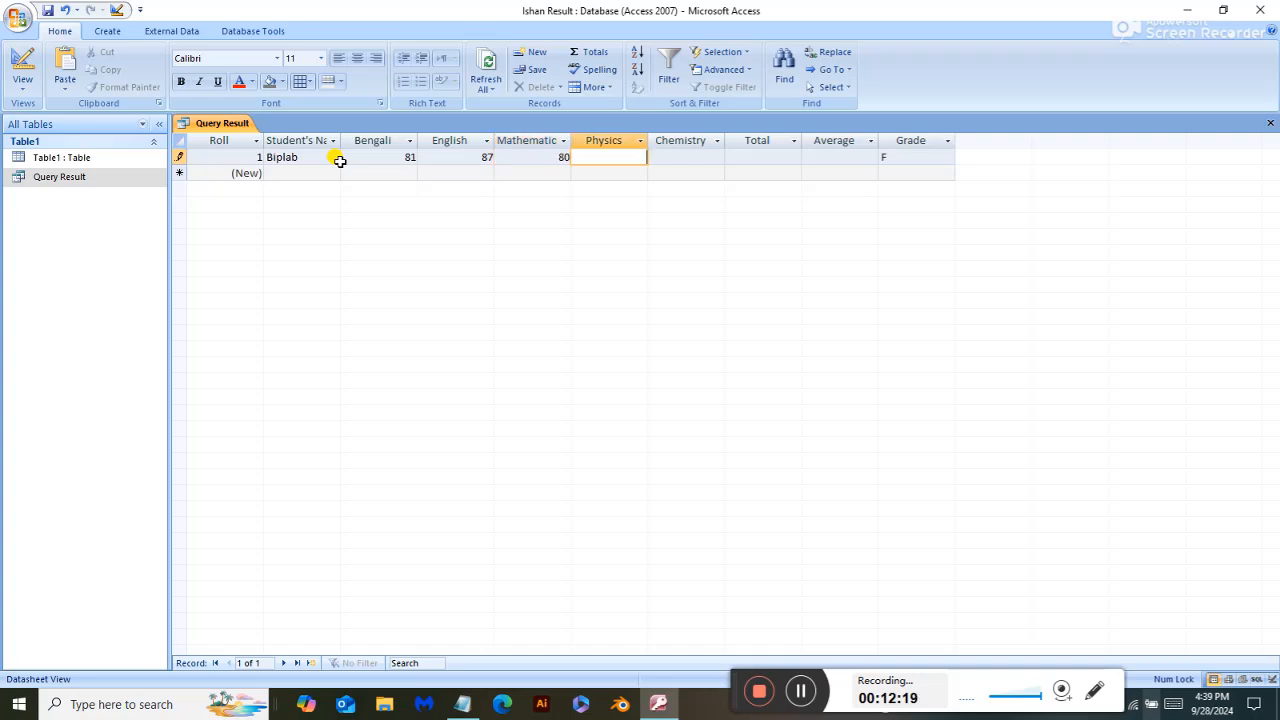
type("82")
key("Tab")
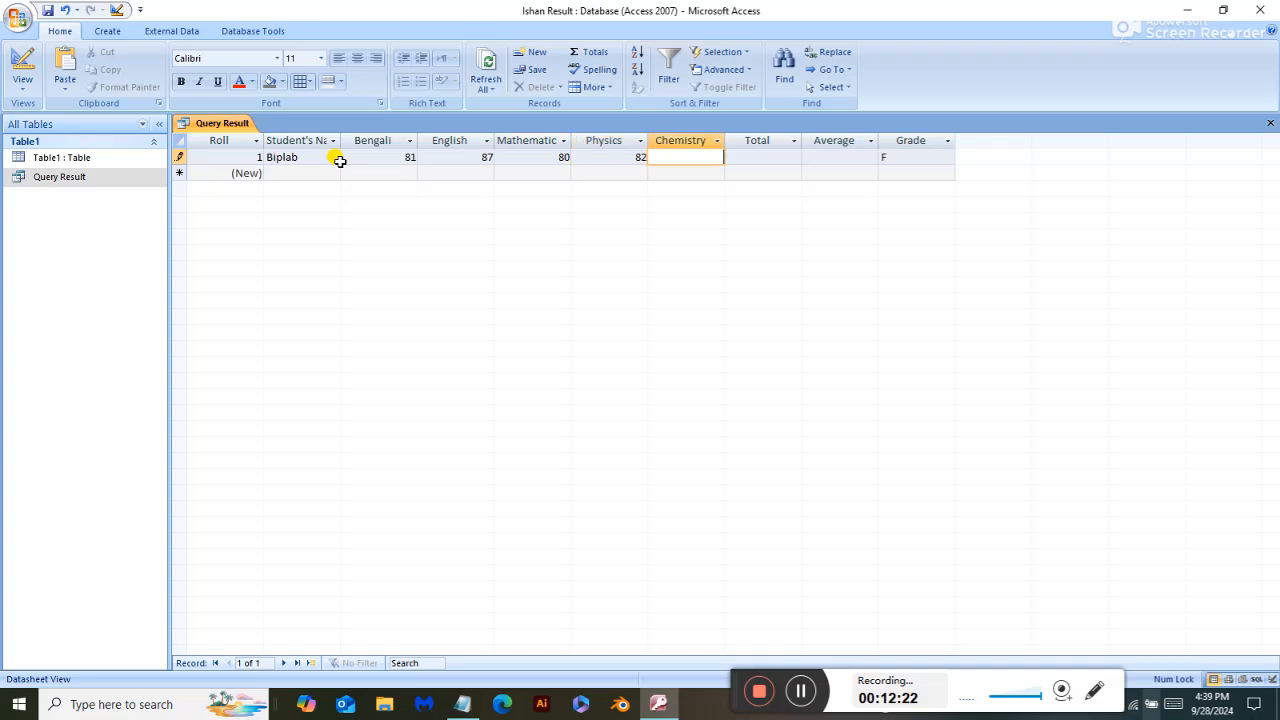
type("83")
left_click(820, 157)
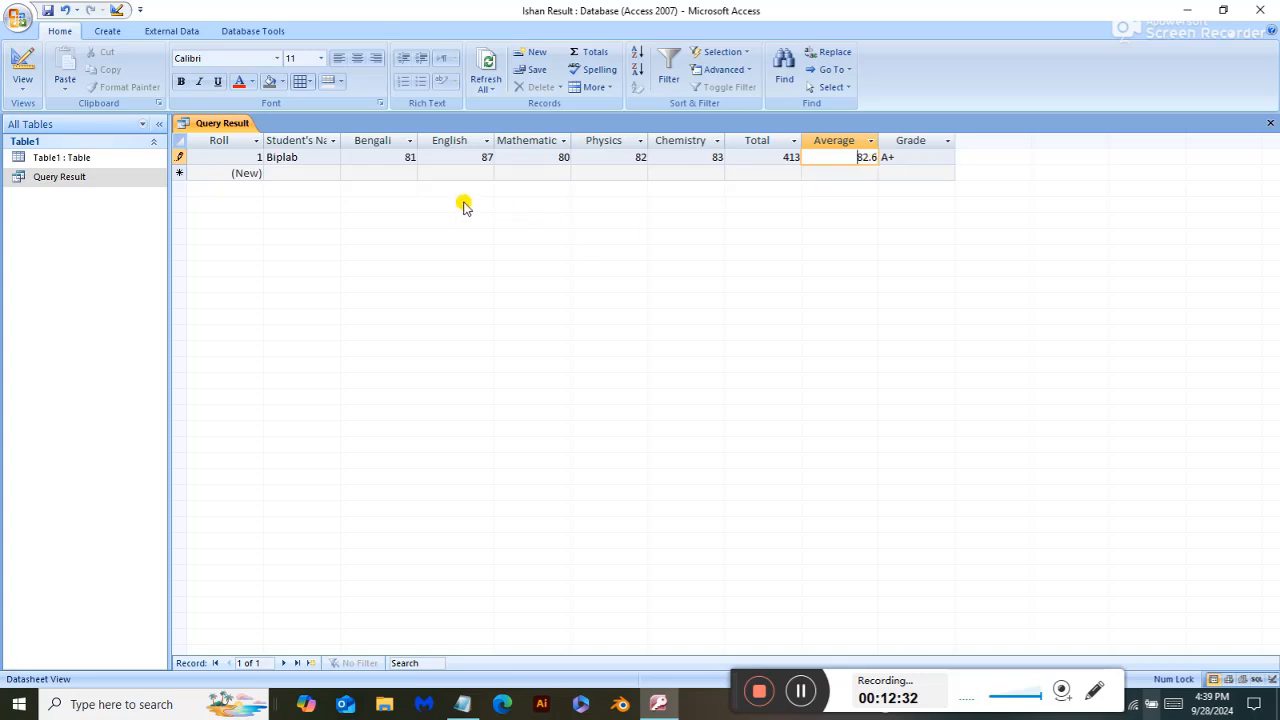
Start a second record in the query datasheet and enter the student's name.
left_click(294, 172)
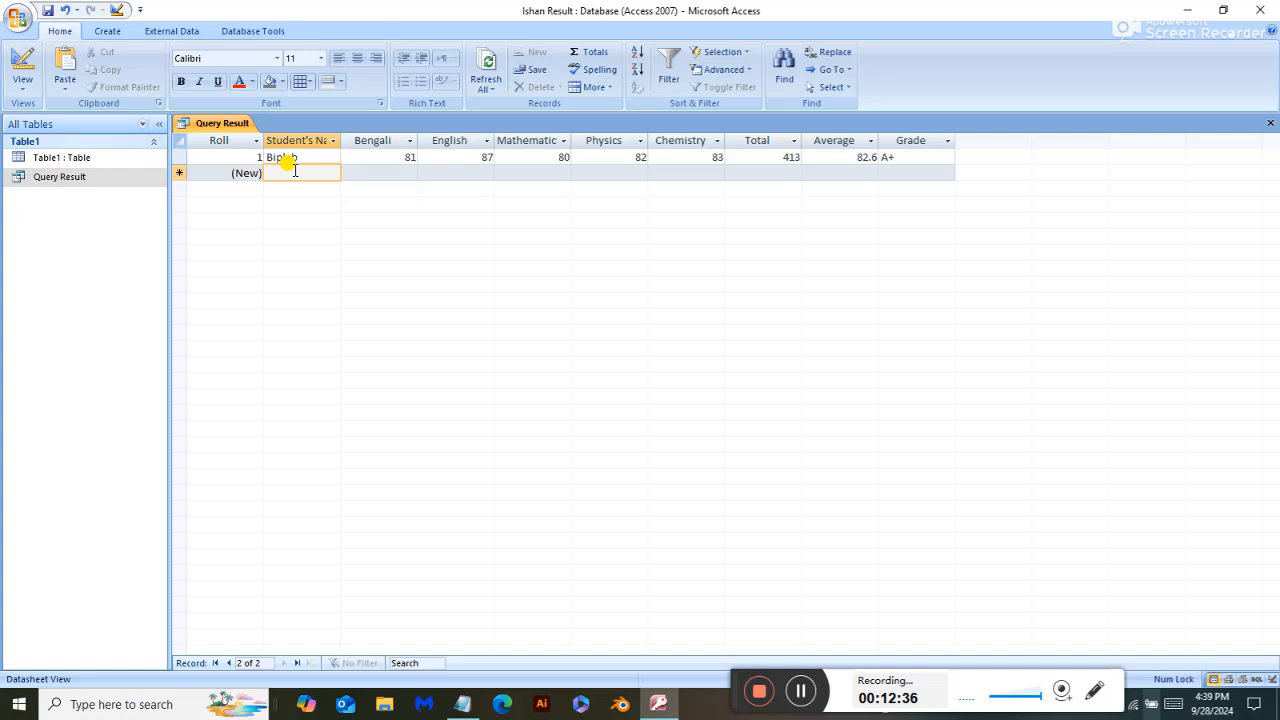
type("D")
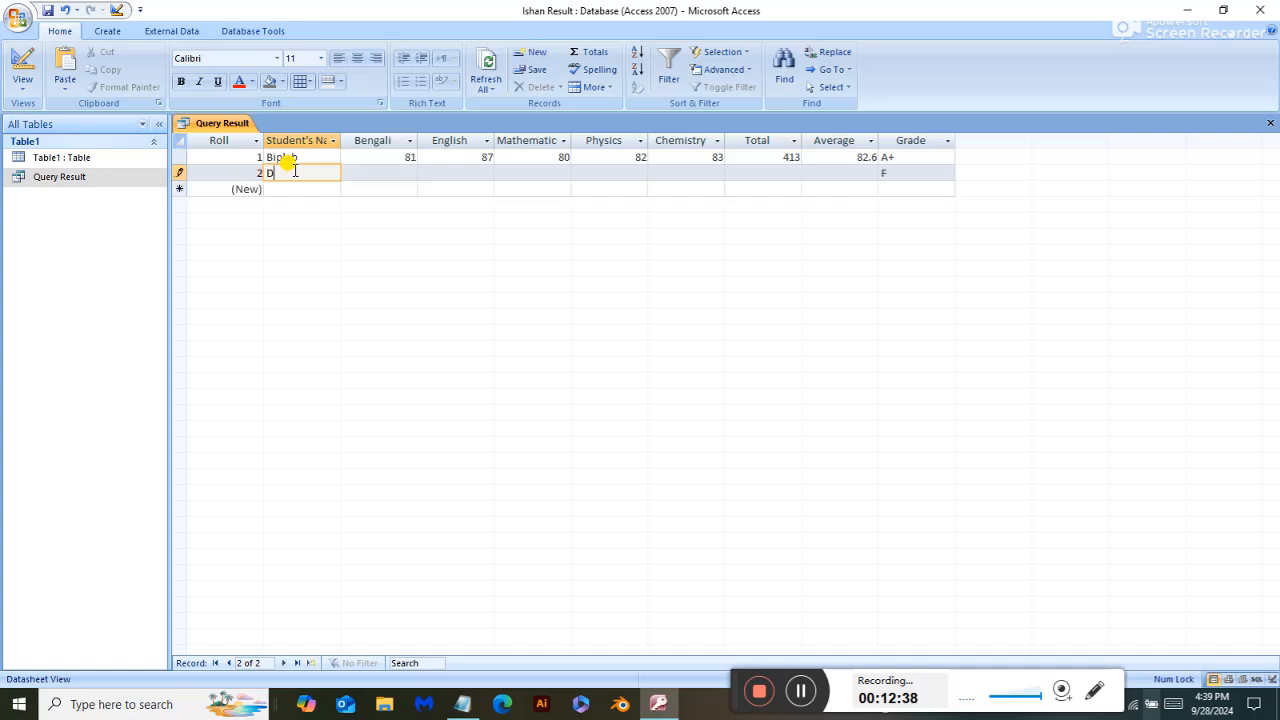
type("eep")
Enter the second student's marks: Bengali 90, English 93, Mathematic 96, Physics 80 and Chemistry 84.
left_click(359, 178)
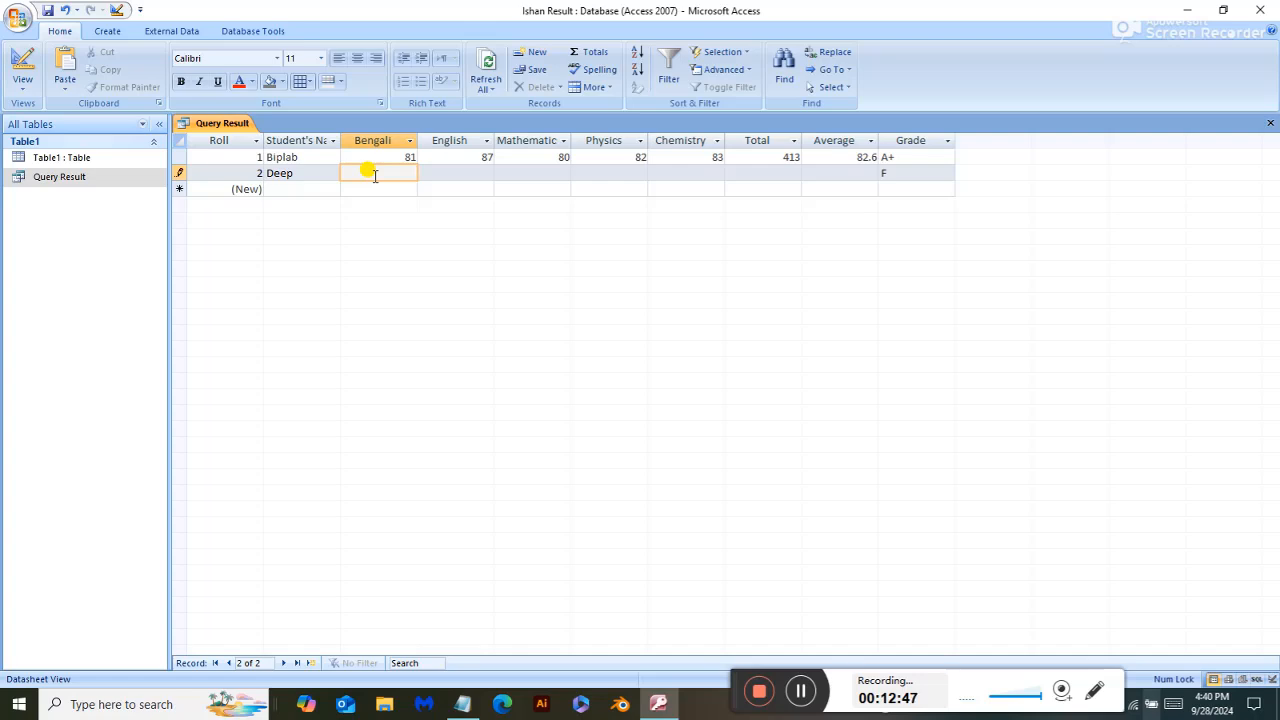
type("0")
key("Tab")
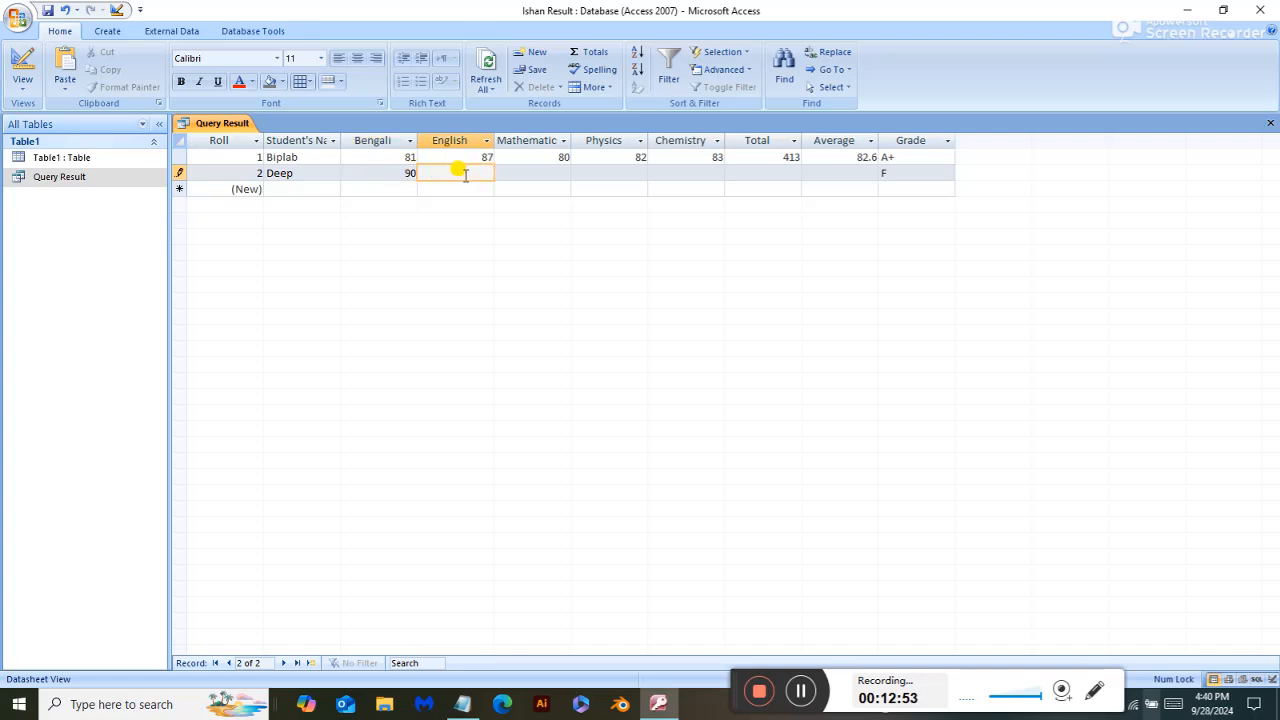
type("93")
left_click(528, 172)
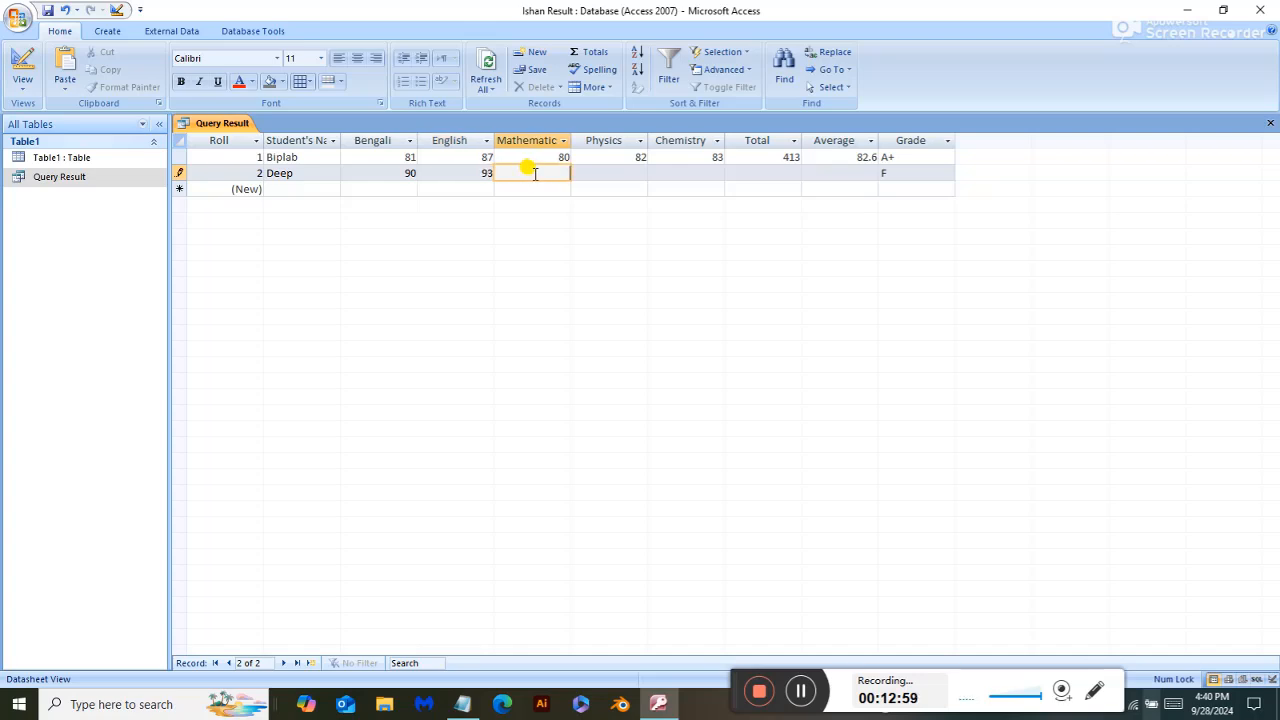
type("96")
key("Tab")
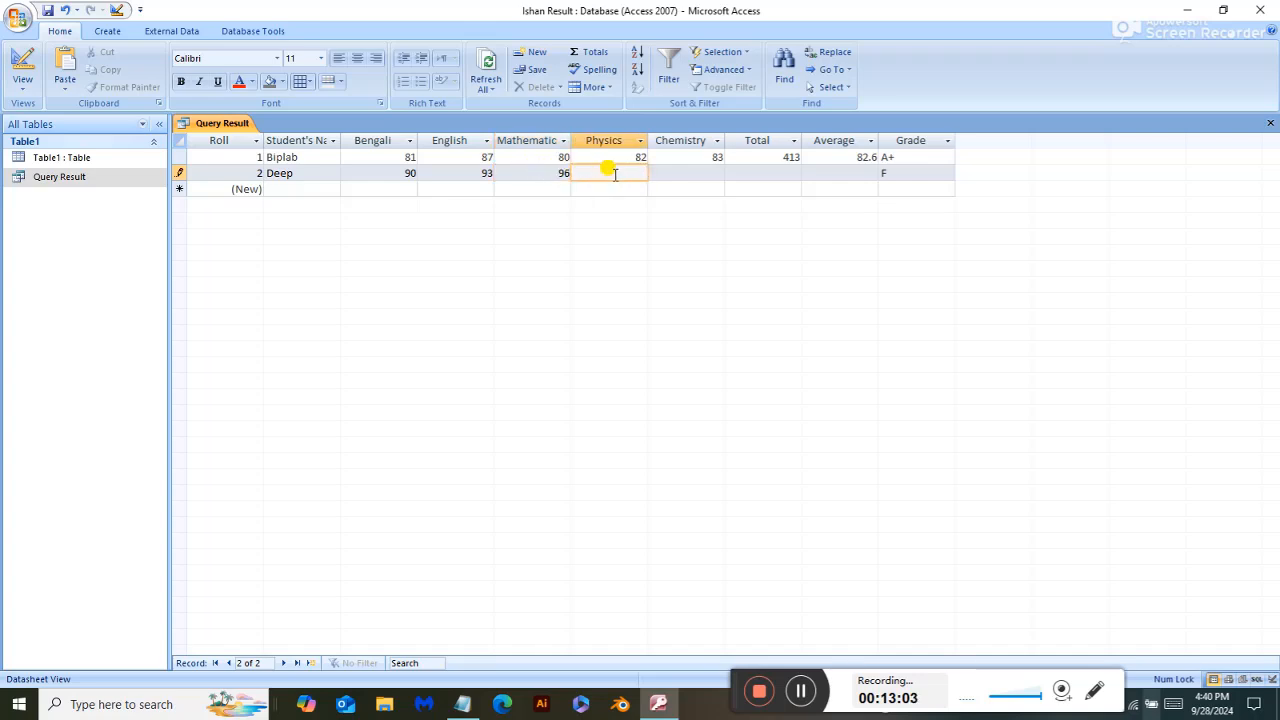
type("80")
key("Tab")
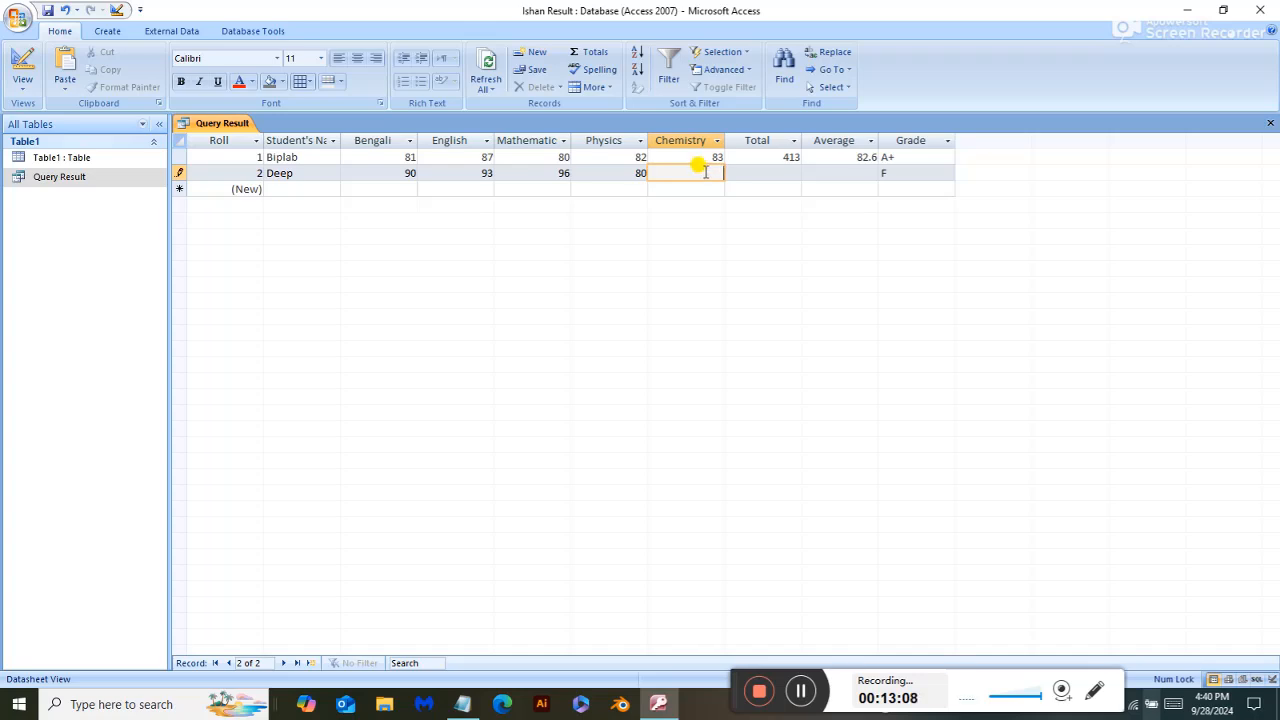
type("84")
key("Tab")
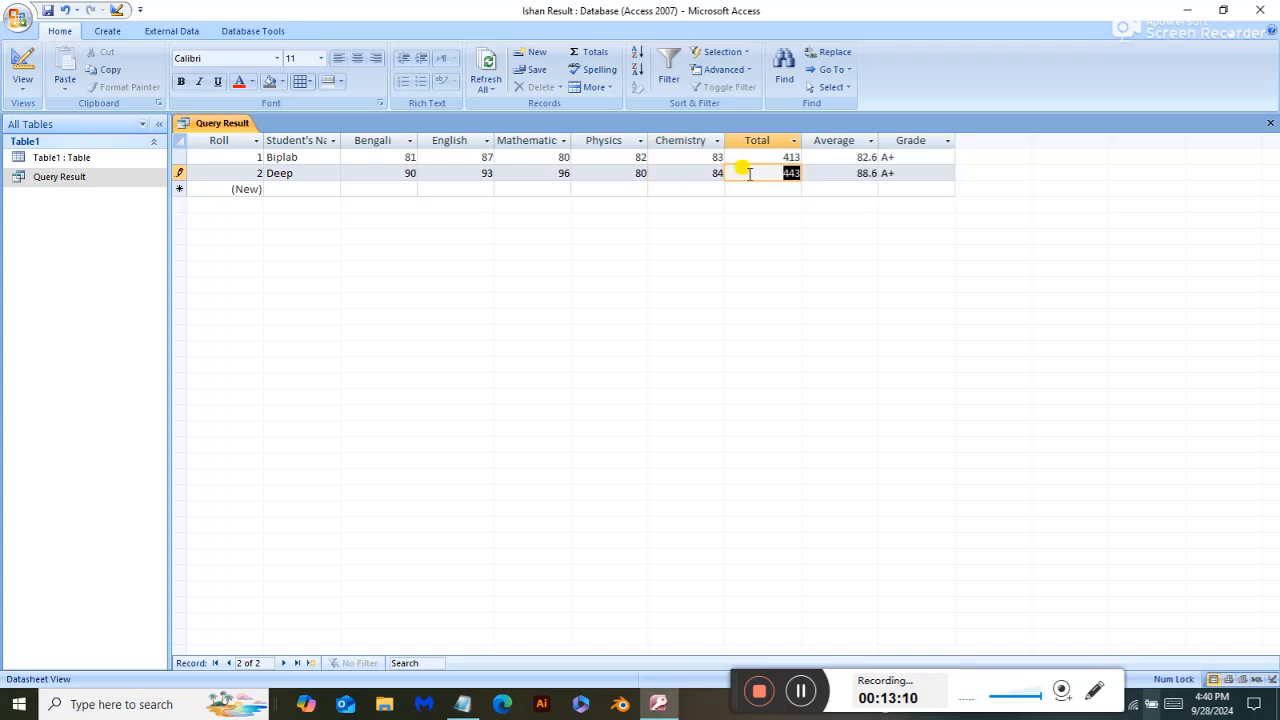
Start a third record in the query datasheet and enter the student's name.
left_click(288, 188)
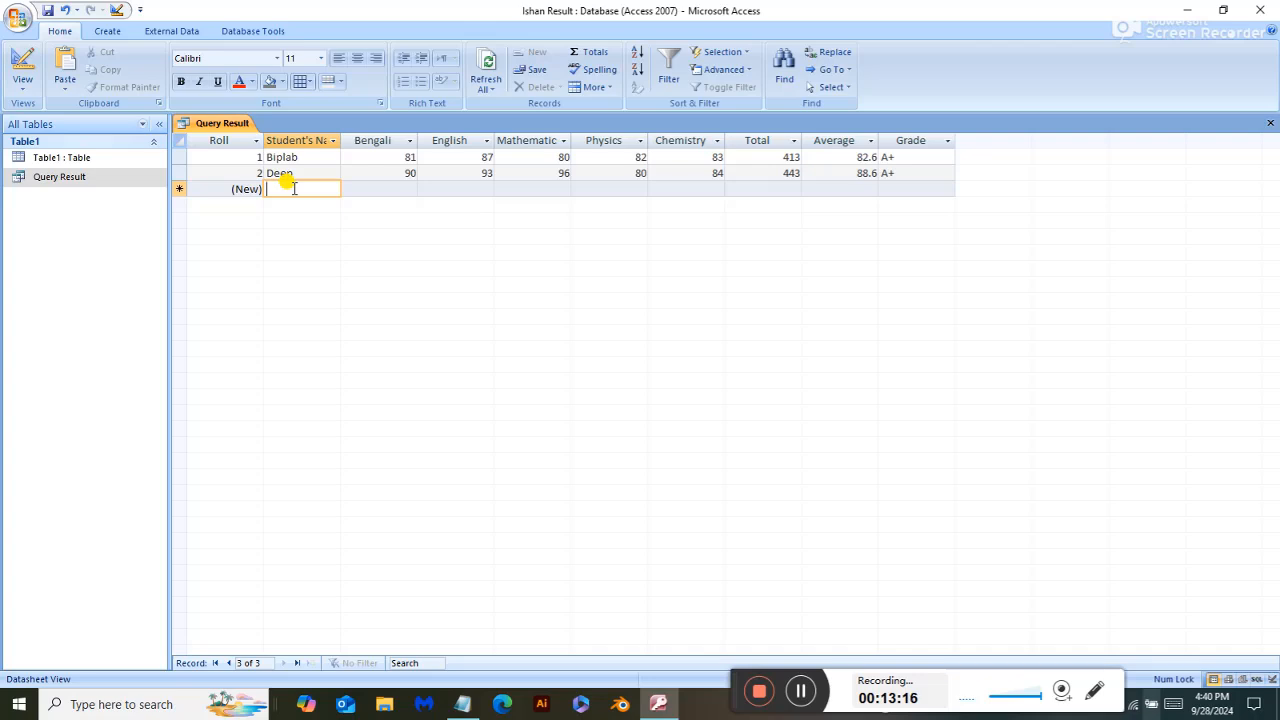
type("Khan")
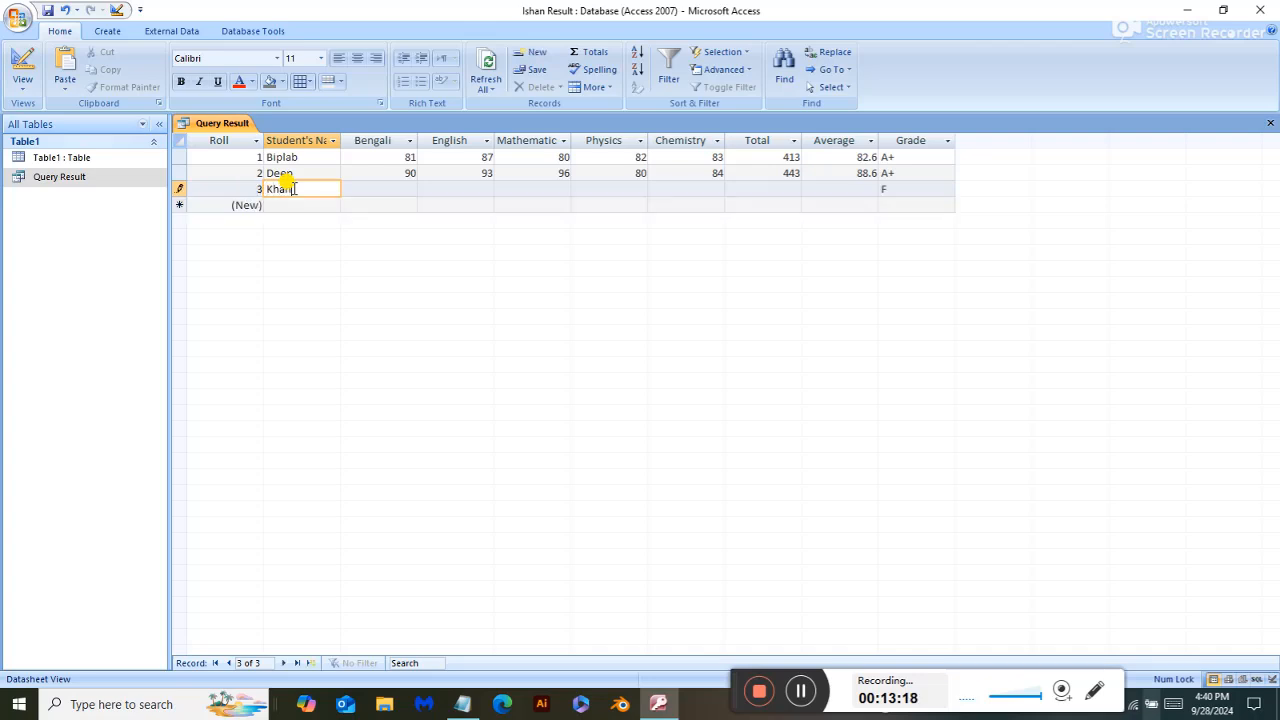
key("Tab")
Enter the third student's marks: Bengali 70, English 75, Mathematic 78, Physics 72 and Chemistry 76.
key("Tab")
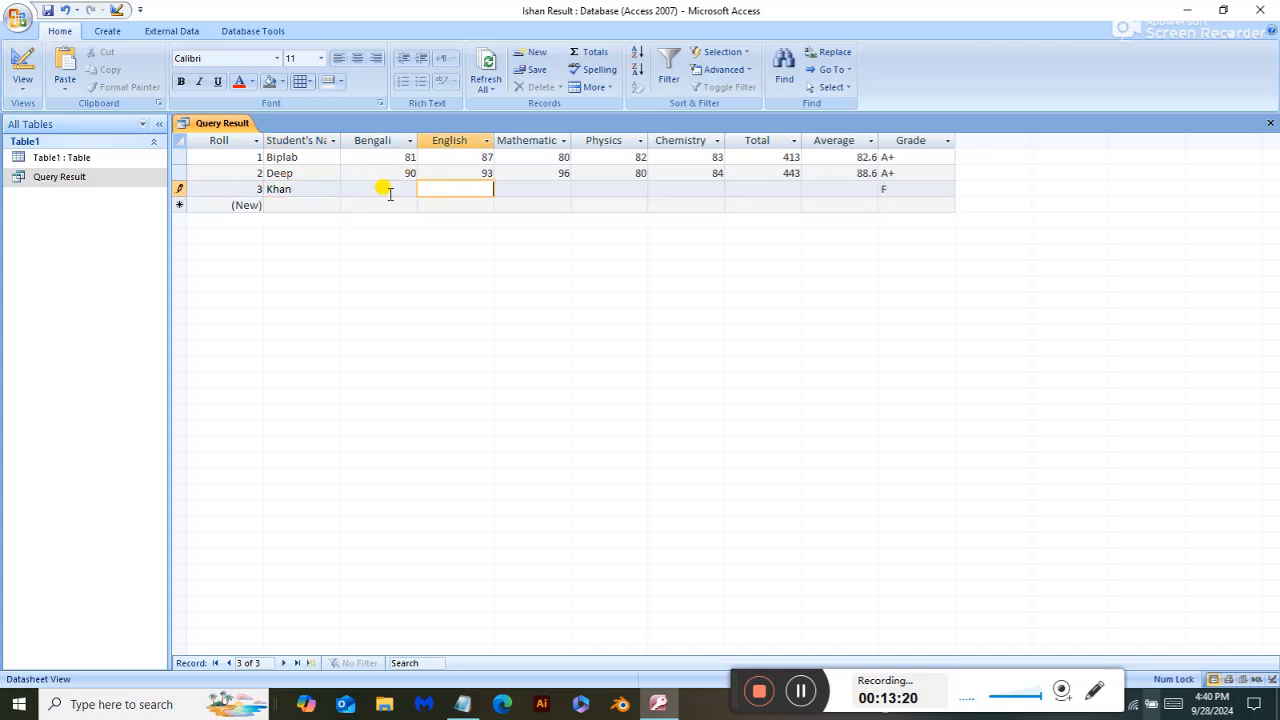
type("7")
left_click(389, 187)
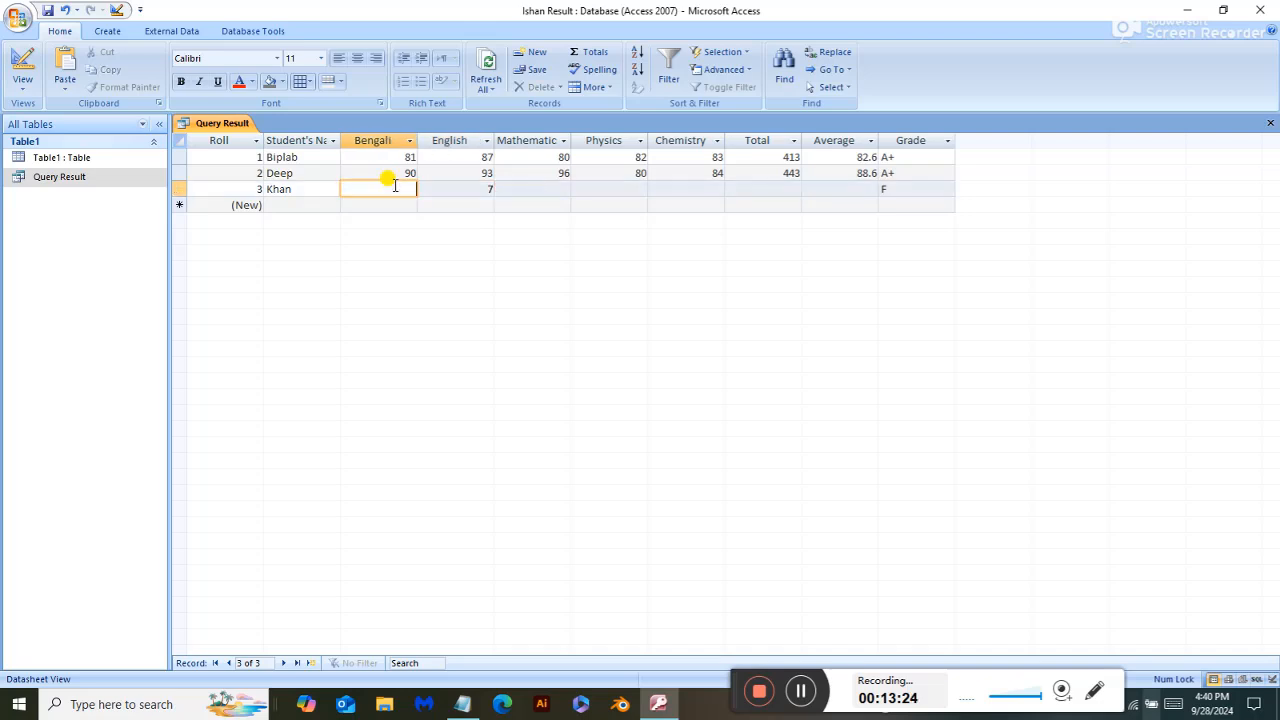
type("70")
key("Tab")
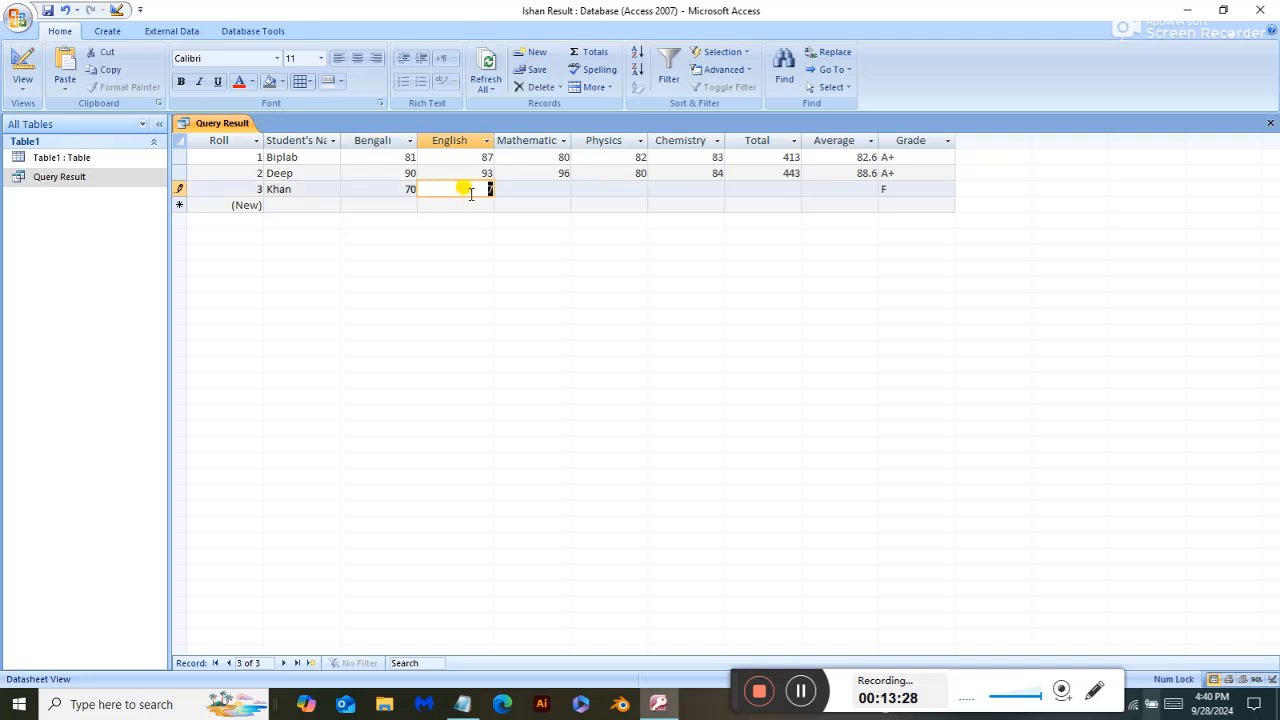
type("5")
key("Tab")
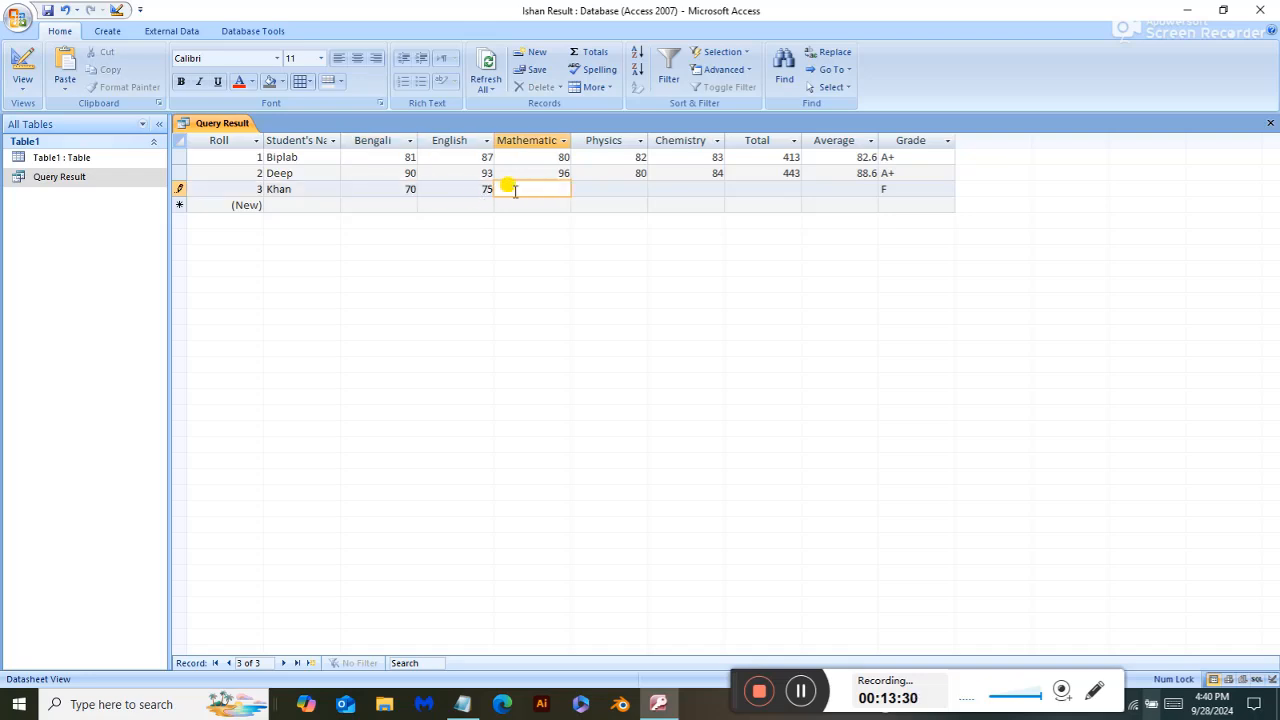
type("78")
key("Tab")
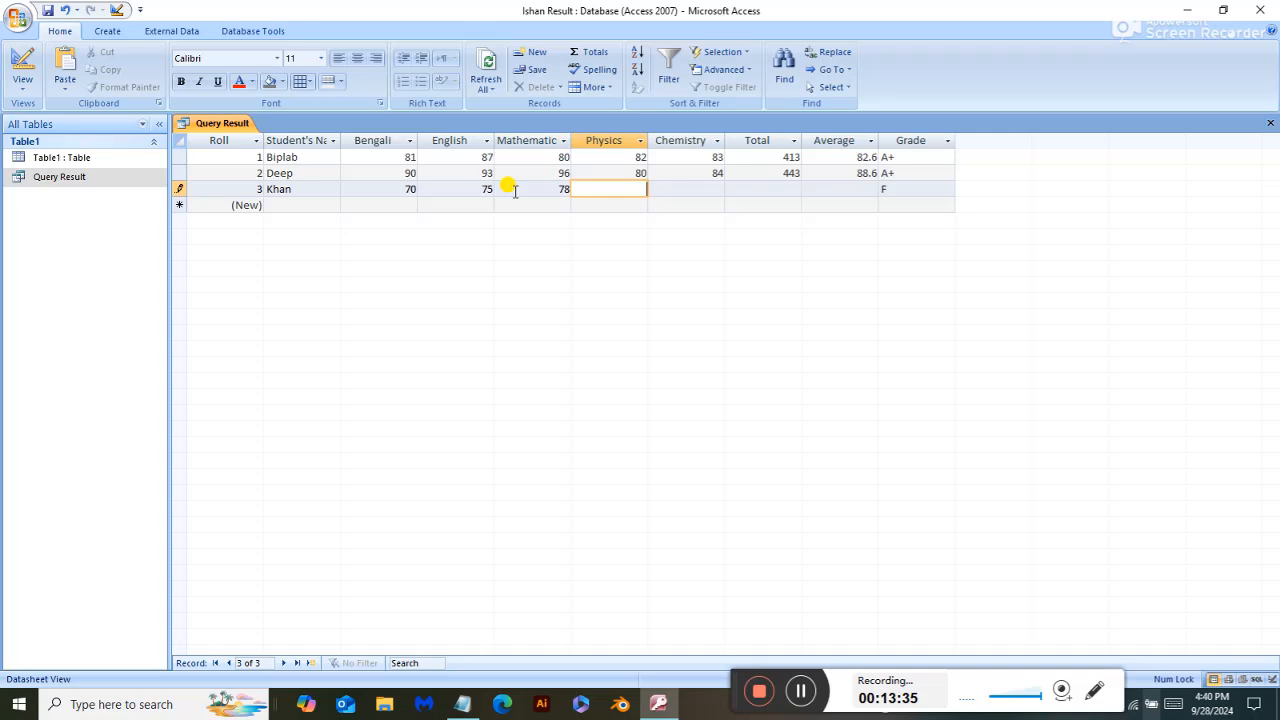
type("72")
key("Tab")
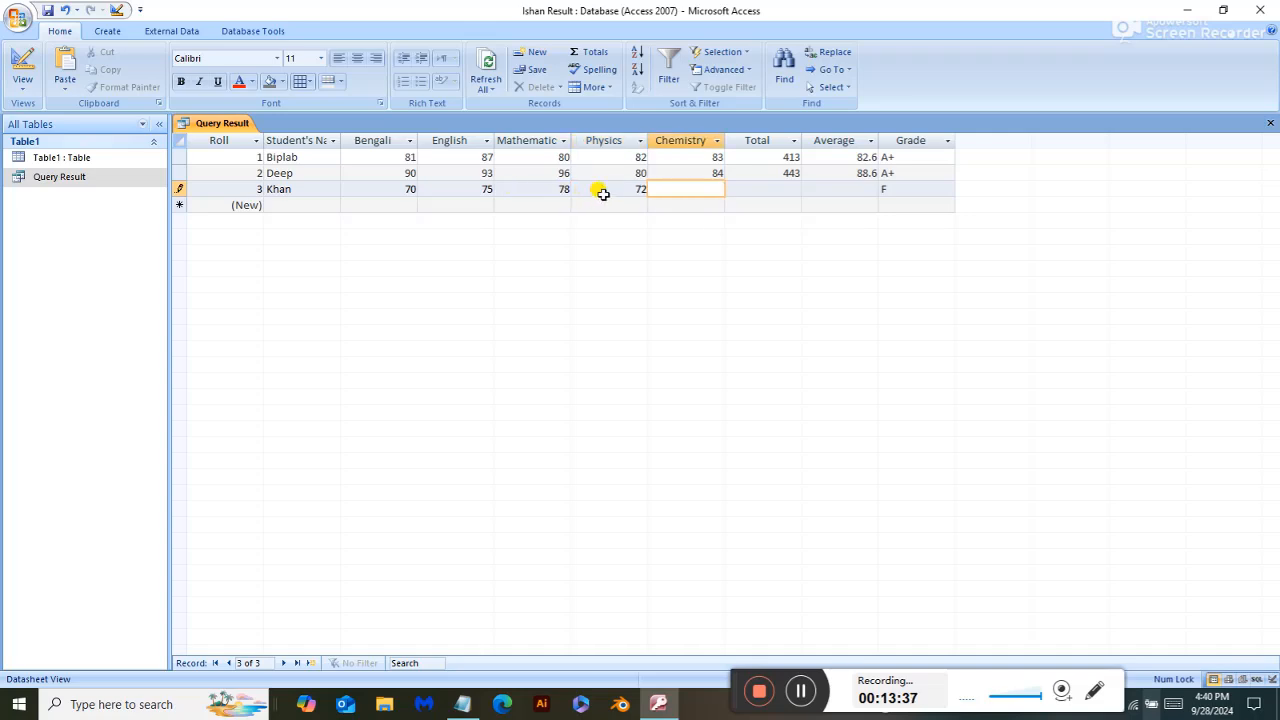
type("76")
key("Tab")
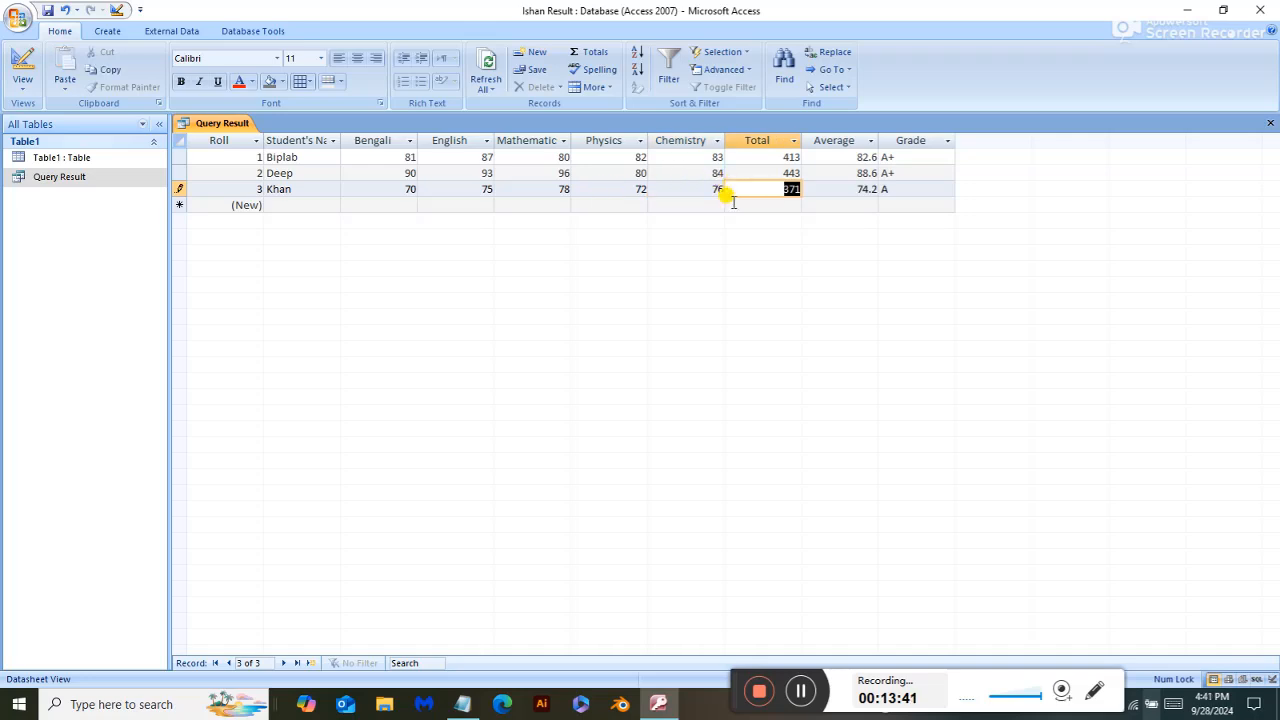
left_click(740, 189)
Start a fourth record in the query datasheet and enter the student's name.
left_click(290, 204)
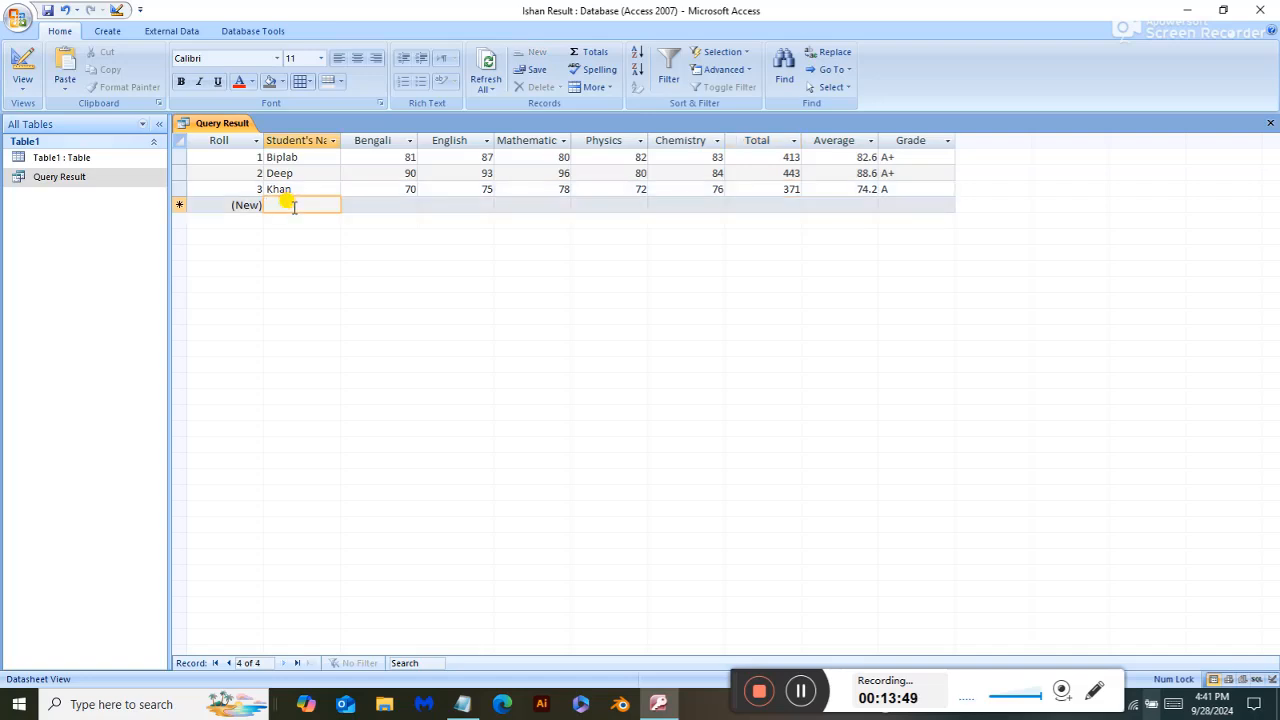
type("Karim")
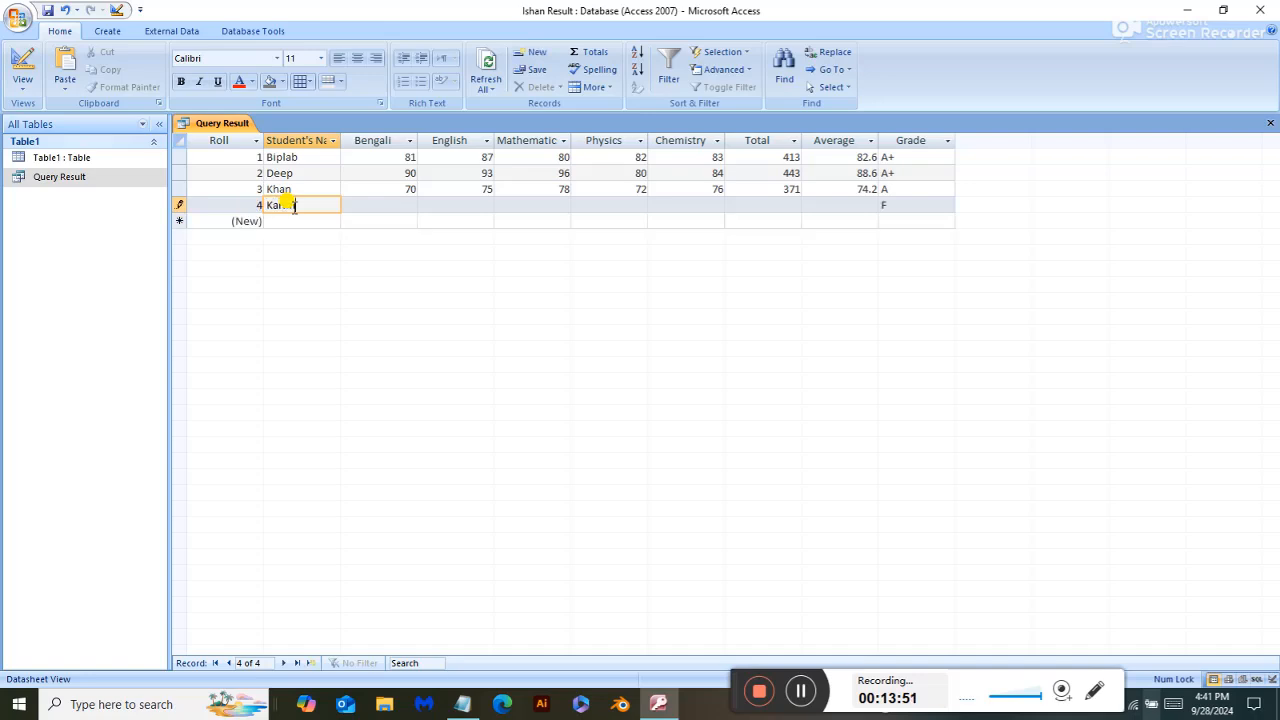
key("Tab")
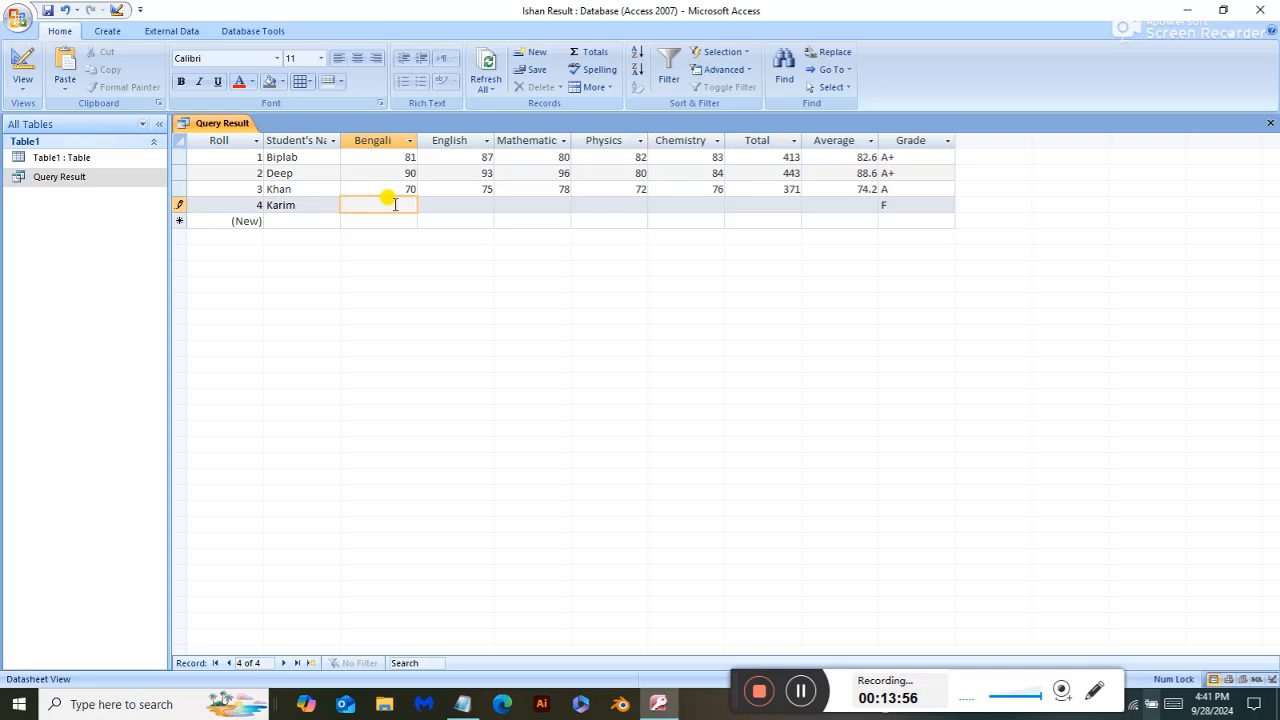
Enter the fourth student's marks: Bengali 60, English 63, Mathematic 65, Physics 68 and Chemistry 90.
type("60")
key("Tab")
type("63")
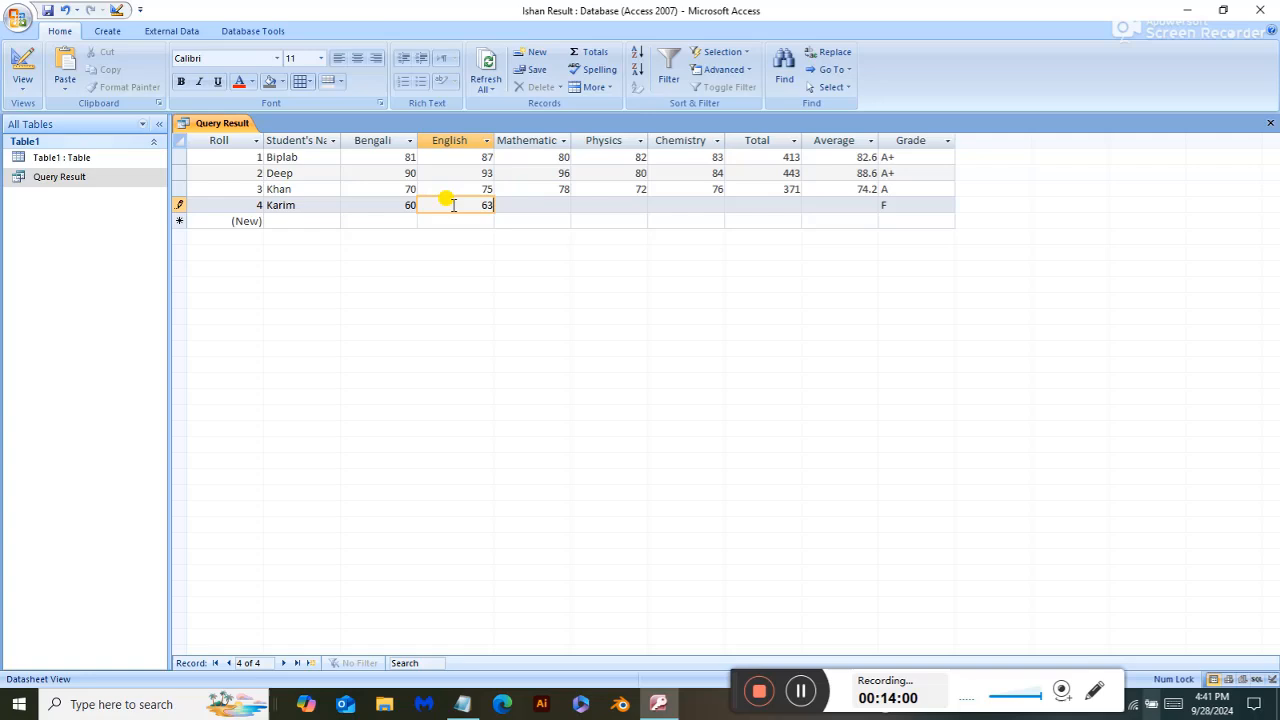
key("Tab")
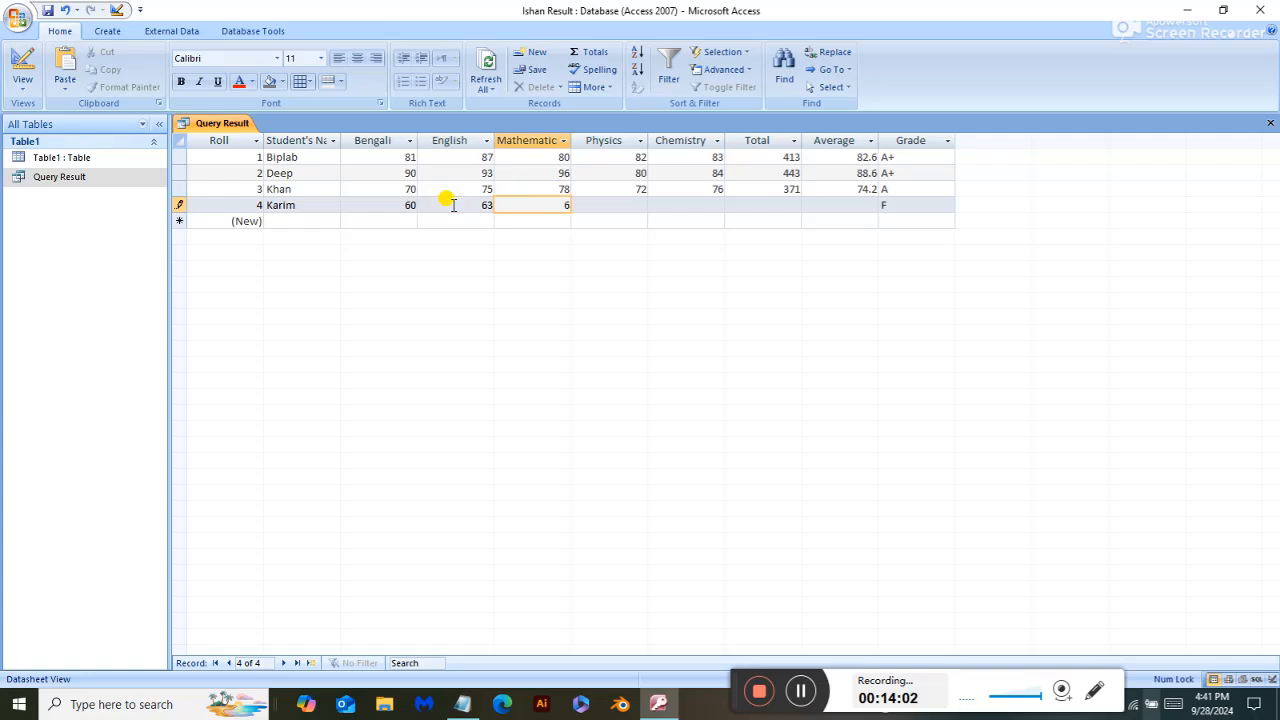
type("65")
key("Tab")
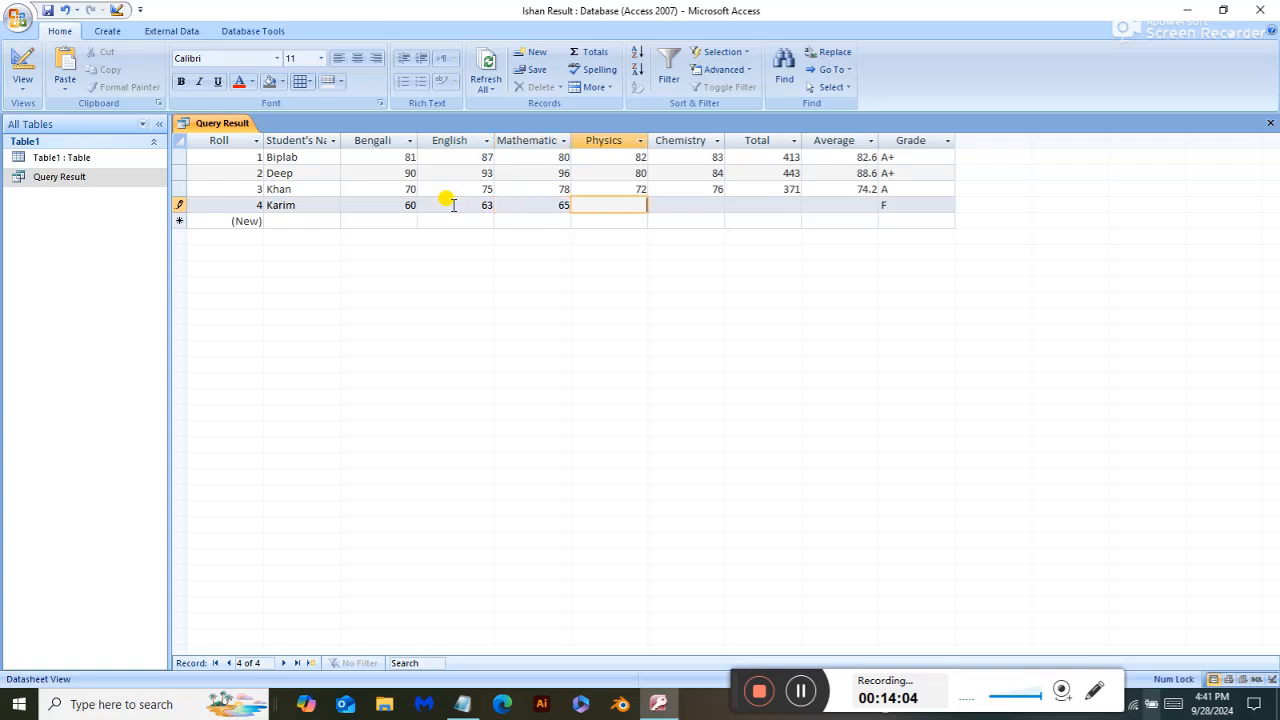
type("68")
key("Tab")
type("90")
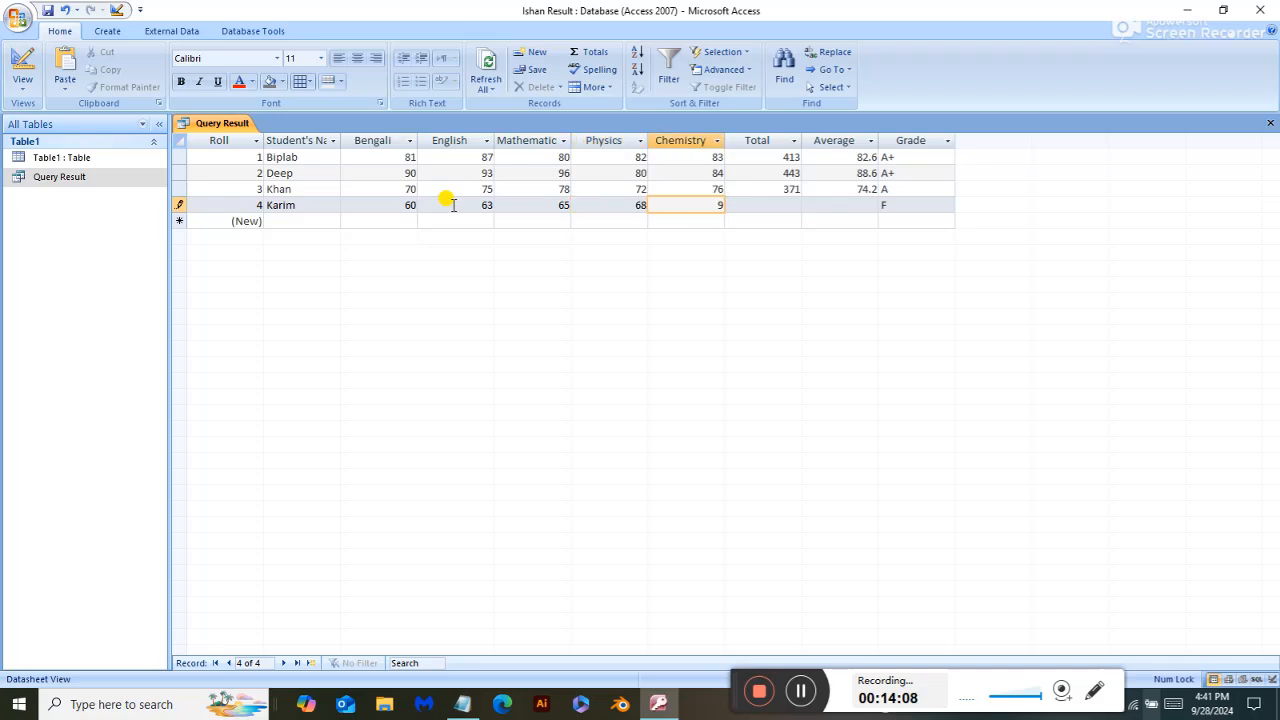
key("Tab")
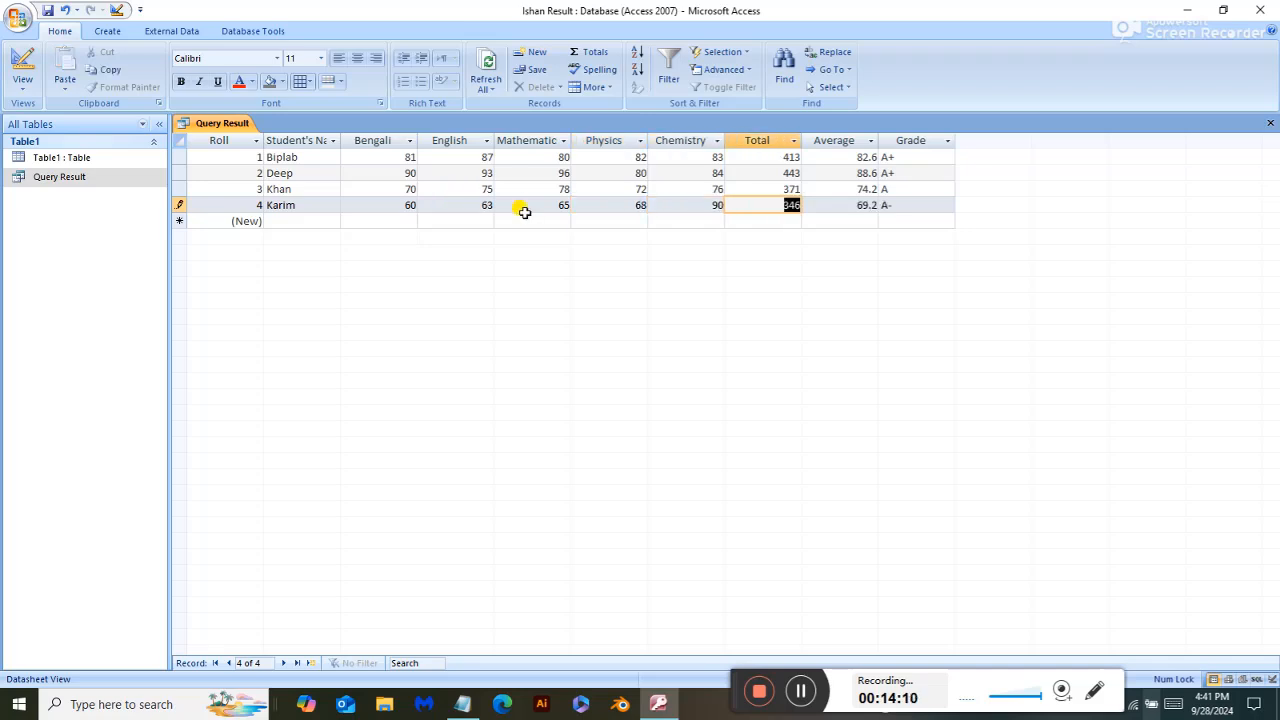
Start a fifth record in the query datasheet and enter the student's name.
left_click(280, 221)
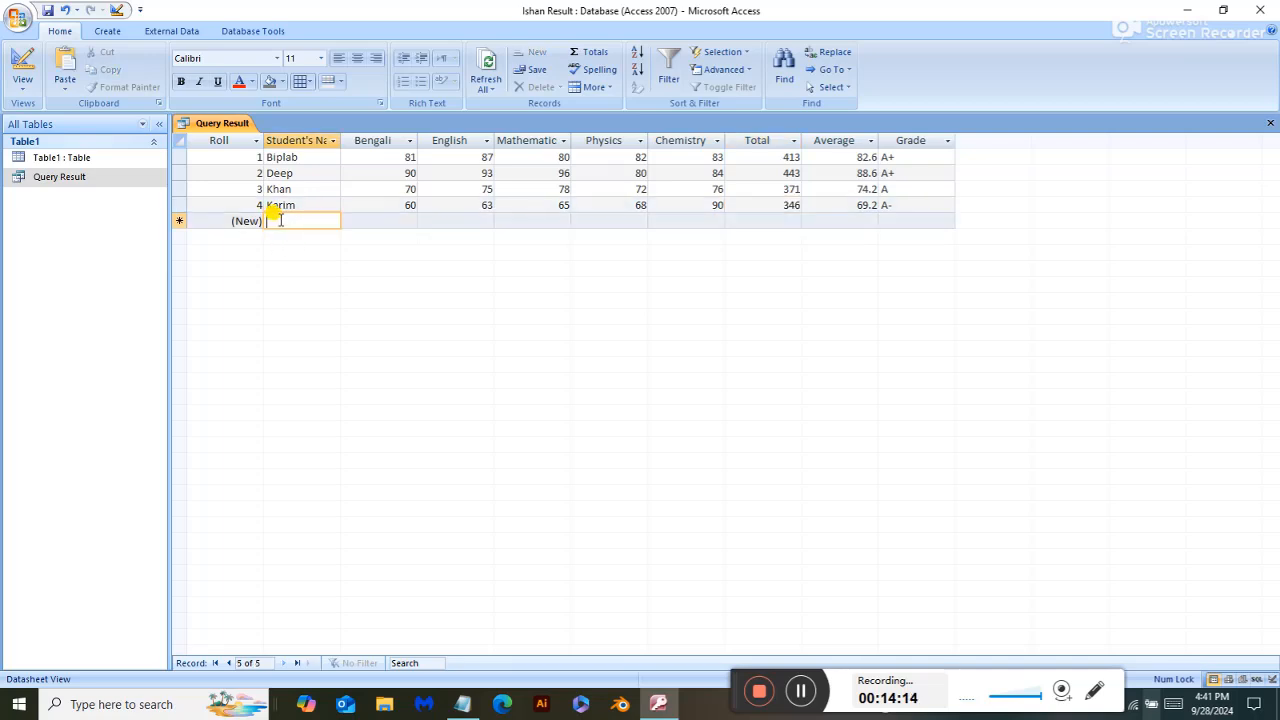
type("Hosa")
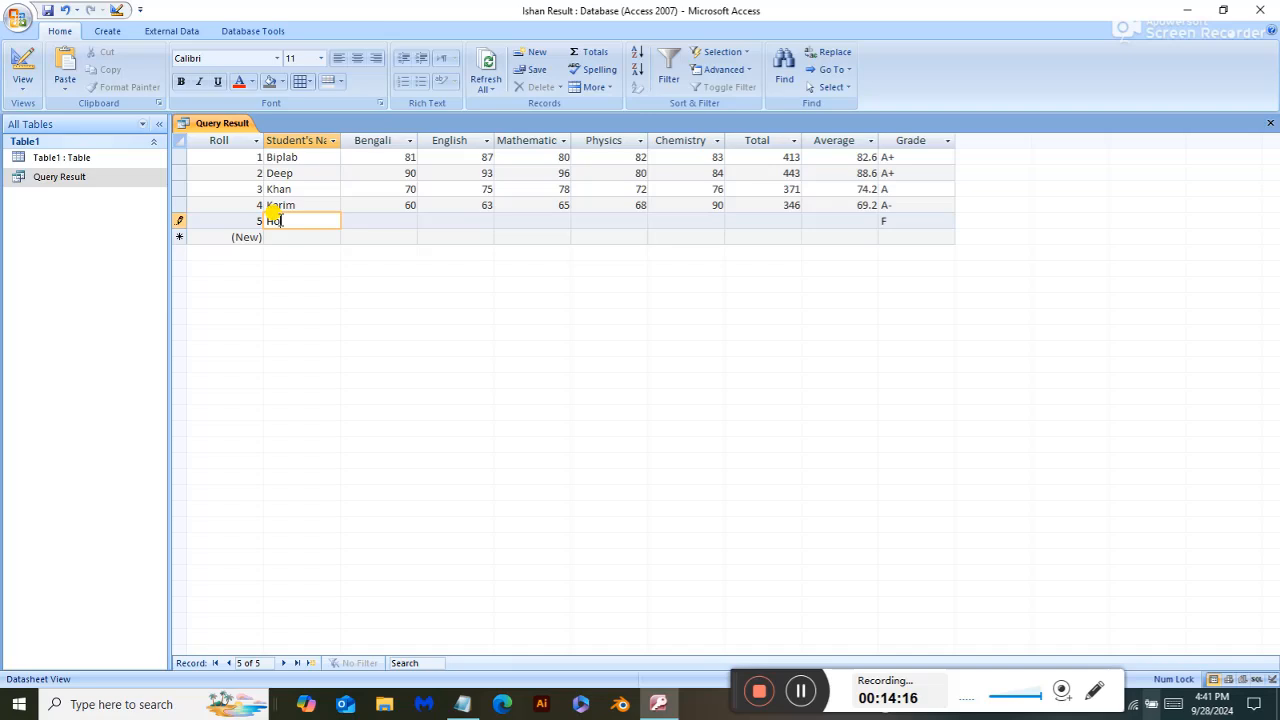
type("in")
key("Tab")
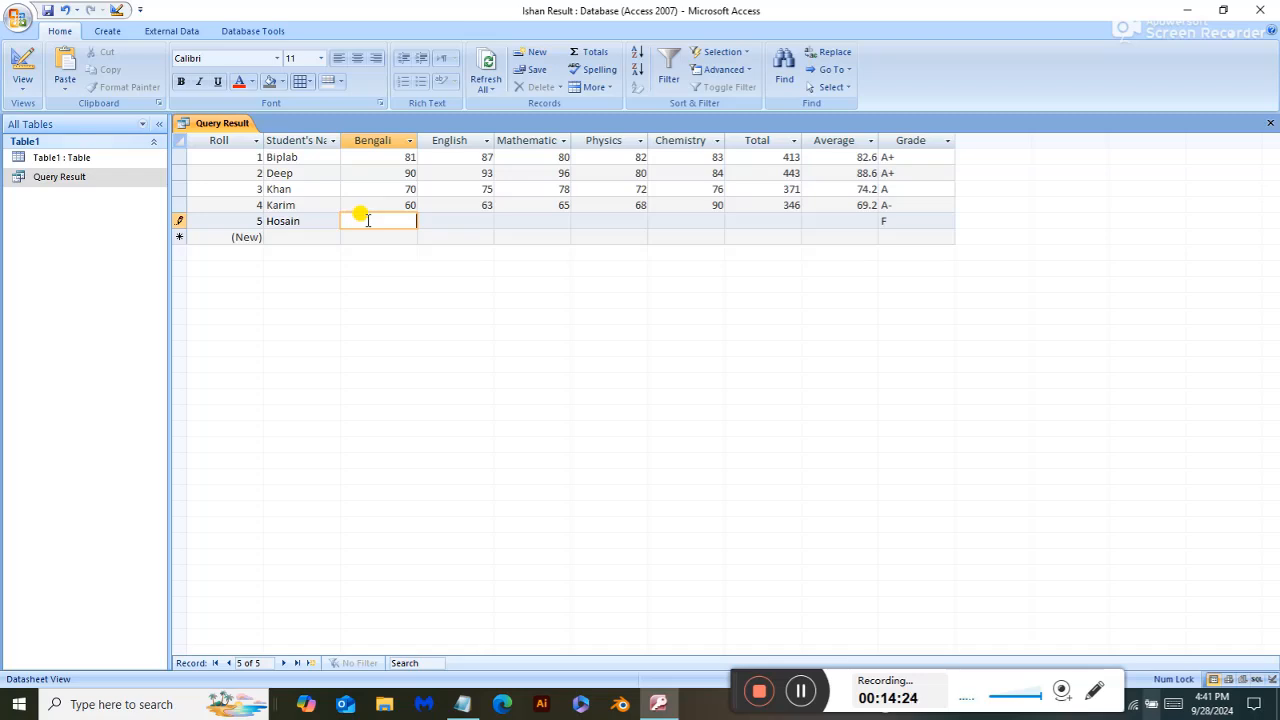
Enter the fifth student's marks: Bengali 52, English 50, Mathematic 55, Physics 56 and Chemistry 53.
type("52")
key("Tab")
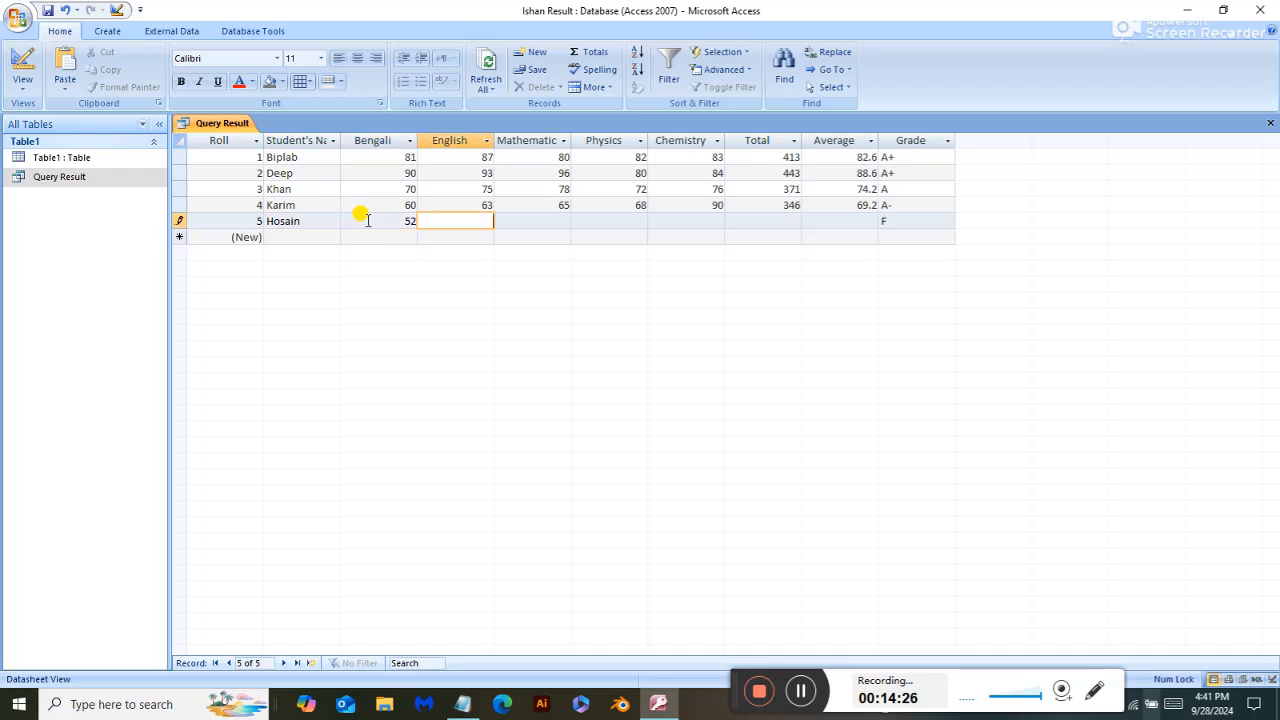
type("50")
key("Tab")
type("5")
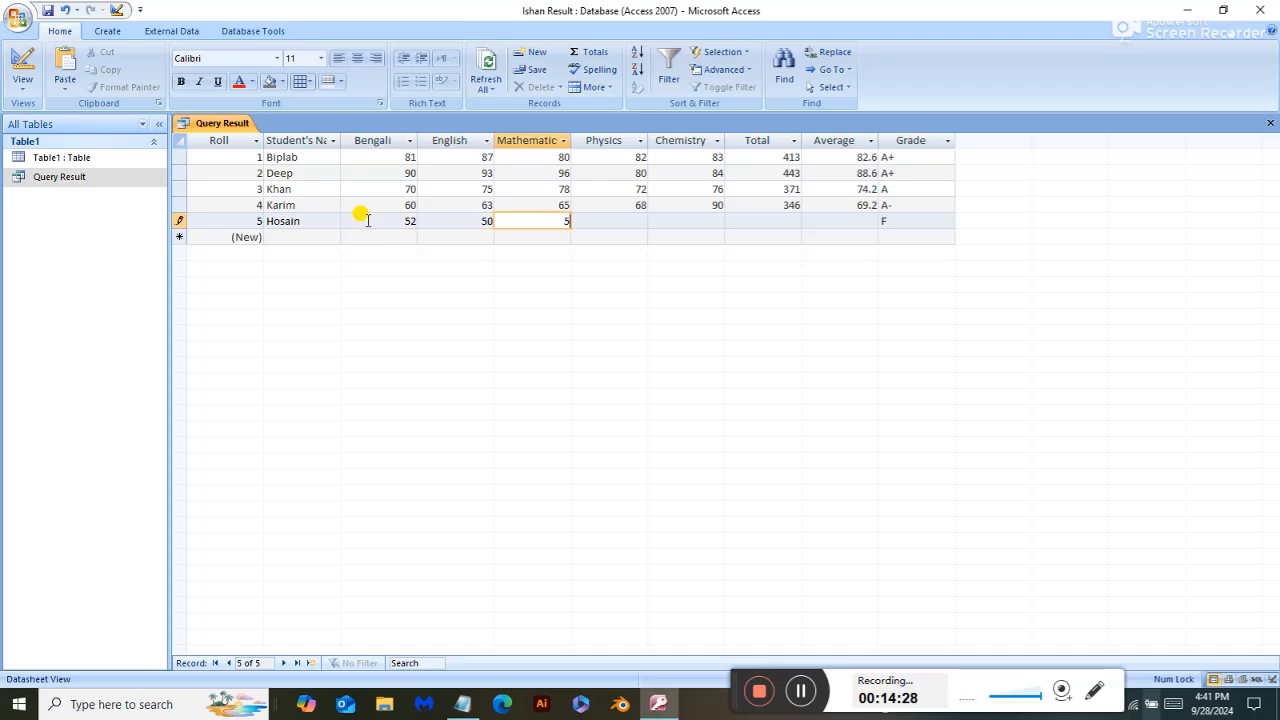
type("5")
key("Tab")
type("5")
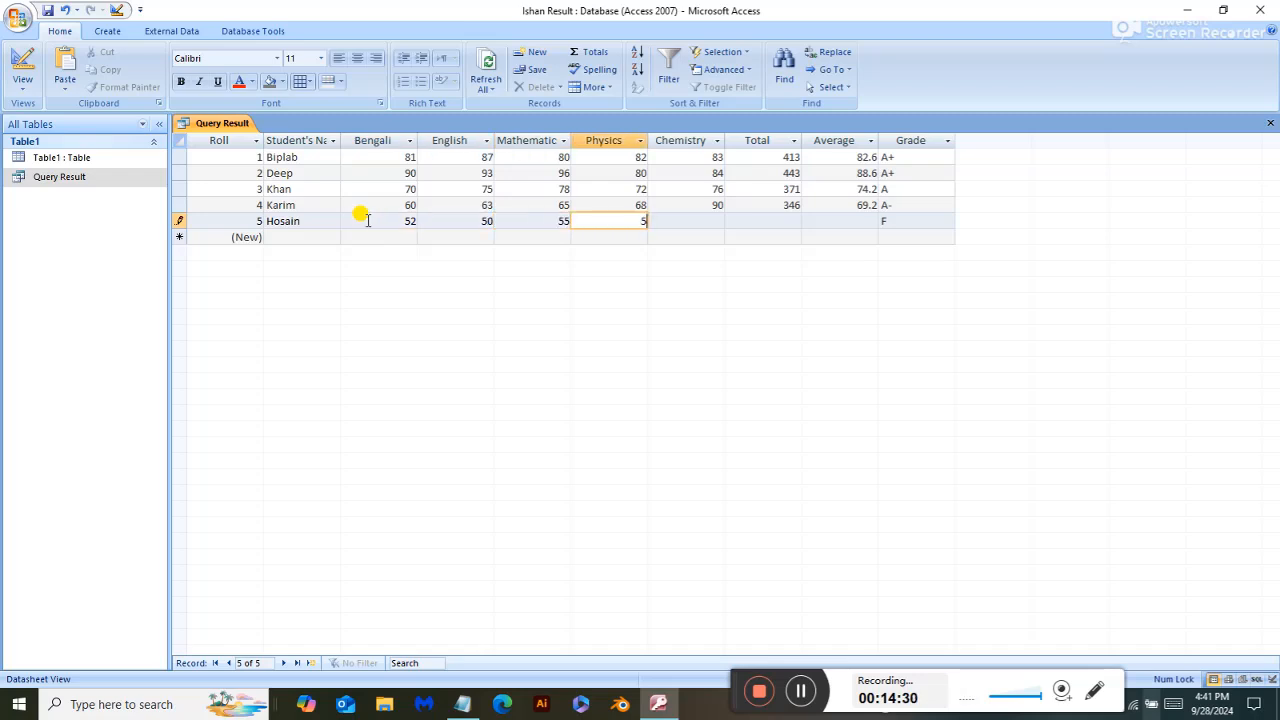
type("6")
key("Tab")
type("53")
key("Tab")
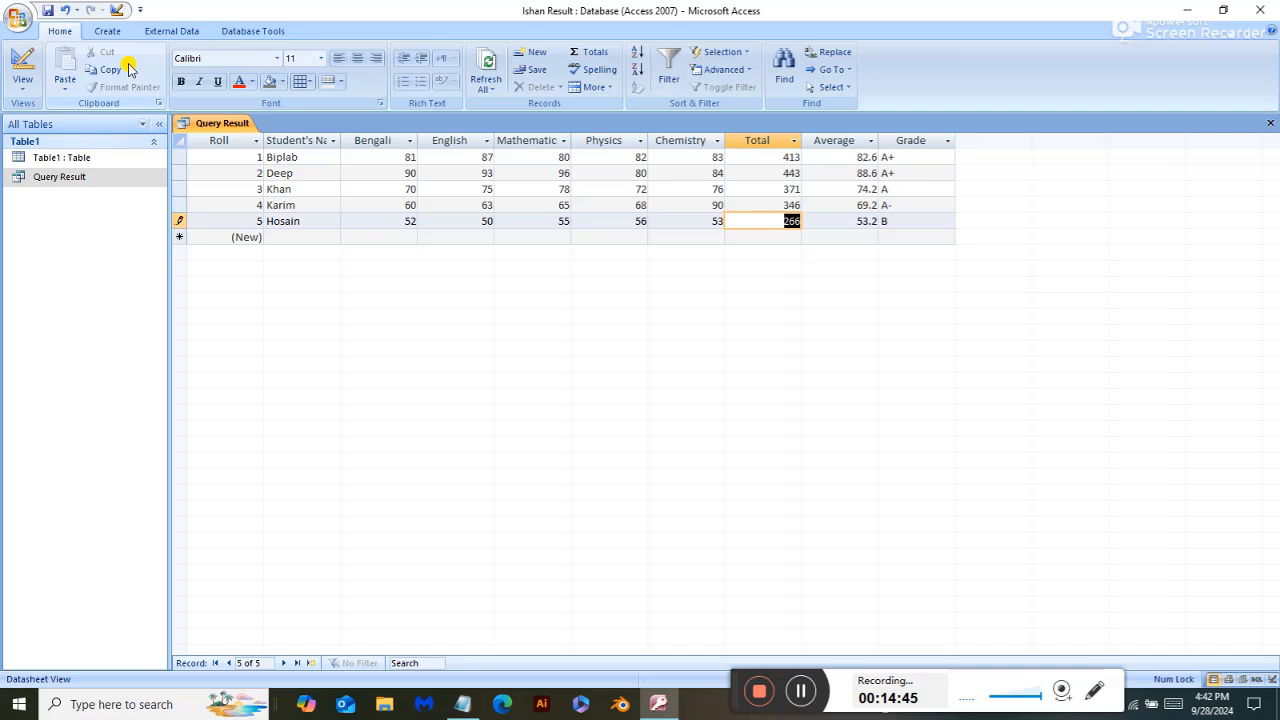
Start a Form Wizard form from the Query Result query, include all its fields and keep the Columnar layout.
left_click(105, 31)
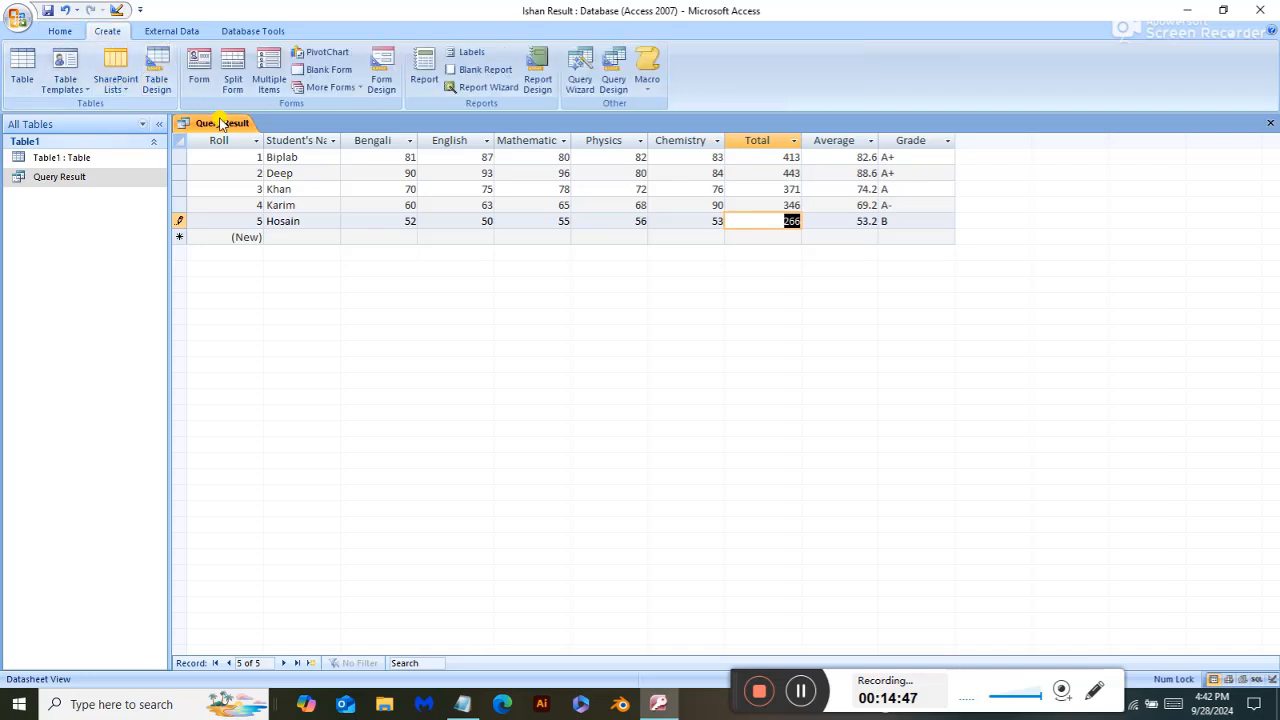
left_click(359, 90)
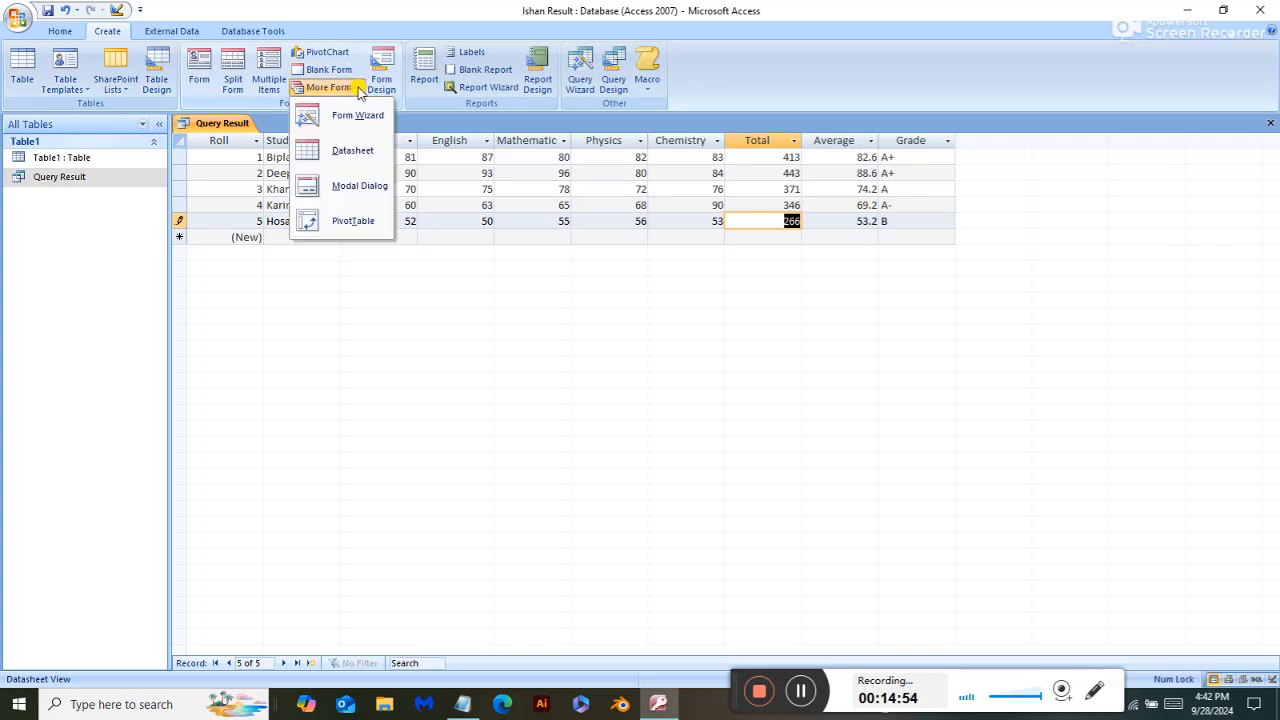
left_click(355, 120)
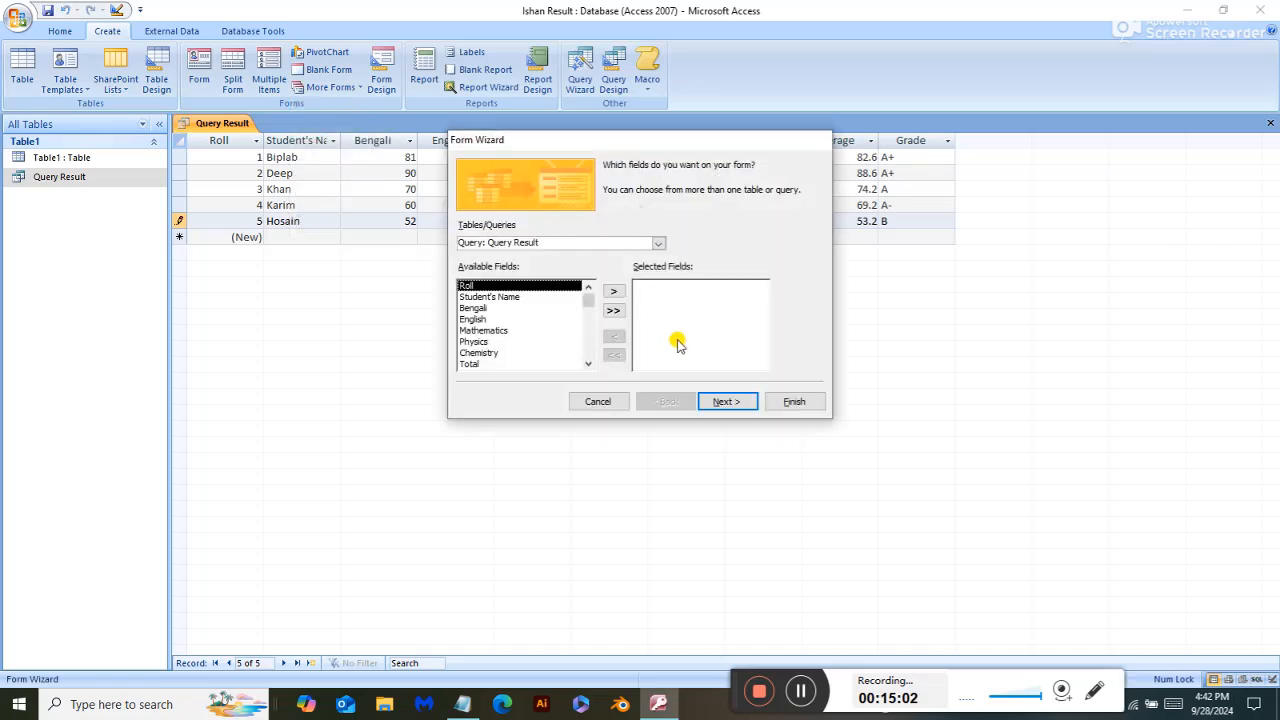
left_click(613, 312)
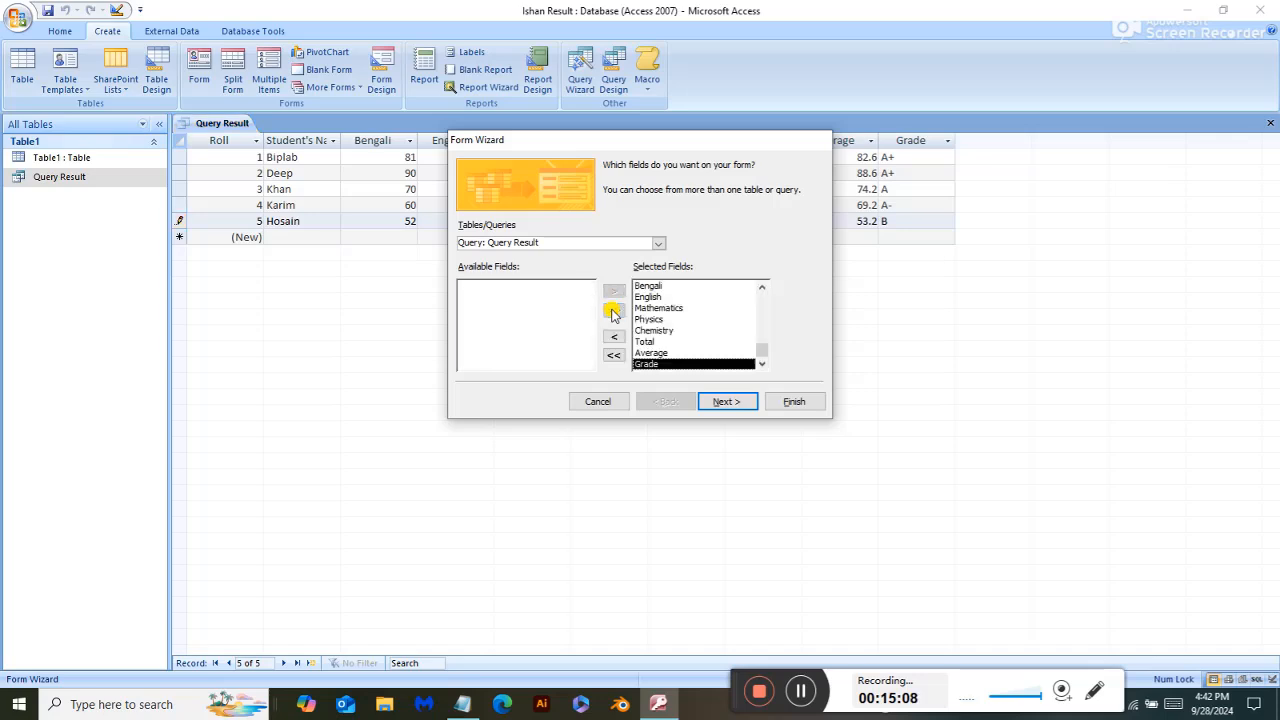
left_click(712, 403)
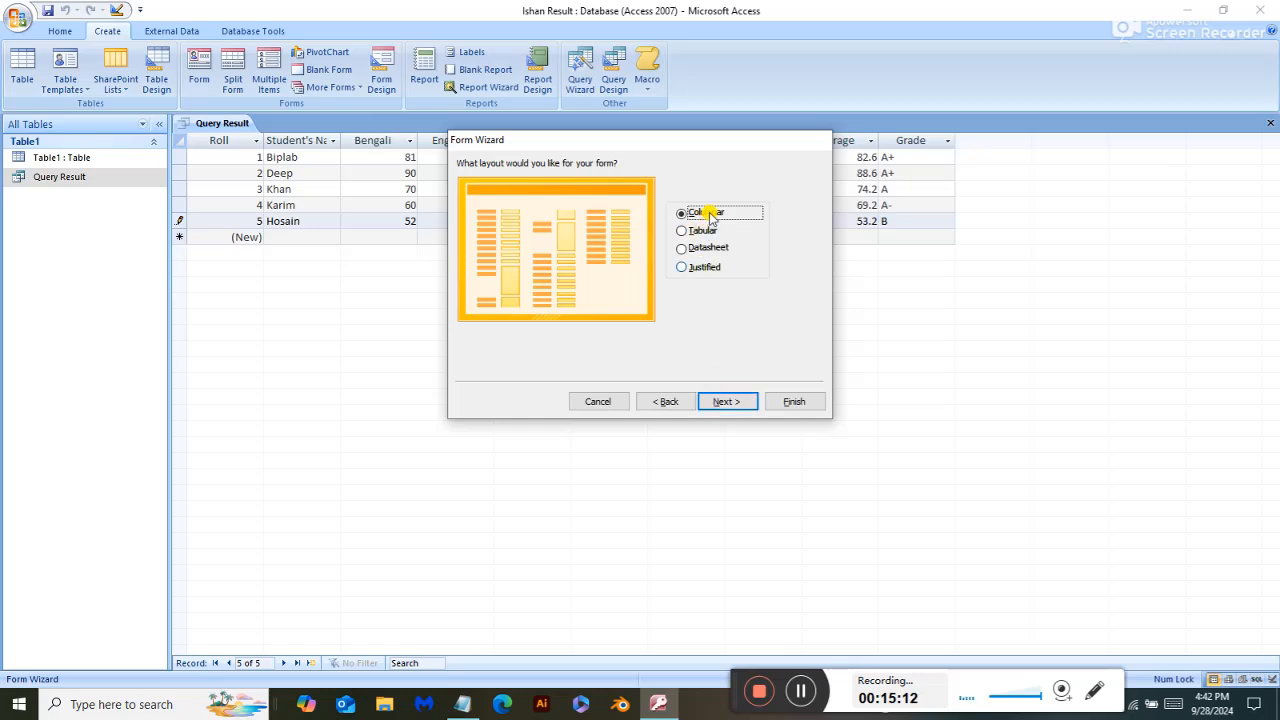
left_click(722, 402)
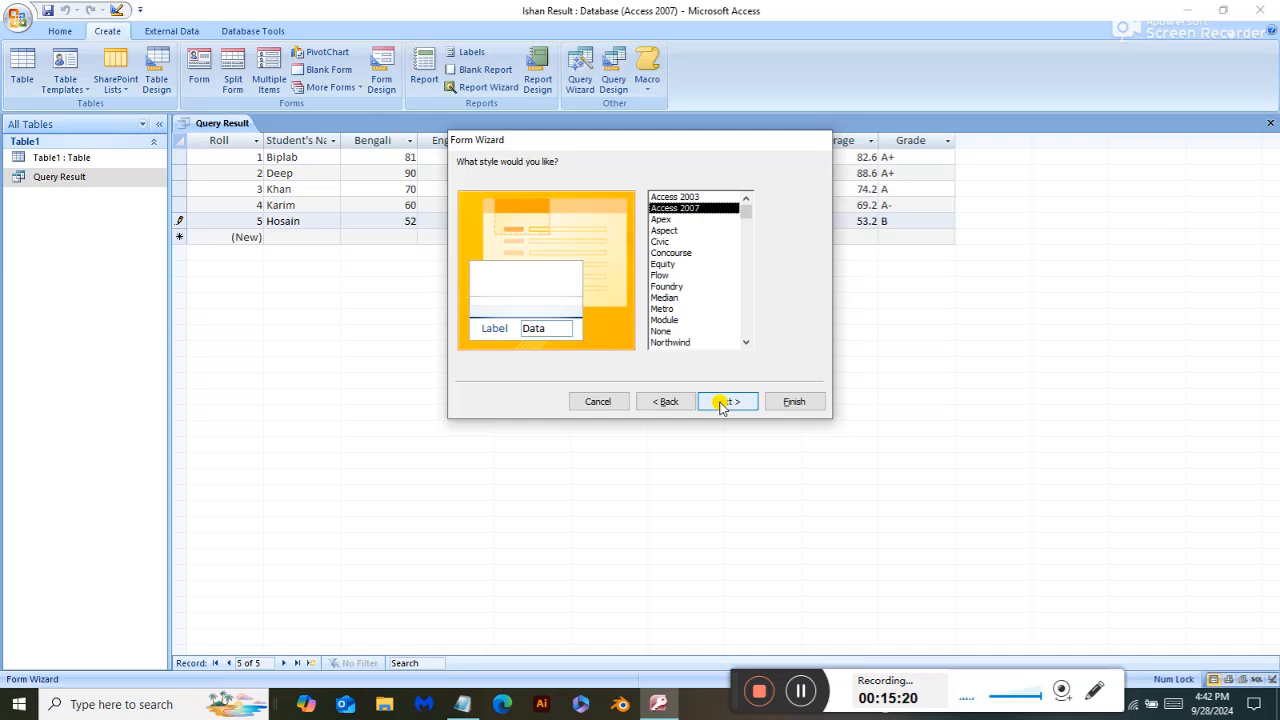
Preview the Apex, Civic and Concourse styles for the form.
left_click(662, 221)
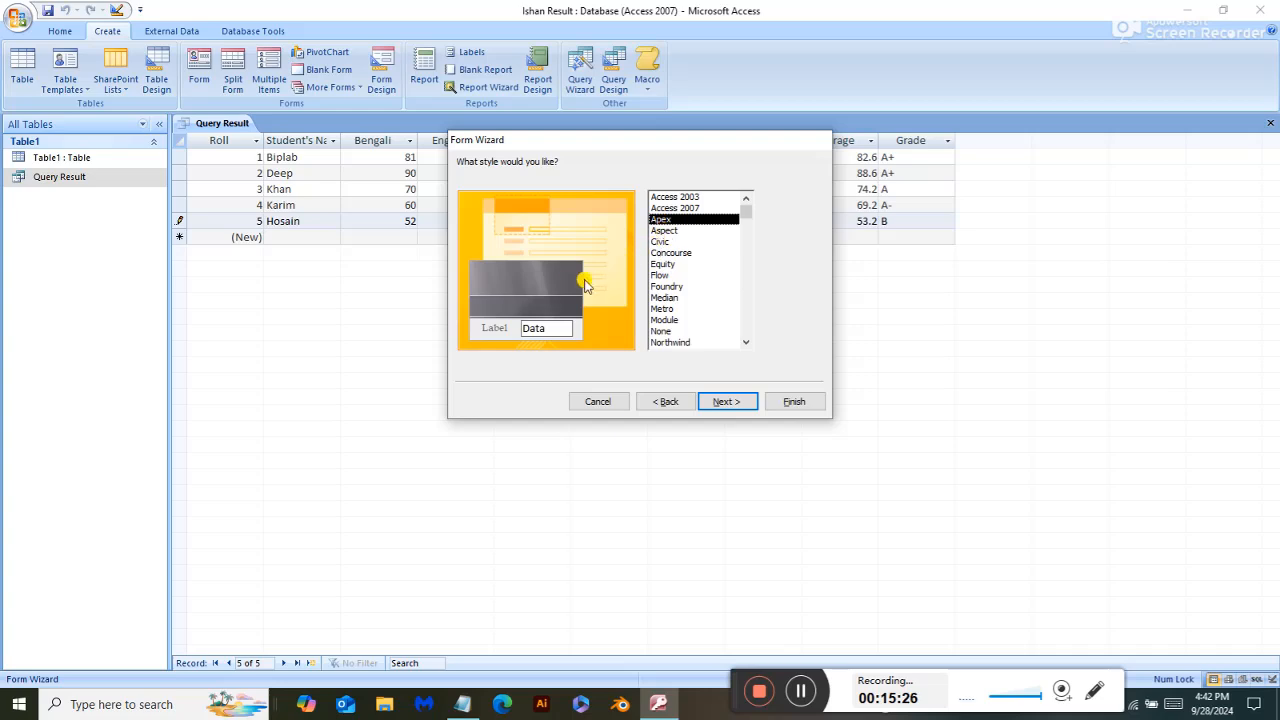
left_click(664, 243)
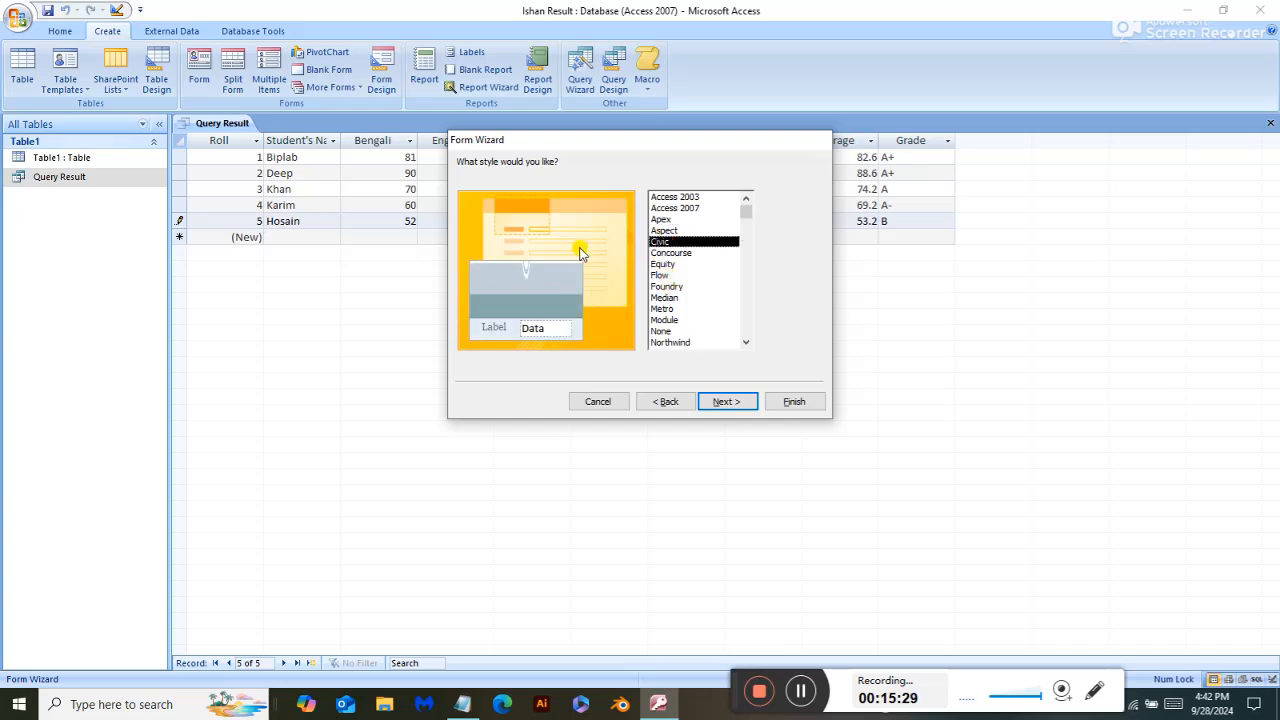
left_click(662, 253)
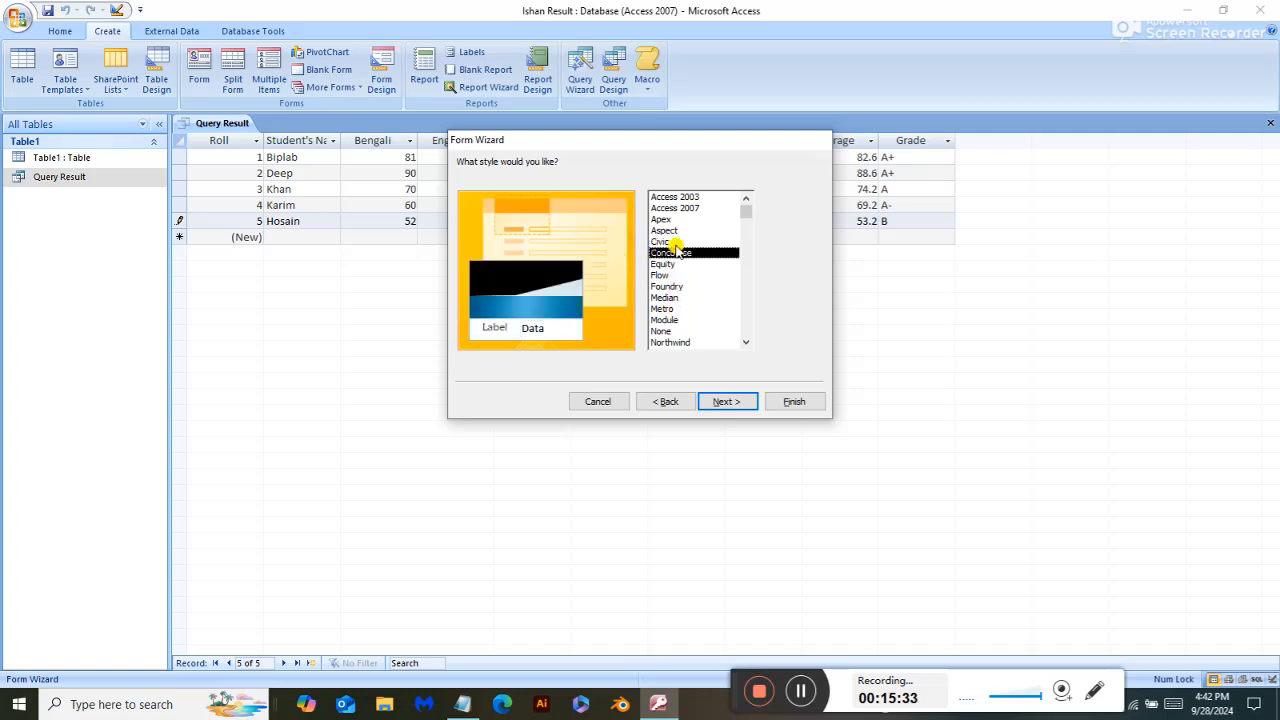
Choose the Access 2007 style and finish the form titled Query Result, opening it to view or enter information.
left_click(670, 208)
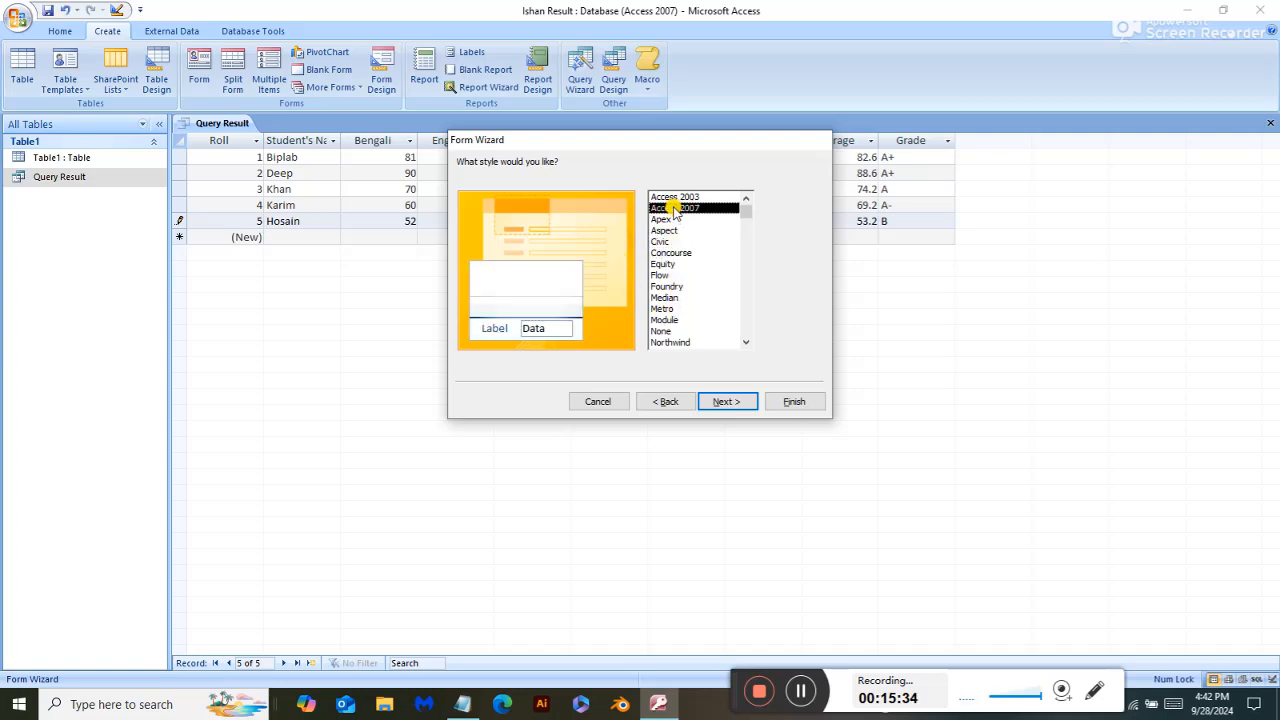
left_click(720, 403)
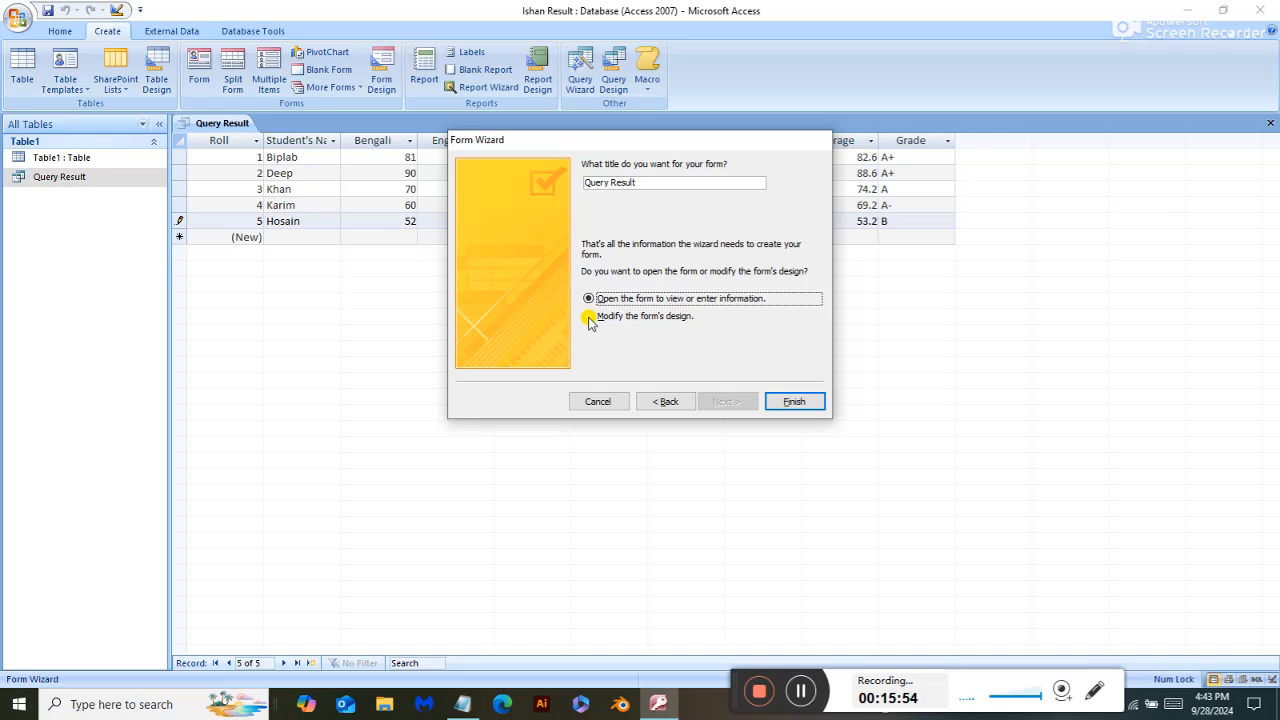
left_click(793, 402)
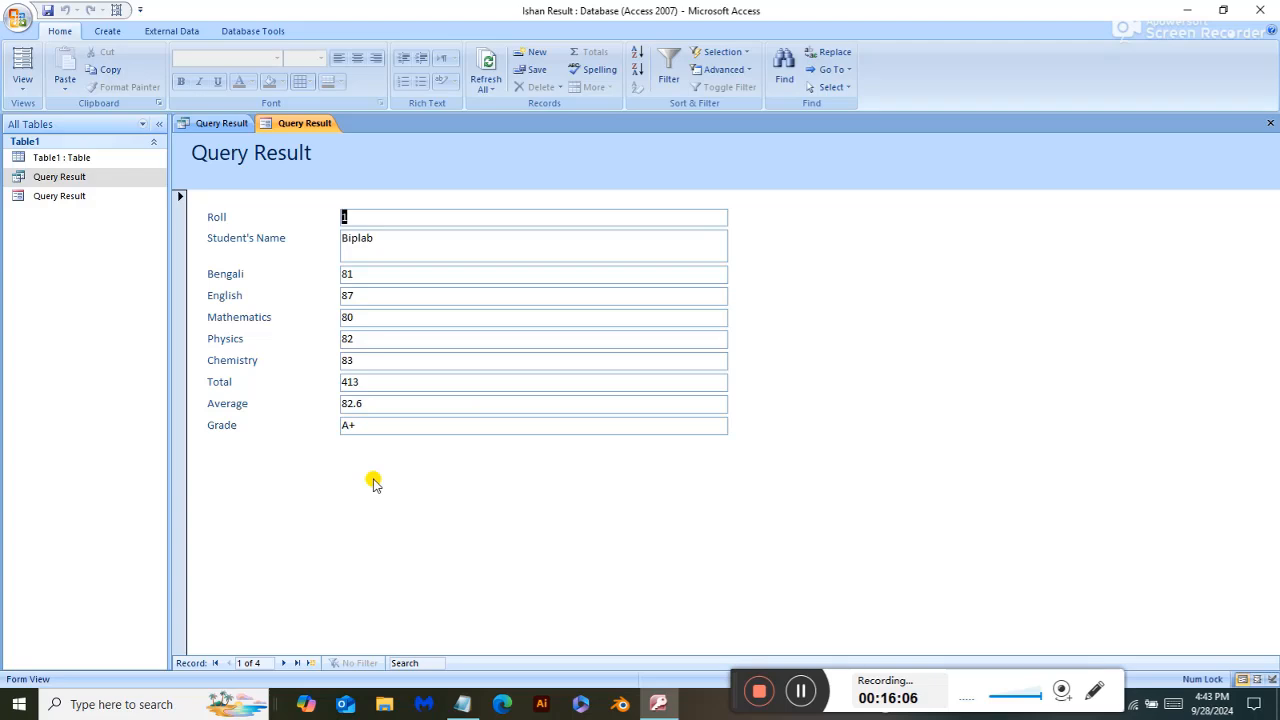
Browse forward through the student records in the Query Result form up to the blank new record.
left_click(284, 663)
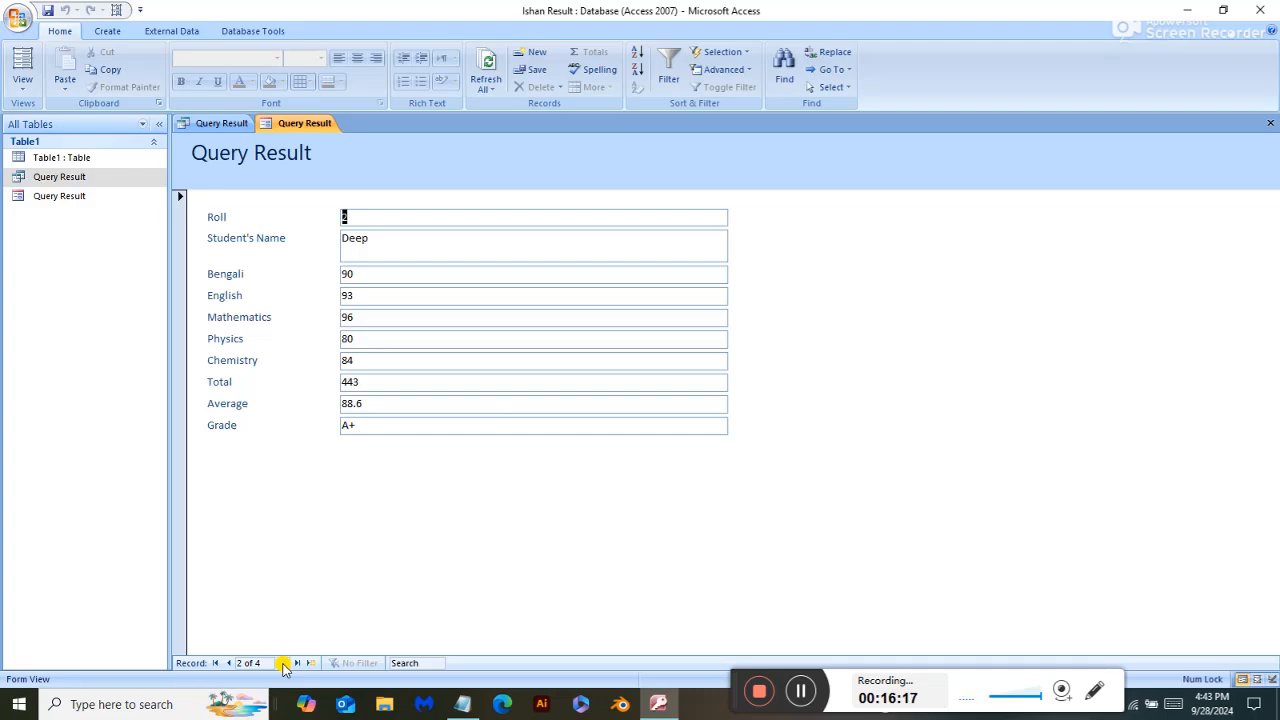
left_click(284, 663)
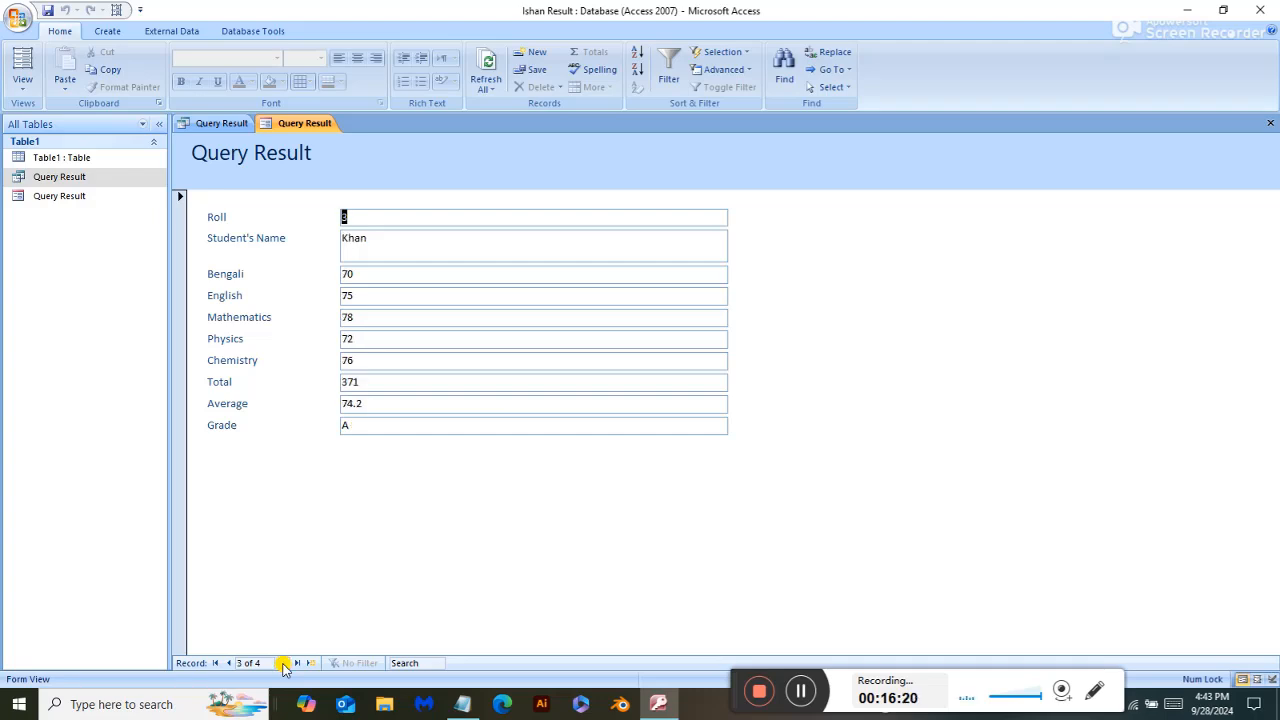
left_click(284, 663)
left_click(284, 663)
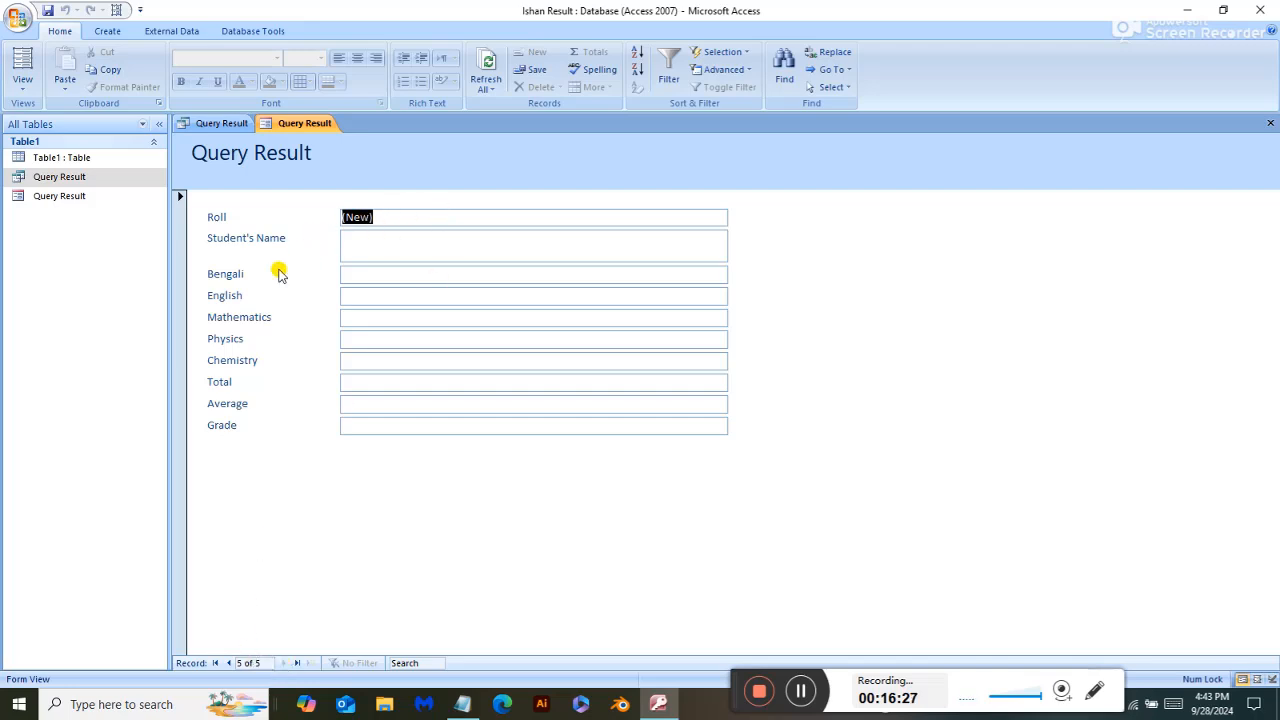
Return to the Query Result query datasheet and commit the fifth student's record by moving to the new row.
right_click(80, 182)
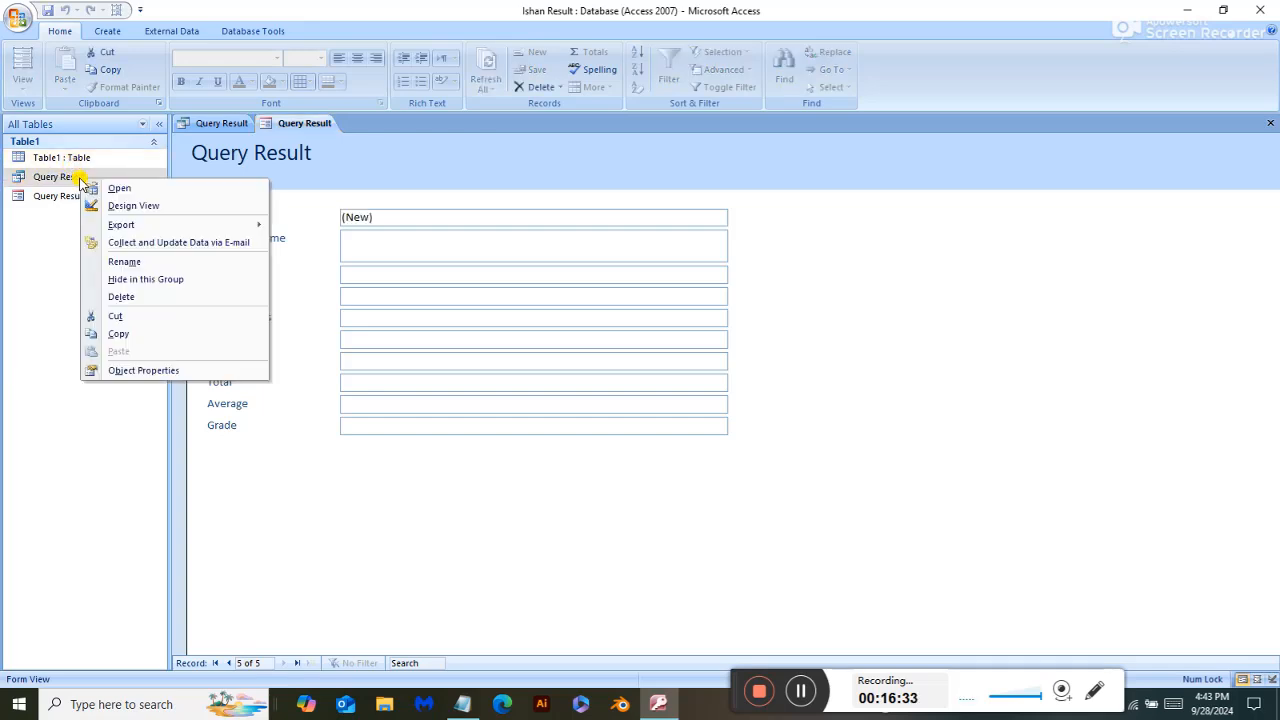
left_click(108, 189)
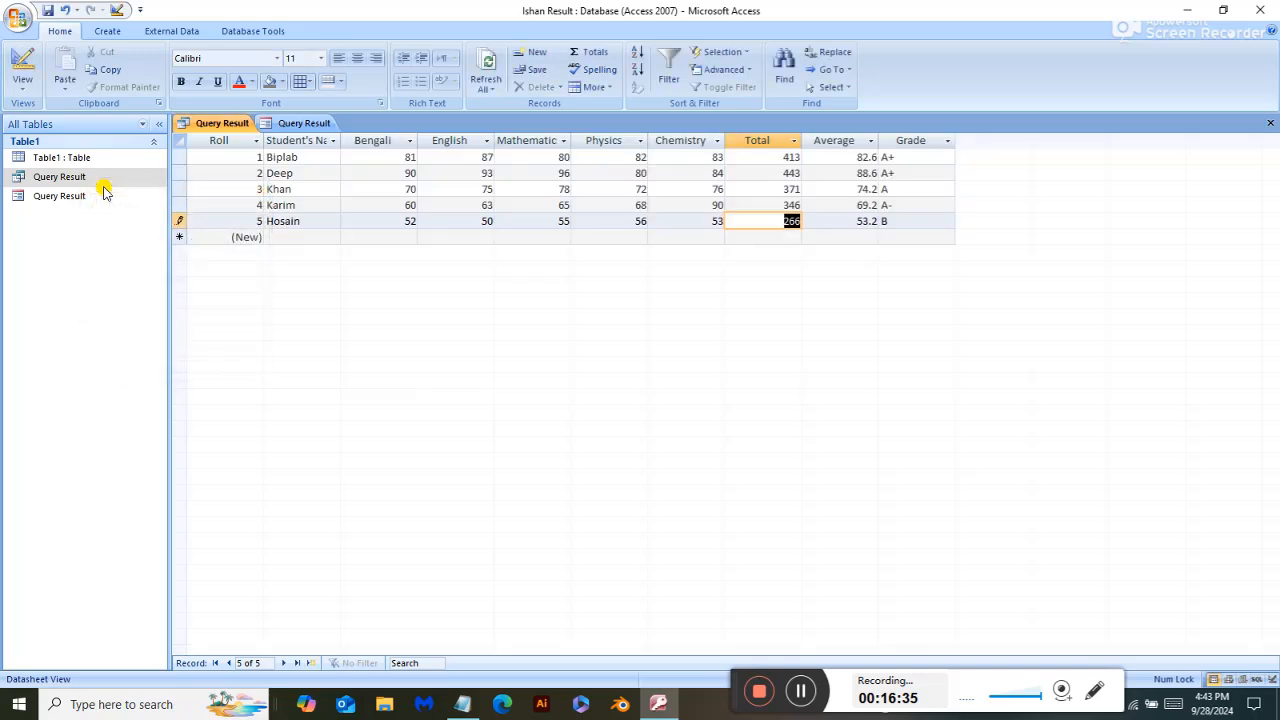
left_click(290, 237)
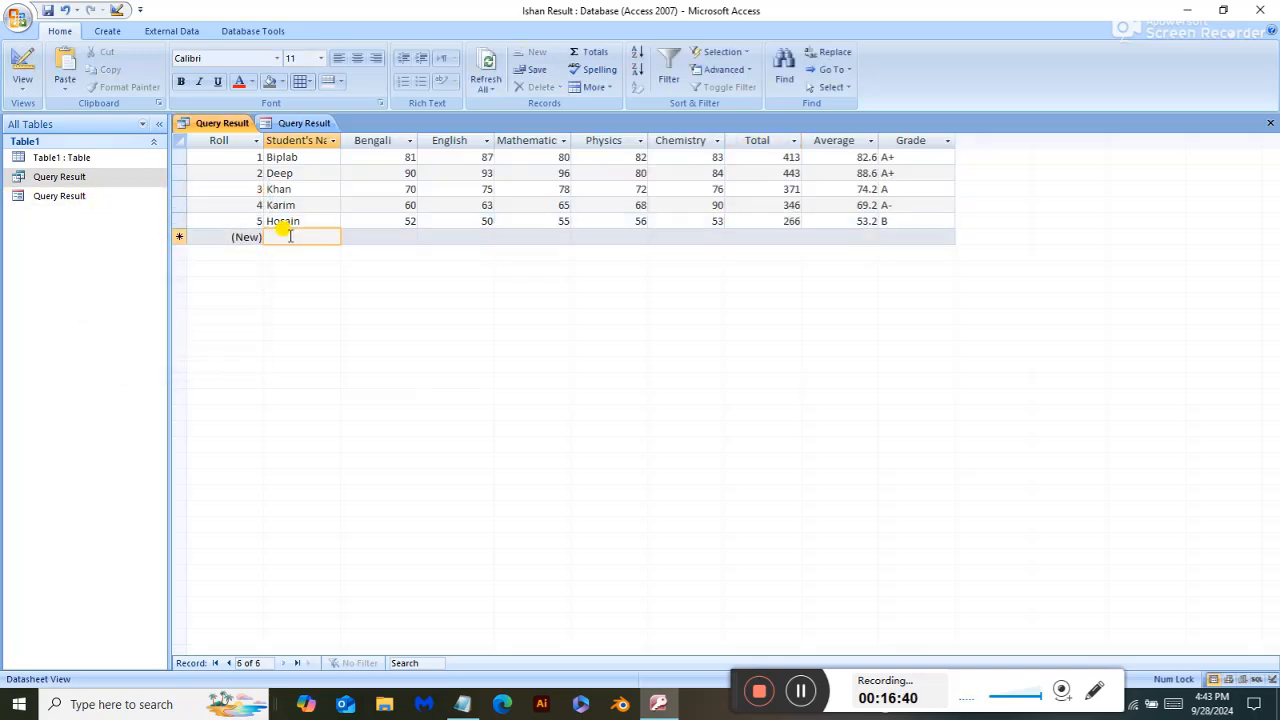
Reopen the Query Result form and go back one record from the blank one to check the last student's result.
right_click(48, 195)
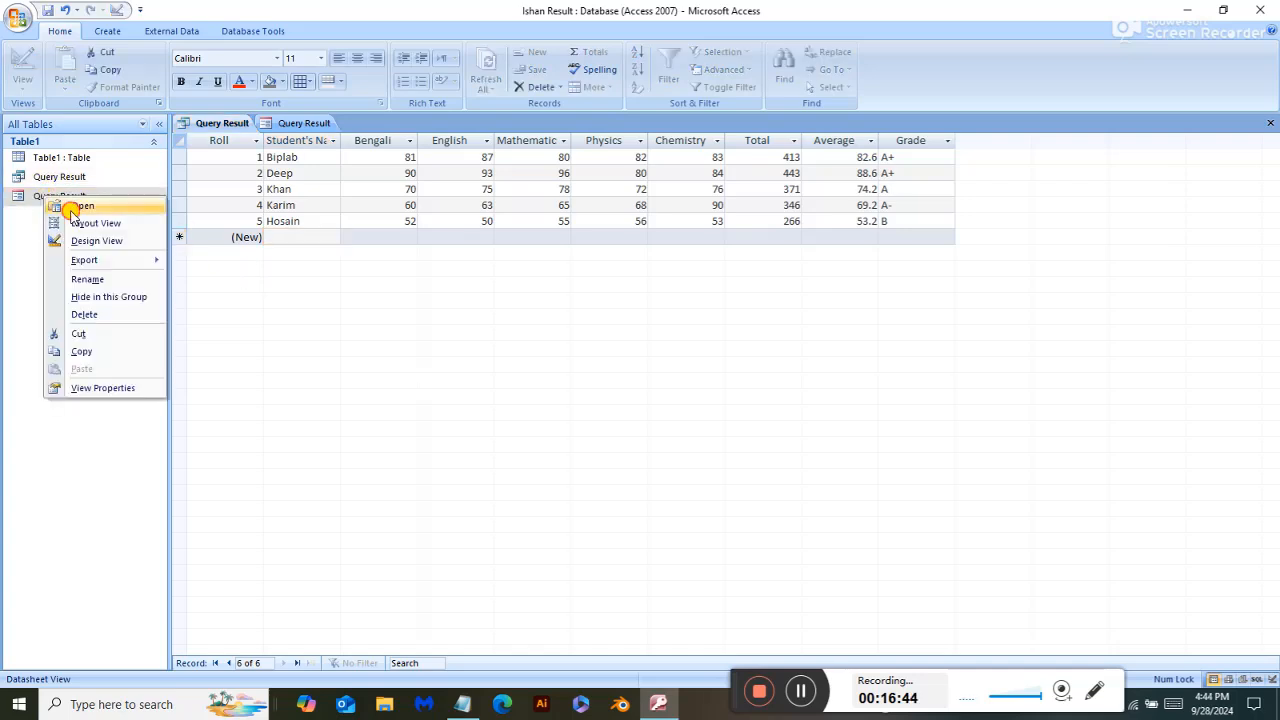
left_click(72, 206)
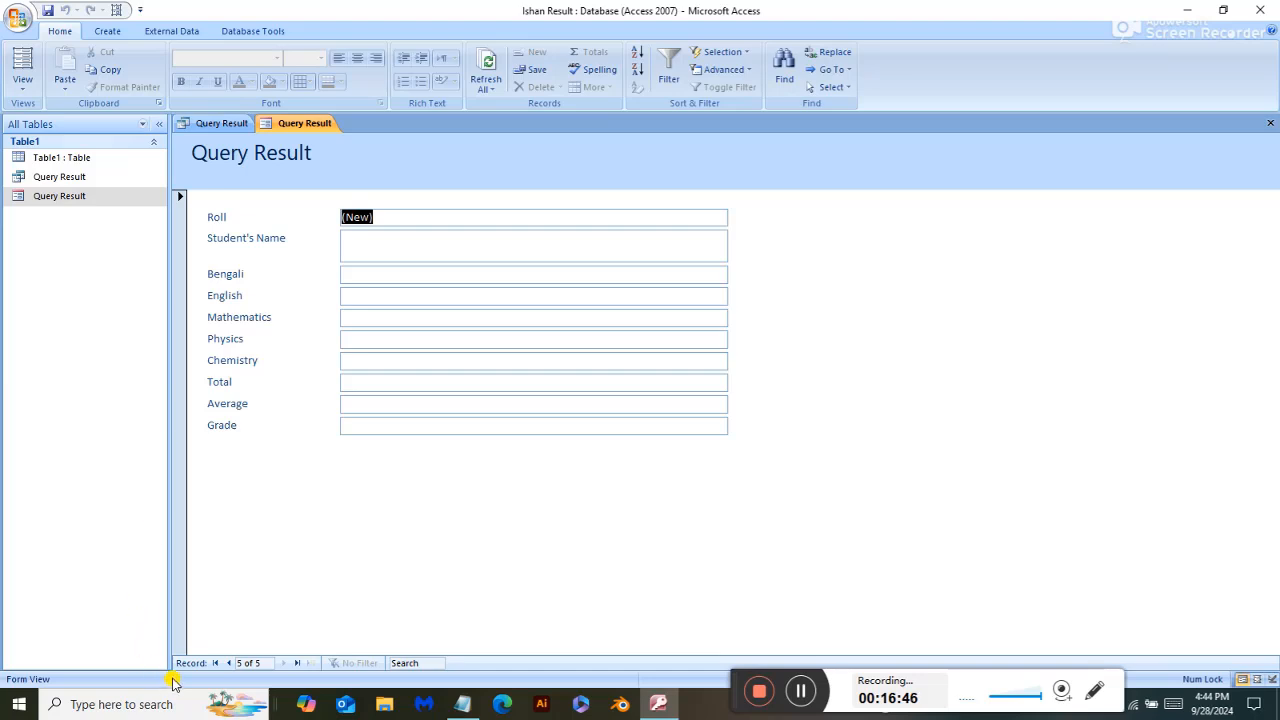
left_click(228, 663)
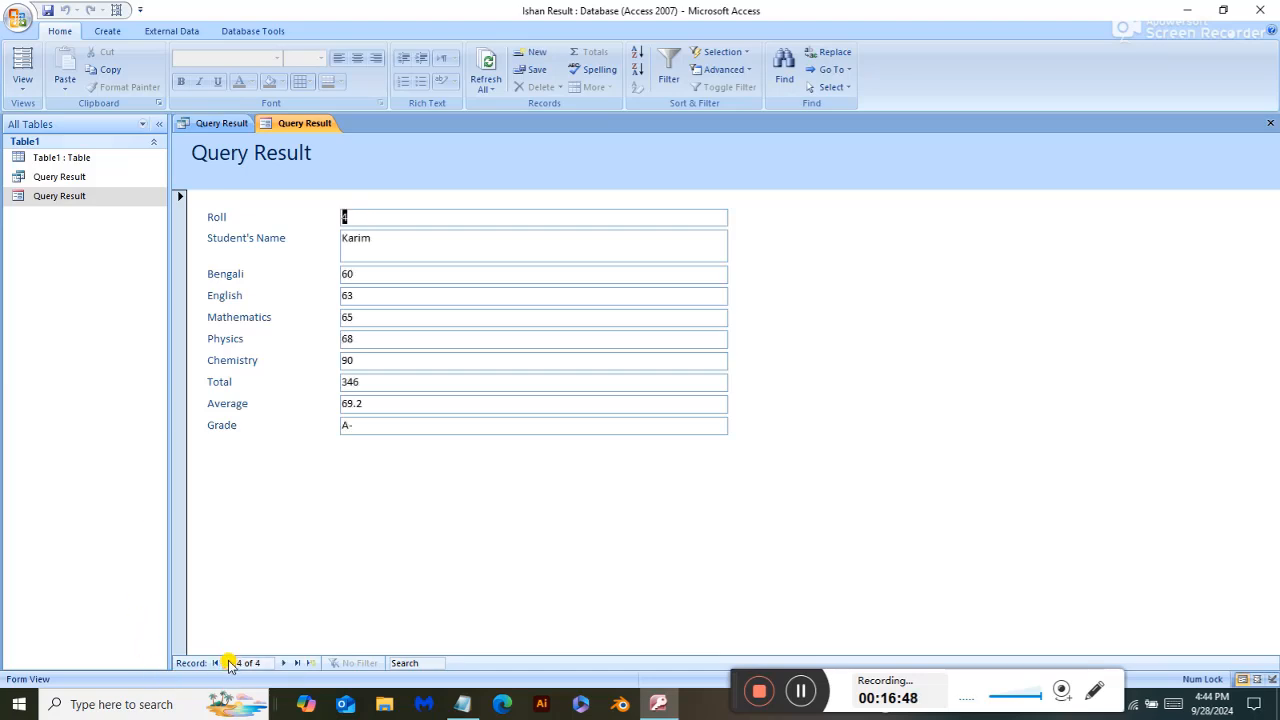